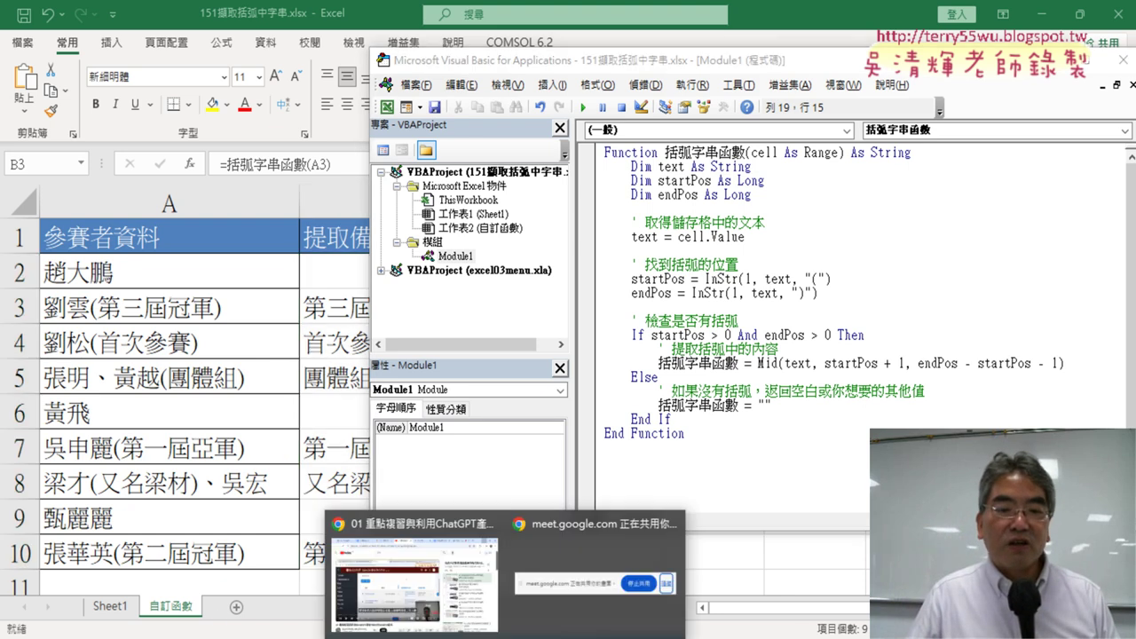
# Bring up the ChatGPT conversation about extracting bracket text and scroll through it
pyautogui.click(417, 573)
pyautogui.click(625, 25)
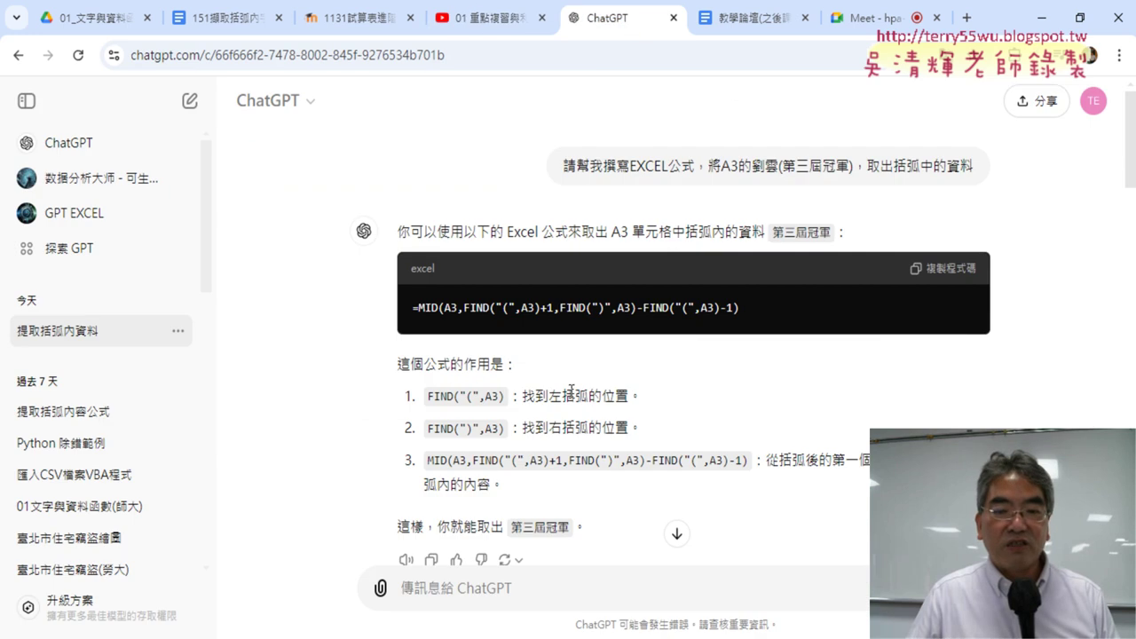
pyautogui.scroll(-2, 529, 444)
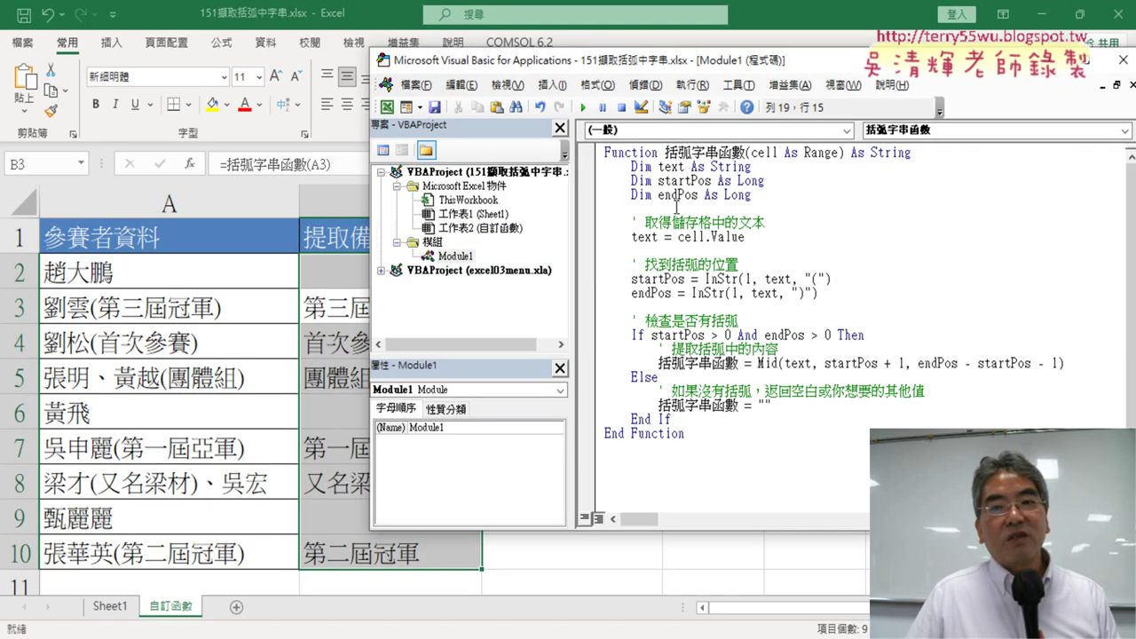
# Widen the code window and highlight Function, the name 括弧字串函數 and the parameter cell
pyautogui.moveTo(677, 75); pyautogui.dragTo(396, 79)
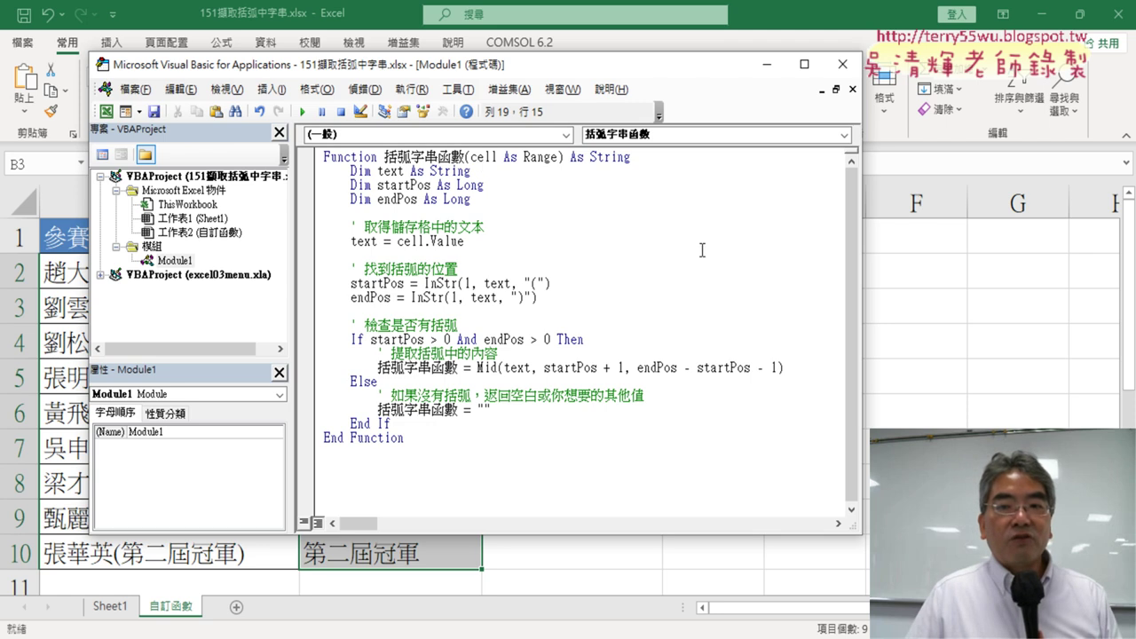
pyautogui.moveTo(860, 271); pyautogui.dragTo(1003, 270)
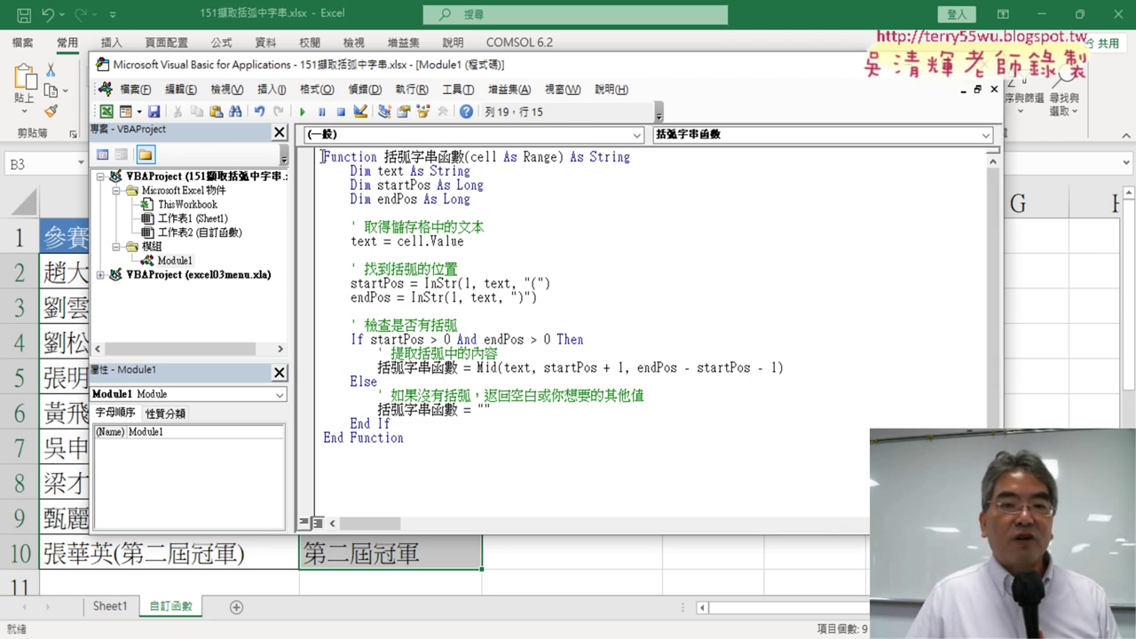
pyautogui.moveTo(322, 157); pyautogui.dragTo(380, 157)
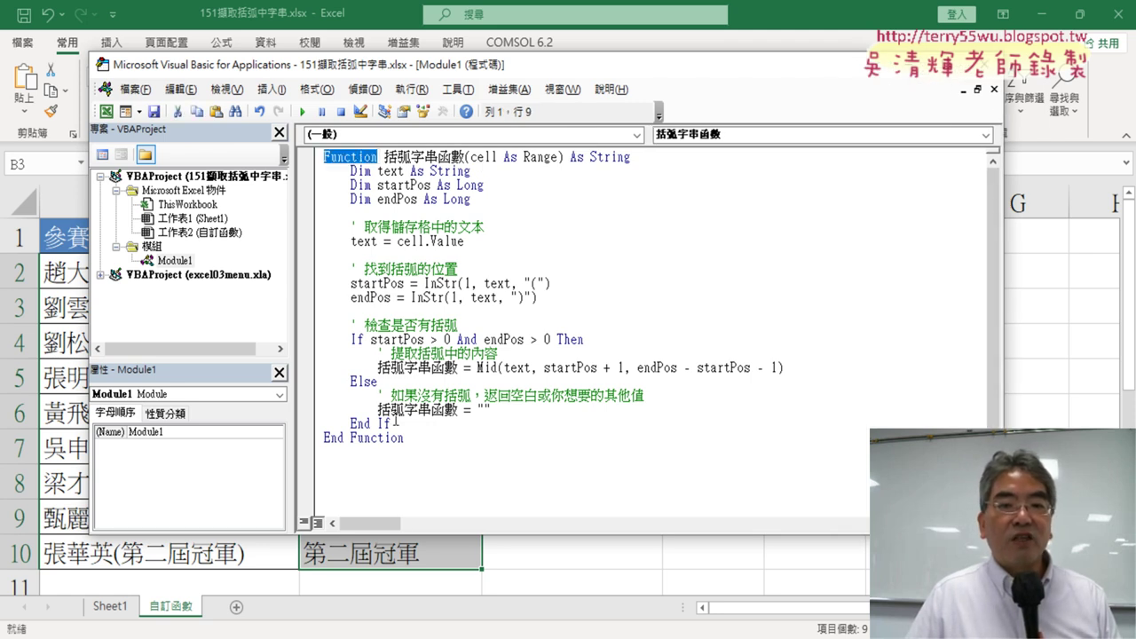
pyautogui.moveTo(404, 437); pyautogui.dragTo(308, 159)
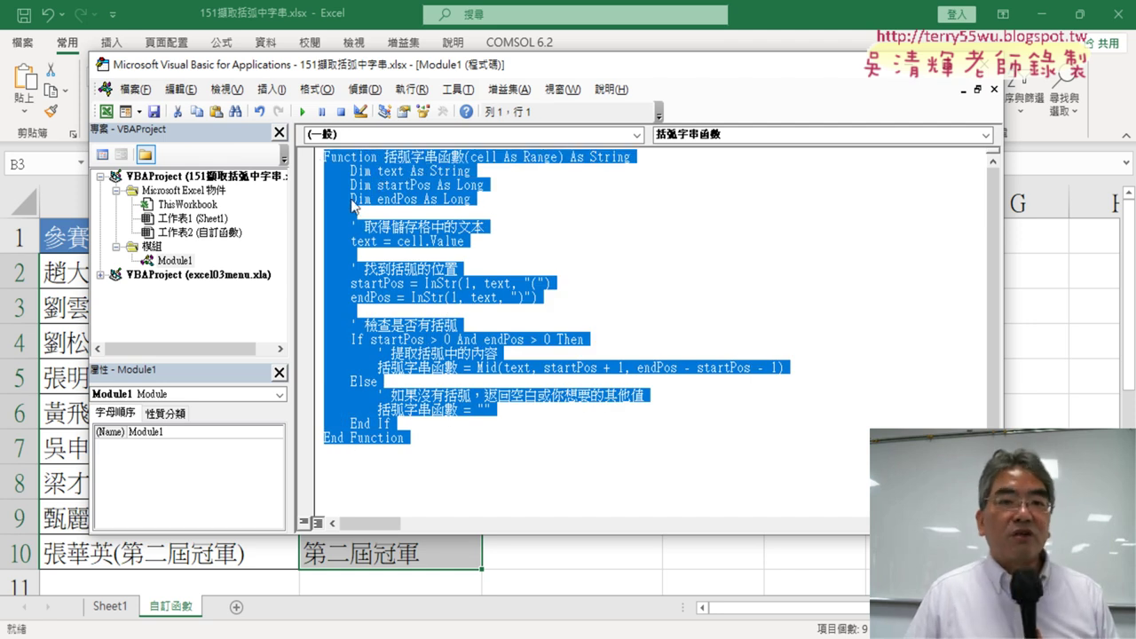
pyautogui.click(431, 240)
pyautogui.moveTo(387, 158); pyautogui.dragTo(473, 159)
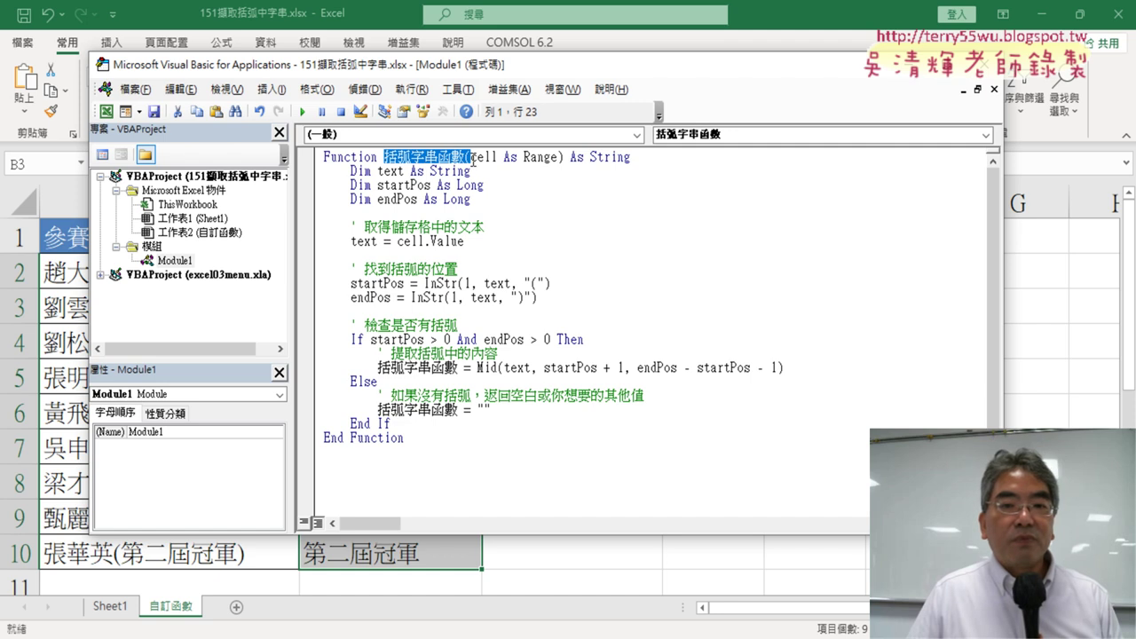
pyautogui.moveTo(571, 157); pyautogui.dragTo(465, 159)
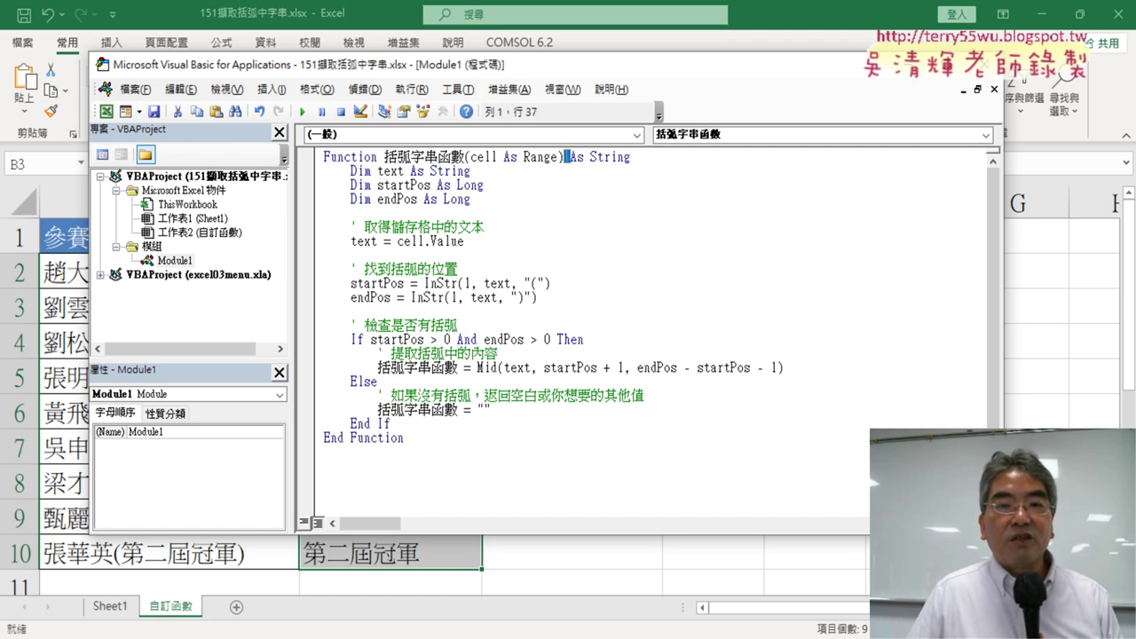
pyautogui.click(481, 158)
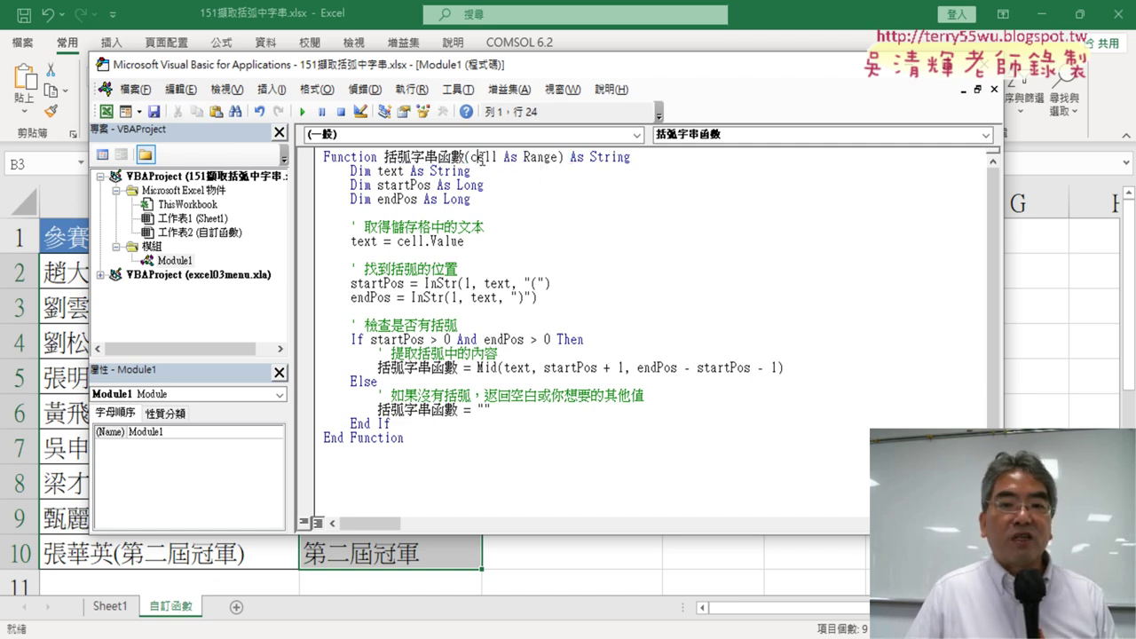
pyautogui.moveTo(498, 158); pyautogui.dragTo(470, 158)
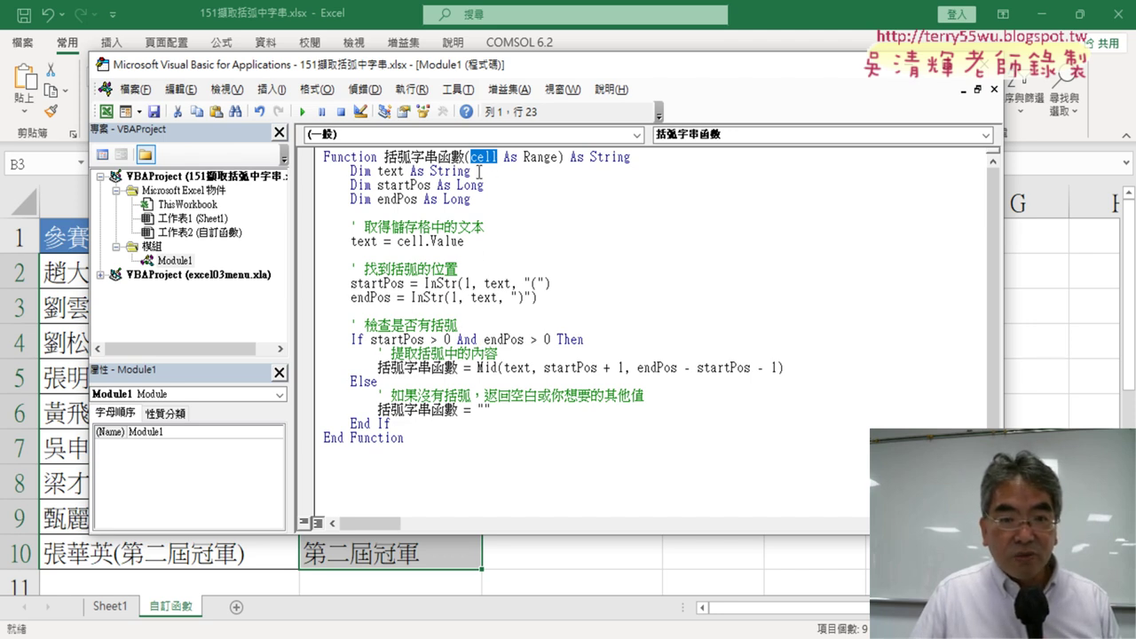
# Highlight text and cell.Value on the text = cell.Value assignment line
pyautogui.moveTo(425, 241); pyautogui.dragTo(403, 242)
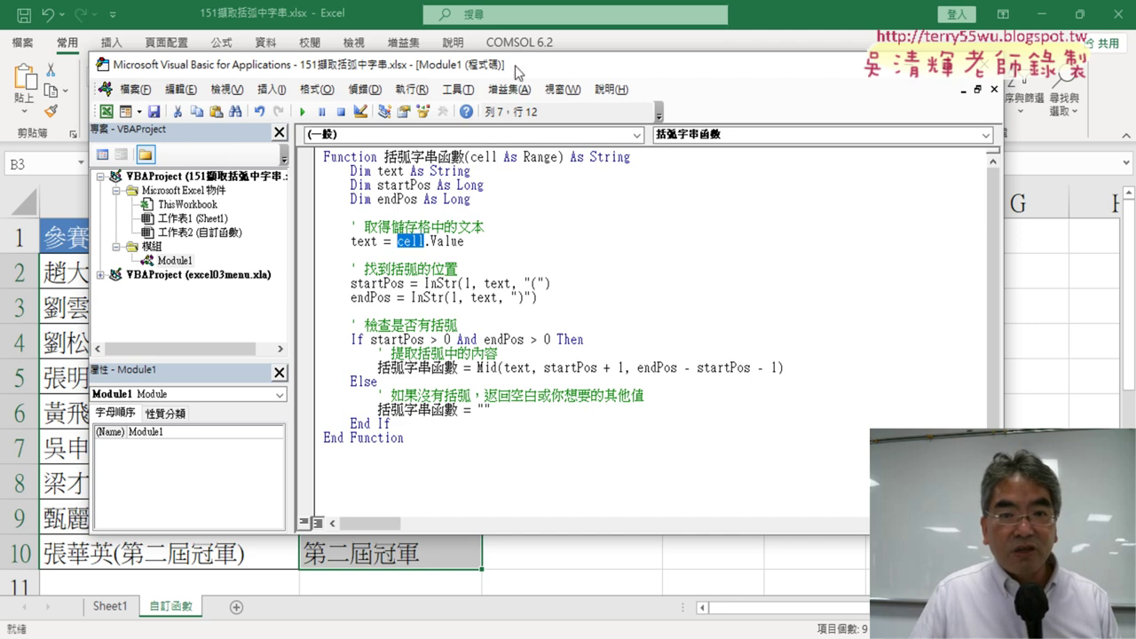
pyautogui.moveTo(516, 65); pyautogui.dragTo(820, 98)
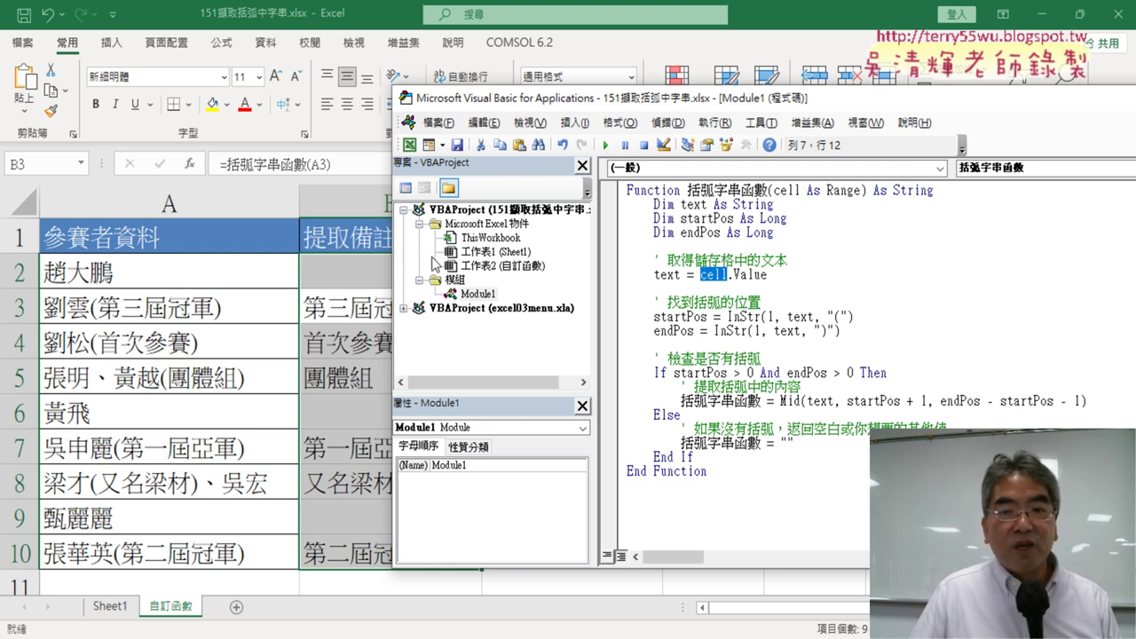
pyautogui.moveTo(778, 276); pyautogui.dragTo(701, 278)
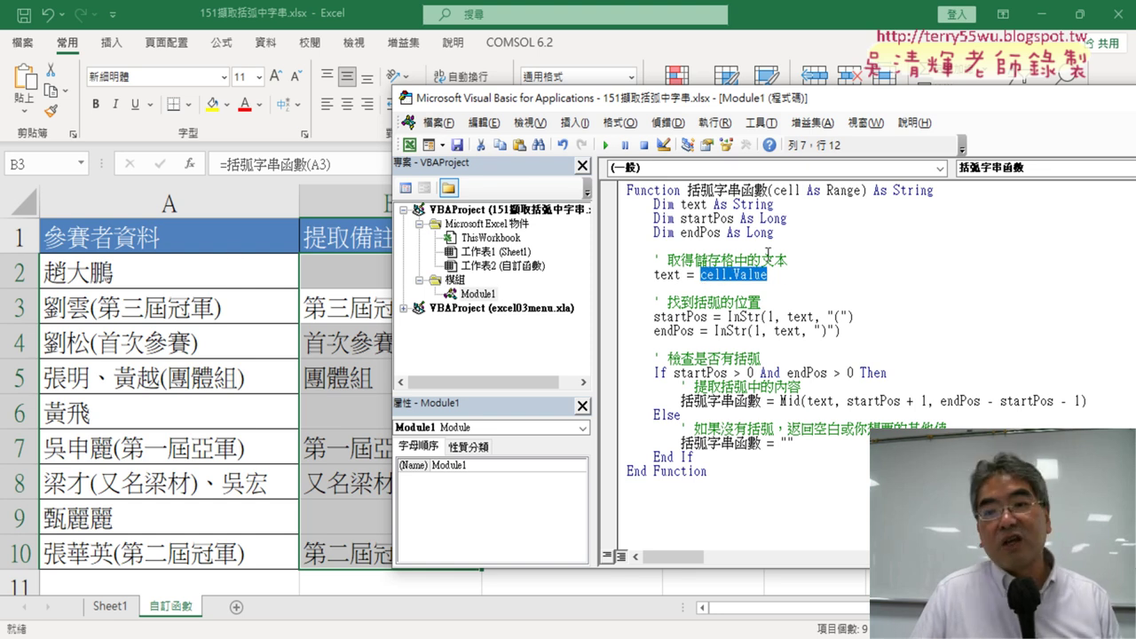
pyautogui.moveTo(679, 274); pyautogui.dragTo(654, 275)
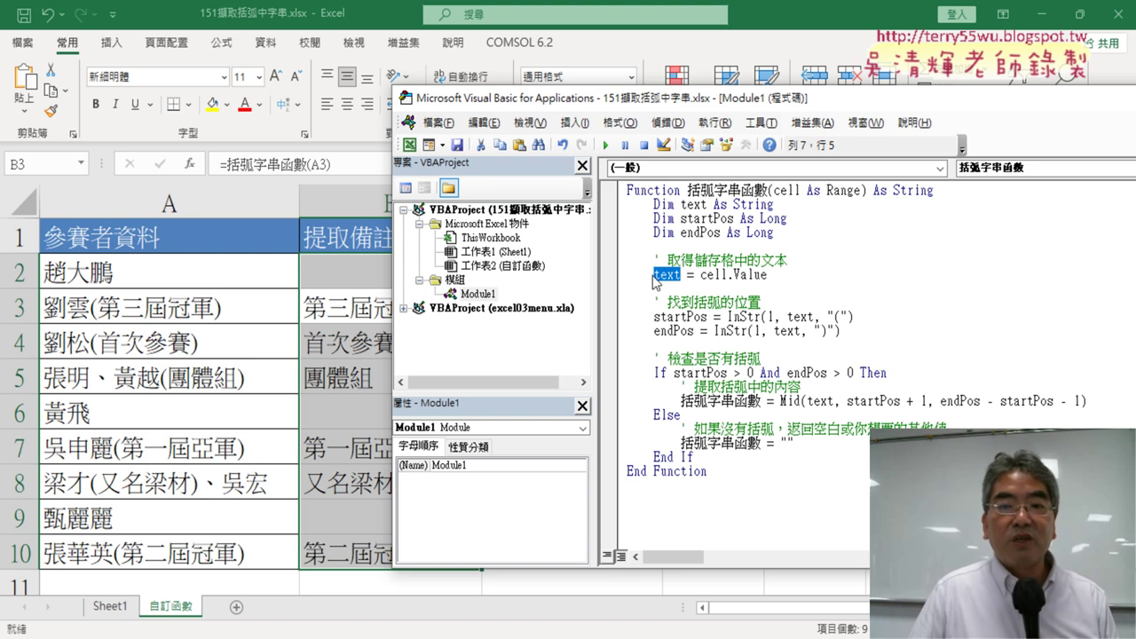
pyautogui.moveTo(775, 276); pyautogui.dragTo(686, 275)
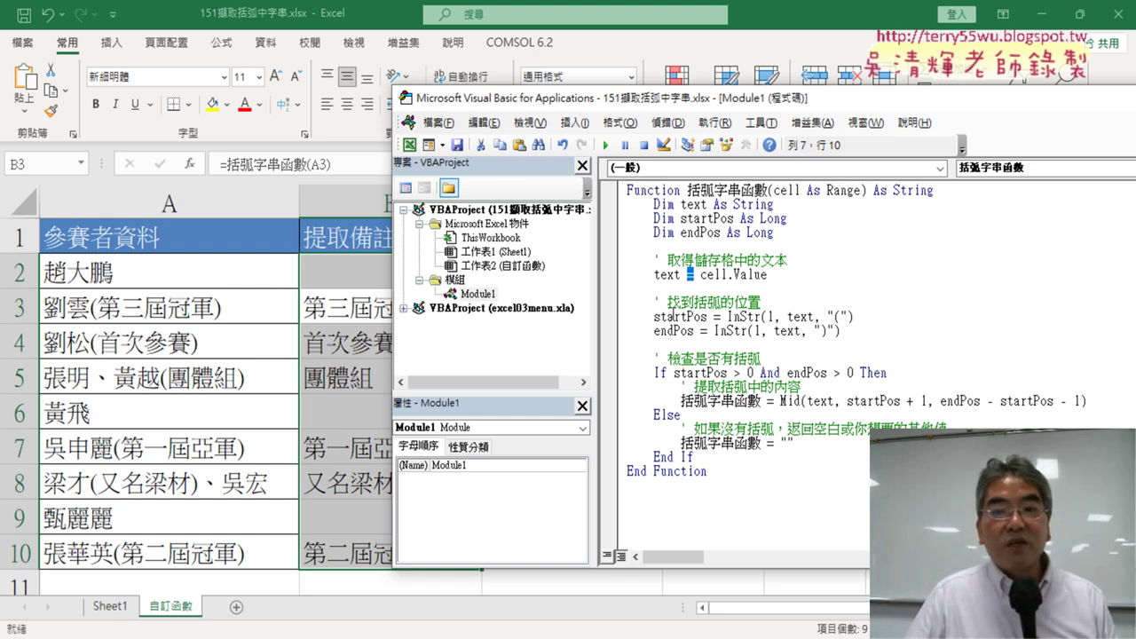
pyautogui.moveTo(673, 274); pyautogui.dragTo(681, 274)
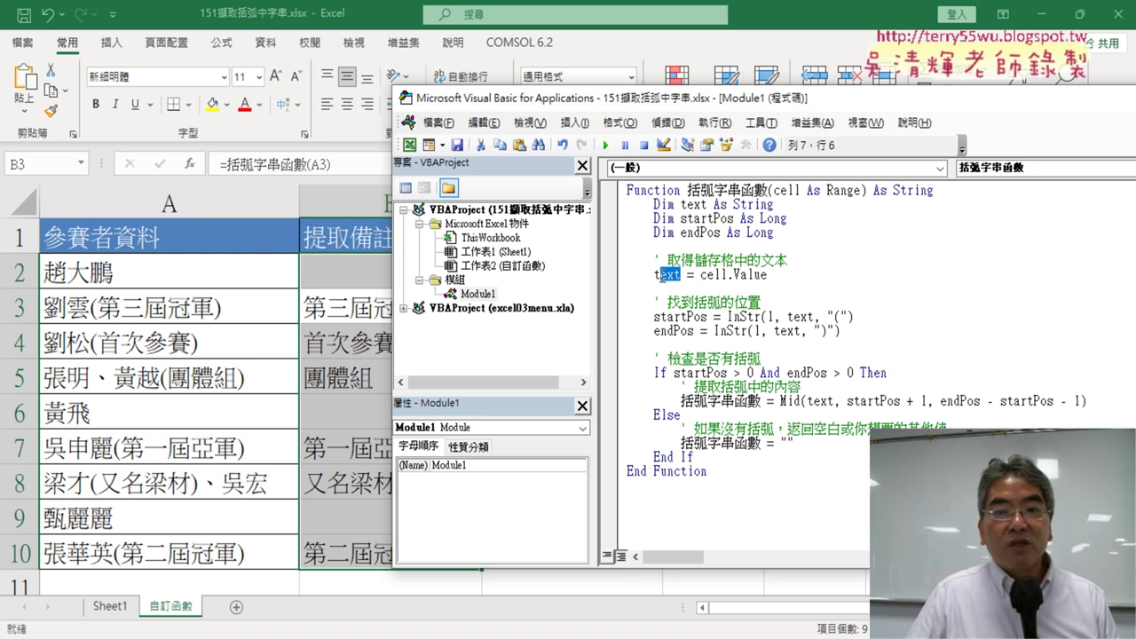
# Highlight the parts of the Dim declarations: Dim, text As String, and startPos As Long
pyautogui.moveTo(709, 204); pyautogui.dragTo(676, 205)
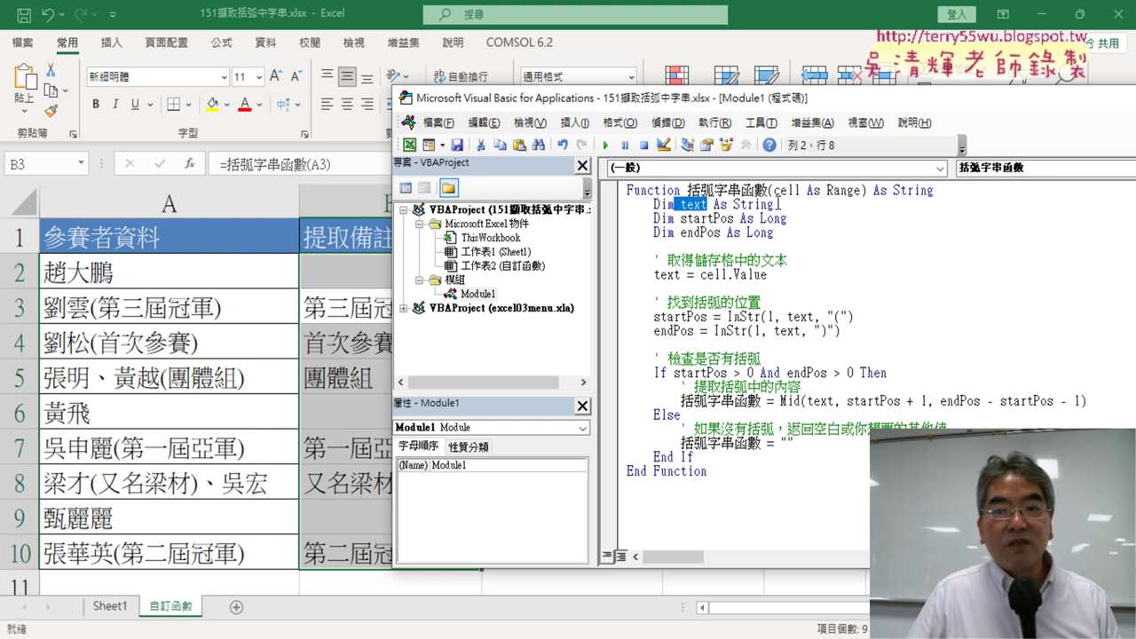
pyautogui.moveTo(776, 205); pyautogui.dragTo(714, 206)
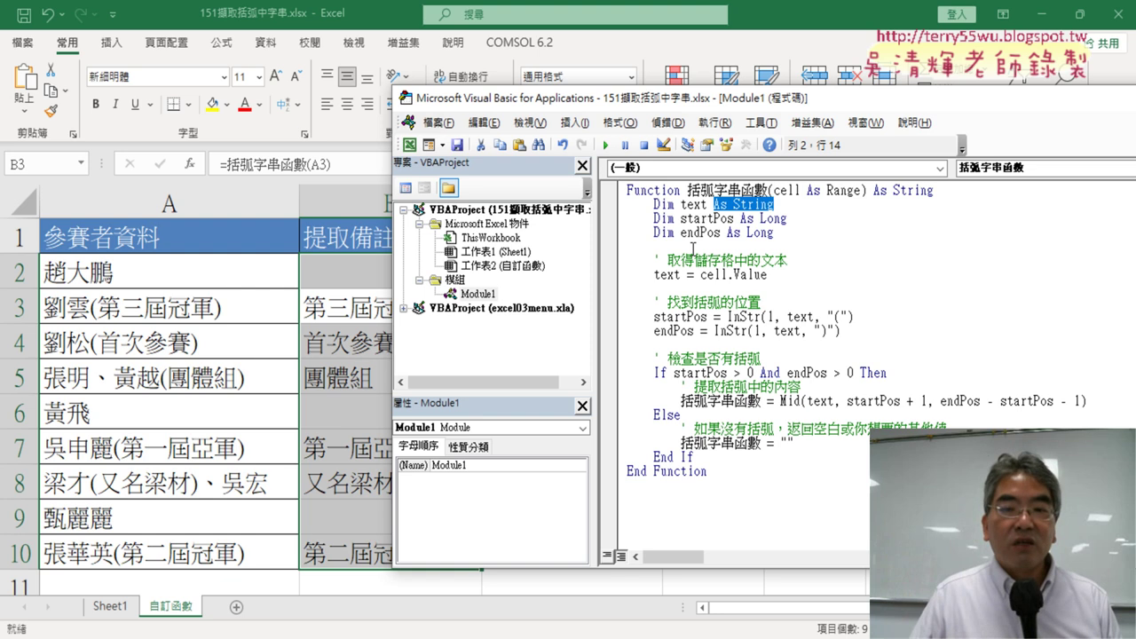
pyautogui.click(676, 239)
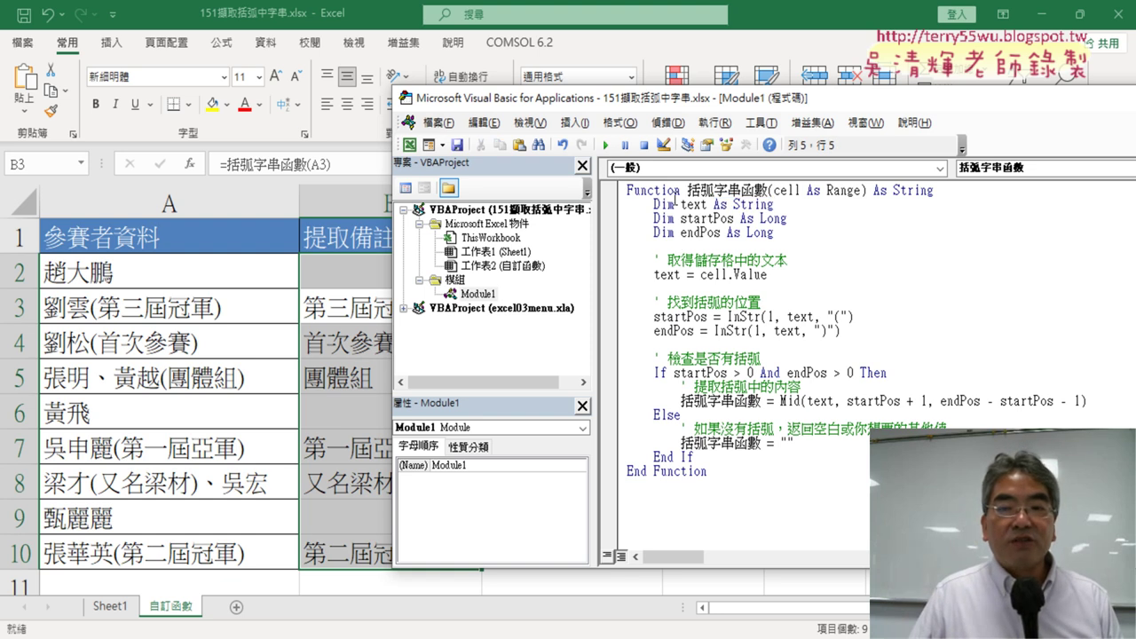
pyautogui.moveTo(676, 204); pyautogui.dragTo(654, 204)
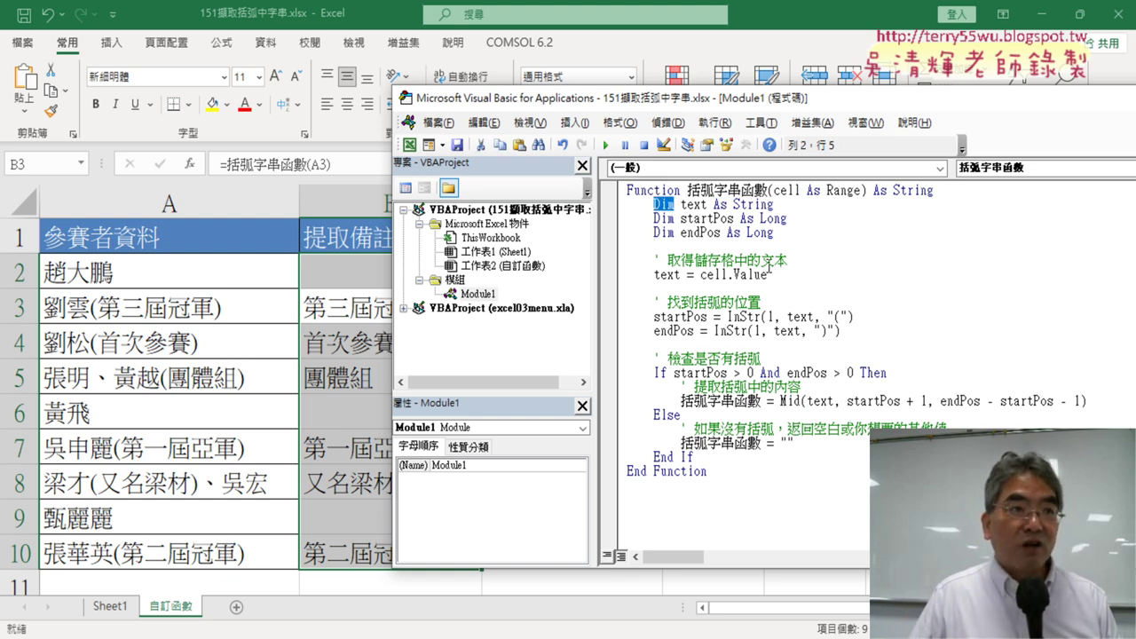
pyautogui.moveTo(711, 205); pyautogui.dragTo(680, 205)
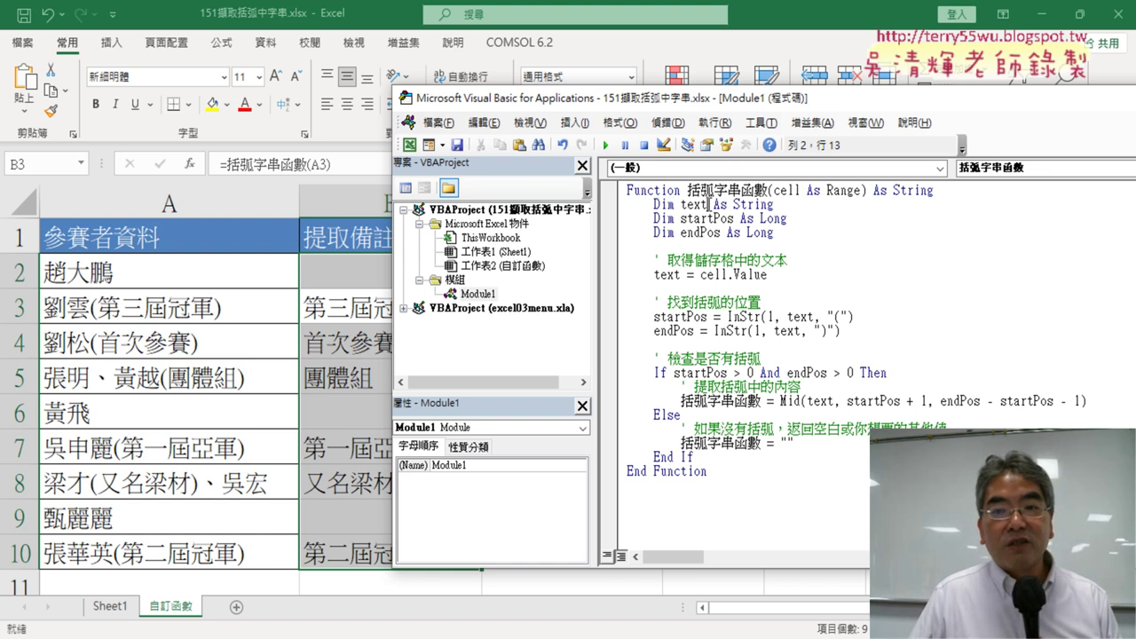
pyautogui.moveTo(772, 206); pyautogui.dragTo(742, 205)
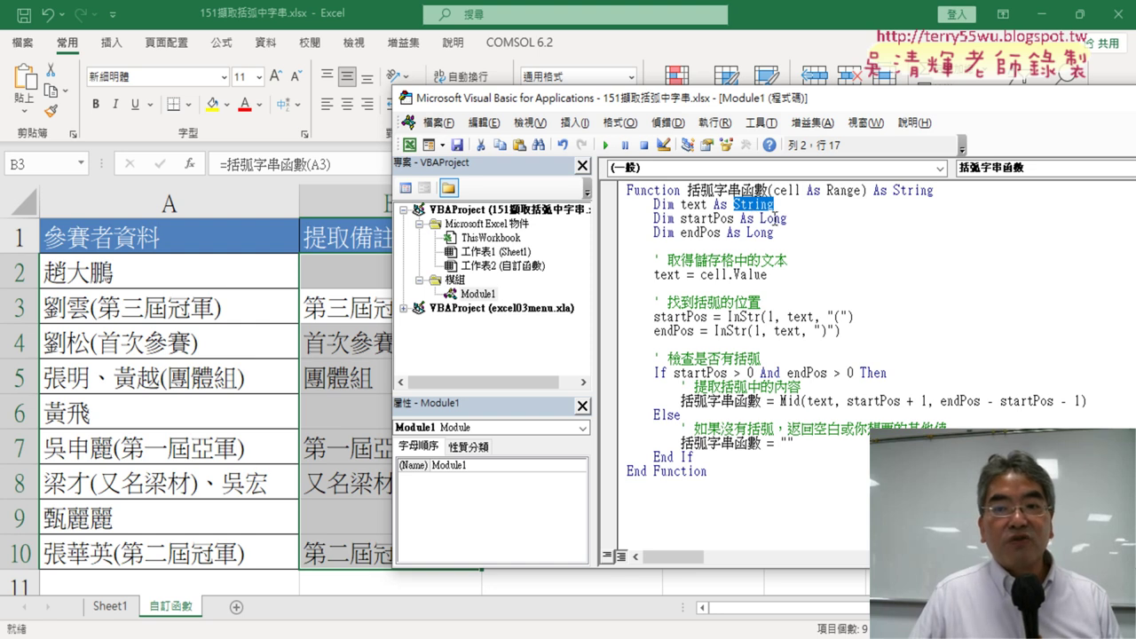
pyautogui.moveTo(787, 218); pyautogui.dragTo(767, 218)
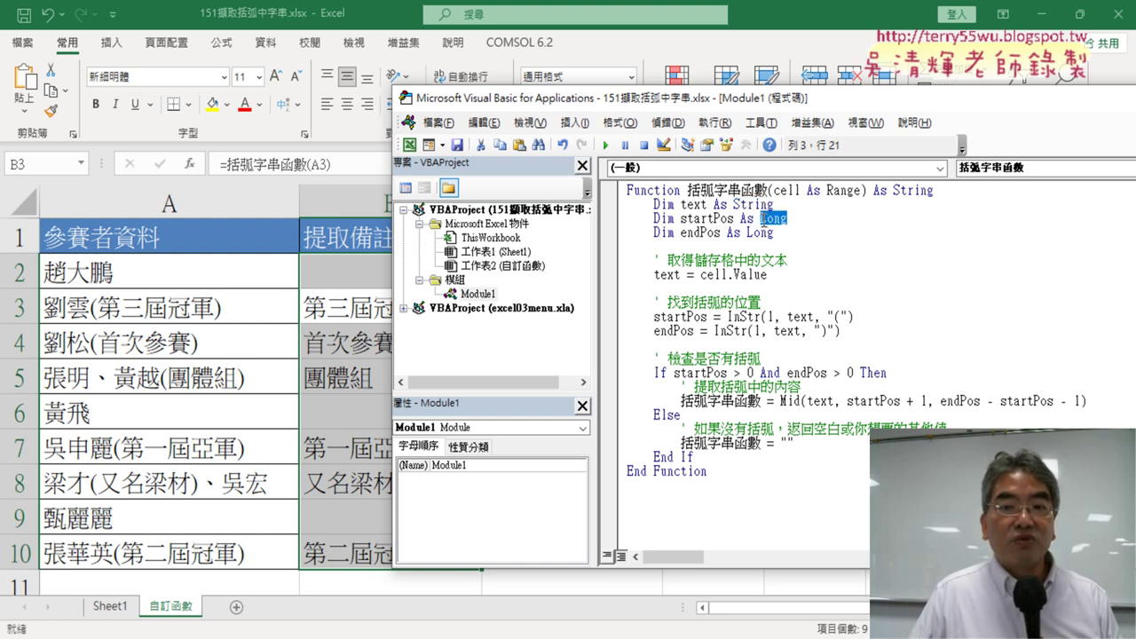
pyautogui.click(761, 246)
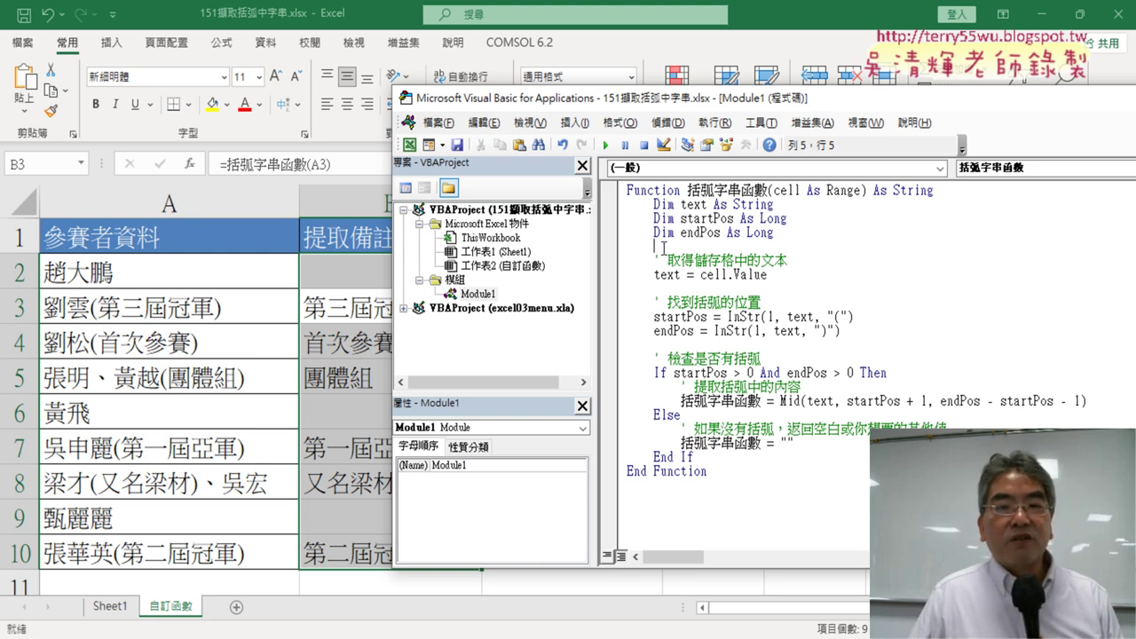
# Delete the three Dim declaration lines and the blank line they leave
pyautogui.moveTo(661, 248); pyautogui.dragTo(612, 199)
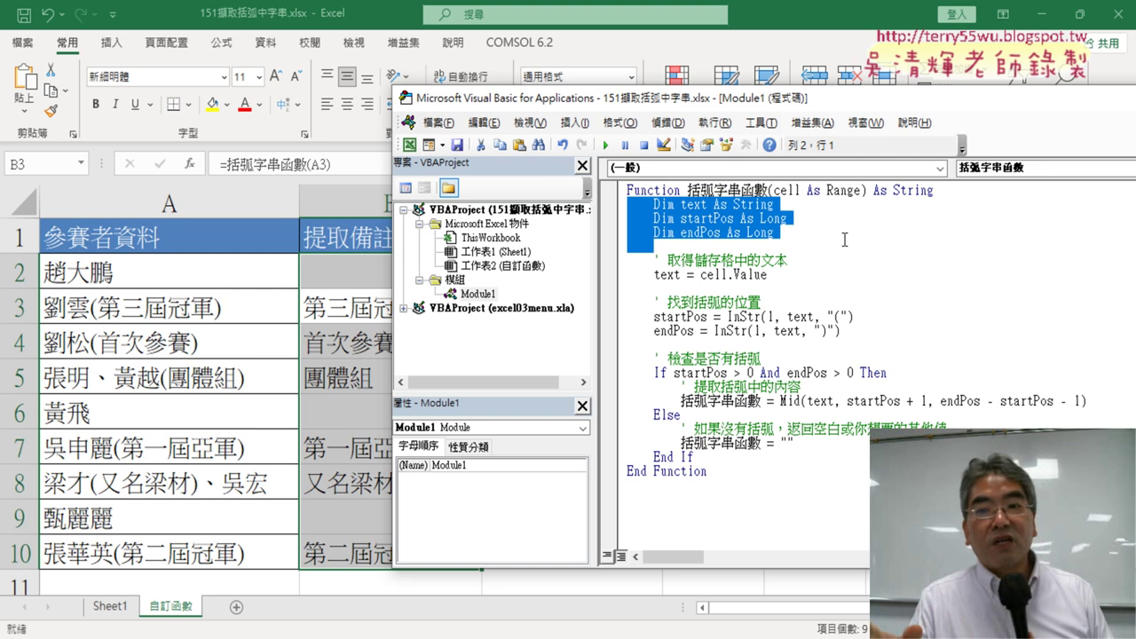
pyautogui.press('Delete')
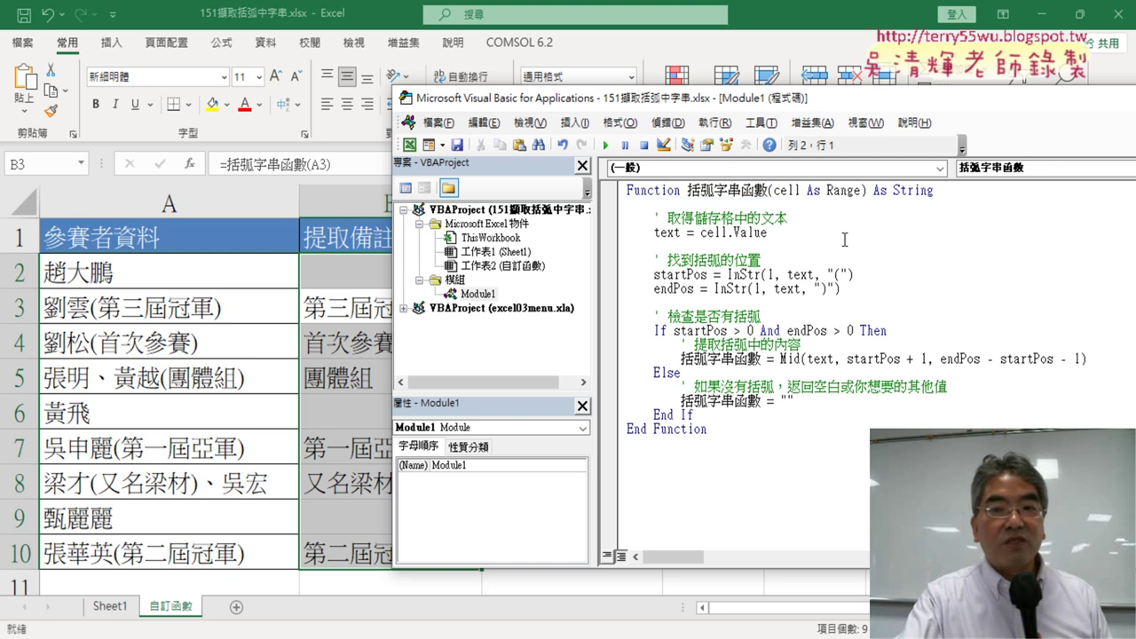
pyautogui.press('Delete')
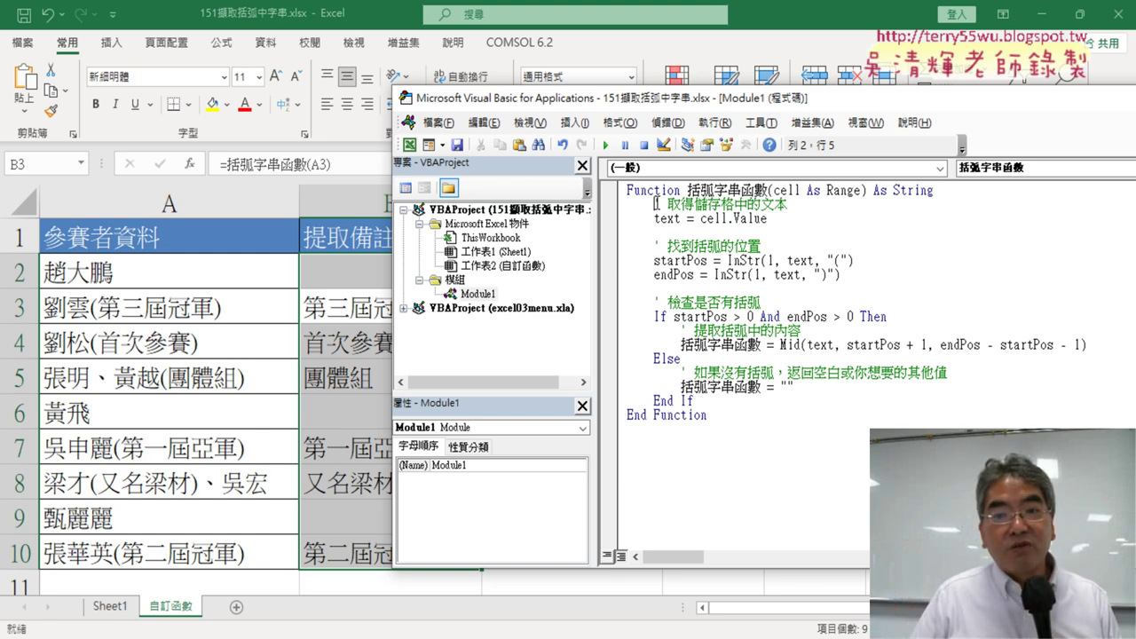
pyautogui.hotkey('shift', 'Right')
pyautogui.press('End')
pyautogui.hotkey('shift', 'Left')
pyautogui.hotkey('shift', 'Left')
pyautogui.hotkey('shift', 'Left')
pyautogui.hotkey('shift', 'Left')
pyautogui.hotkey('shift', 'Left')
pyautogui.hotkey('shift', 'Left')
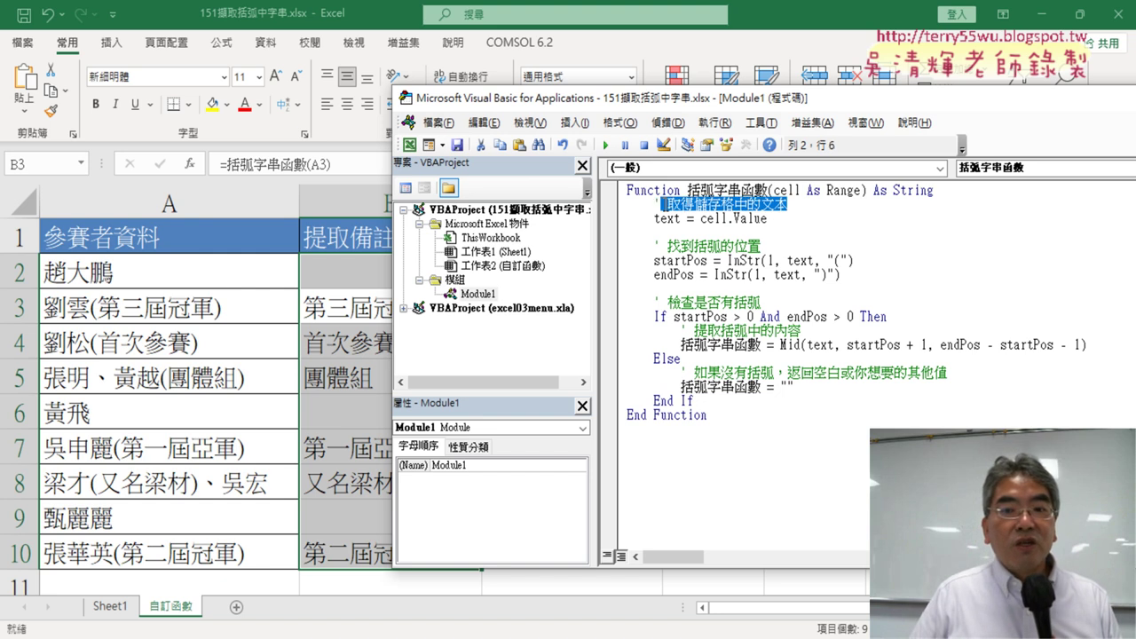
pyautogui.hotkey('shift', 'Left')
pyautogui.hotkey('shift', 'Left')
pyautogui.hotkey('shift', 'Left')
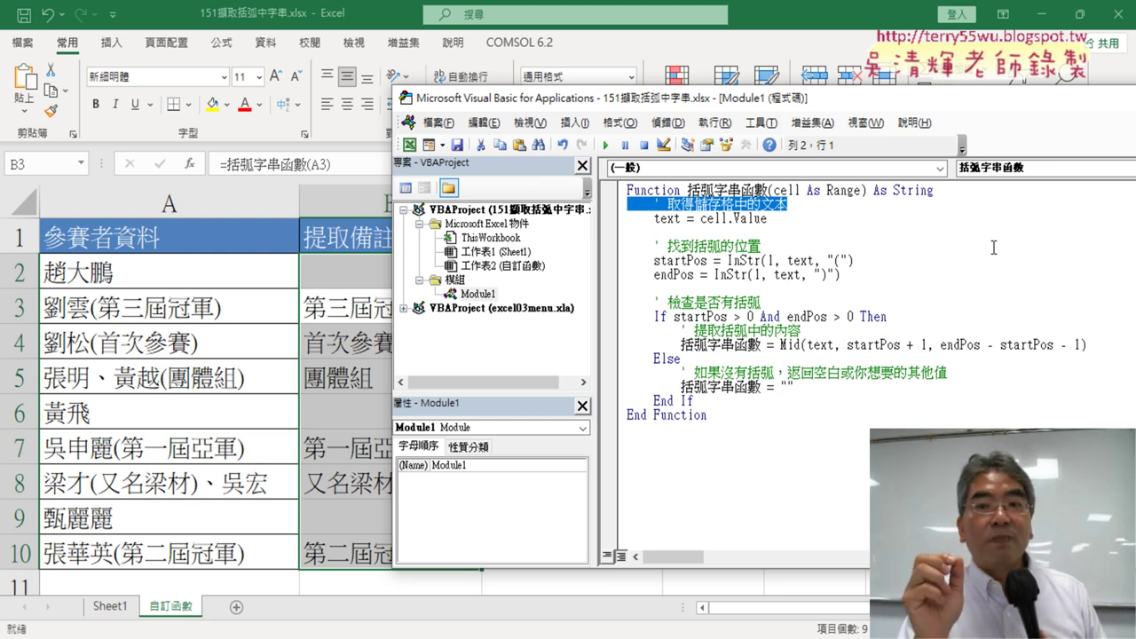
# Delete the blank lines below the text = cell.Value line and after the endPos line
pyautogui.click(796, 218)
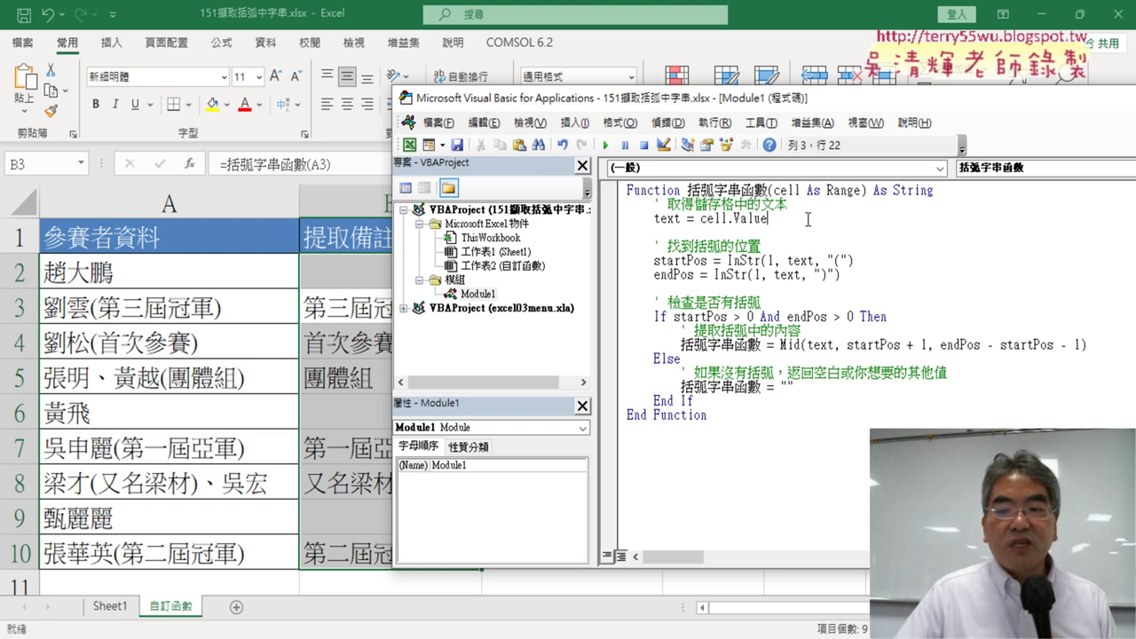
pyautogui.press('Delete')
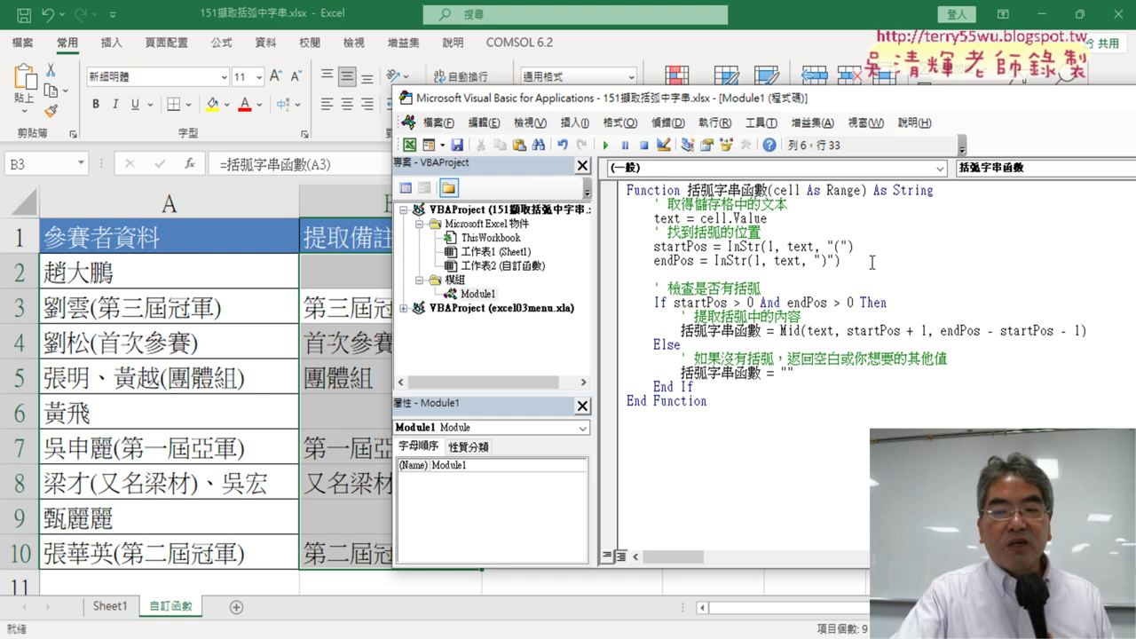
pyautogui.press('Delete')
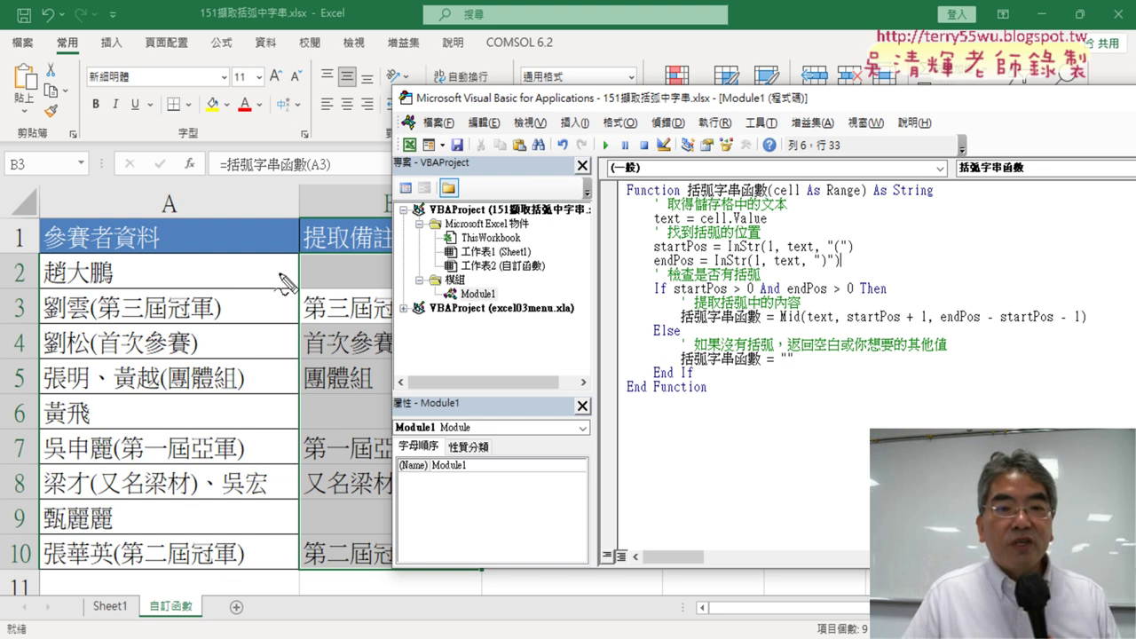
pyautogui.moveTo(341, 291); pyautogui.dragTo(353, 289)
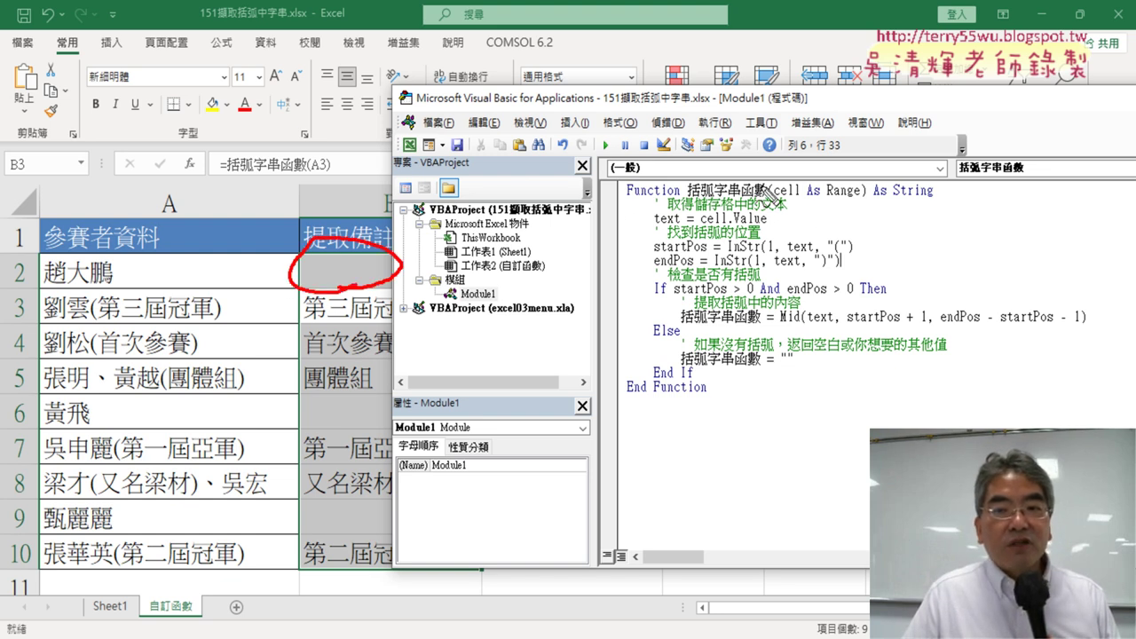
pyautogui.moveTo(777, 196); pyautogui.dragTo(825, 193)
pyautogui.moveTo(110, 289); pyautogui.dragTo(111, 288)
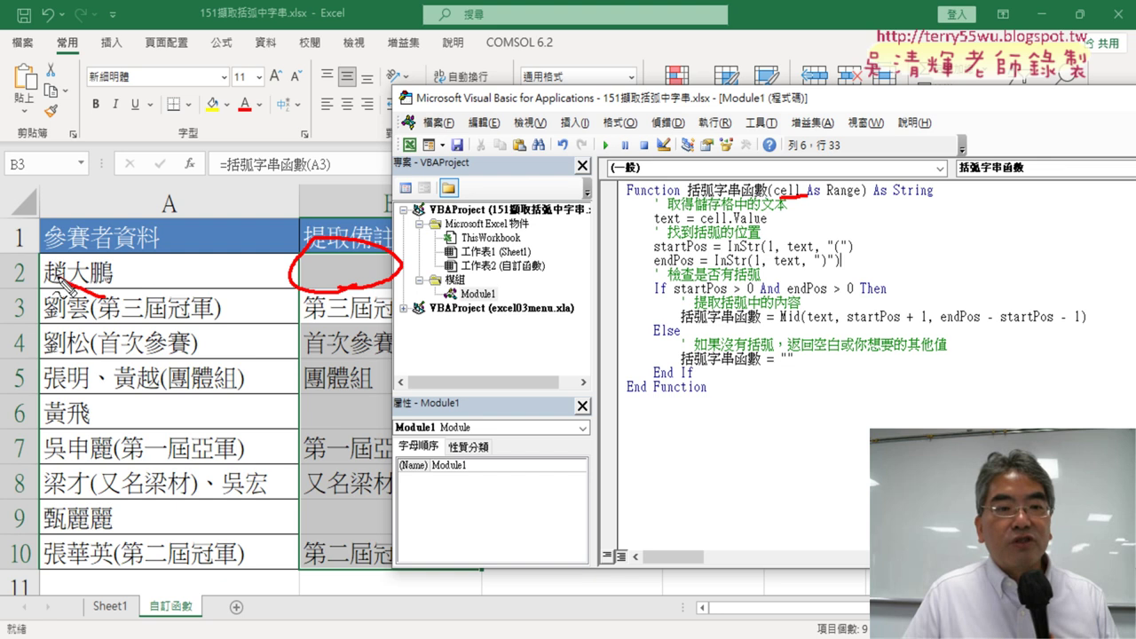
pyautogui.moveTo(128, 229)
pyautogui.mouseDown()
pyautogui.moveTo(177, 158)
pyautogui.moveTo(794, 124)
pyautogui.moveTo(780, 164)
pyautogui.mouseUp()
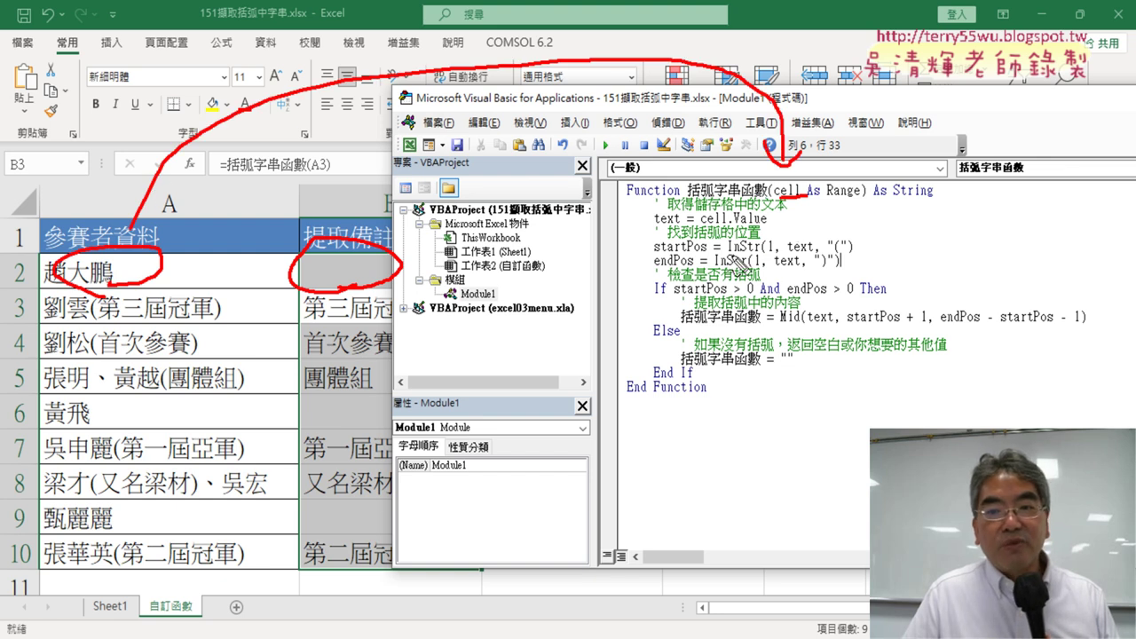
pyautogui.moveTo(720, 224)
pyautogui.mouseDown()
pyautogui.moveTo(778, 224)
pyautogui.moveTo(685, 215)
pyautogui.mouseUp()
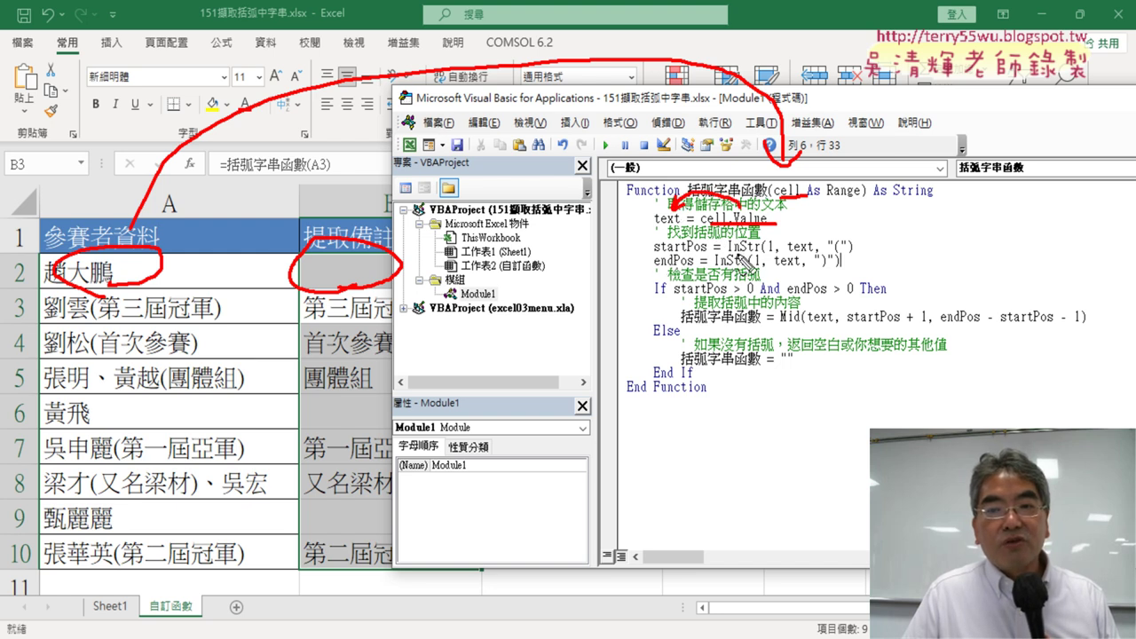
pyautogui.moveTo(728, 257); pyautogui.dragTo(755, 256)
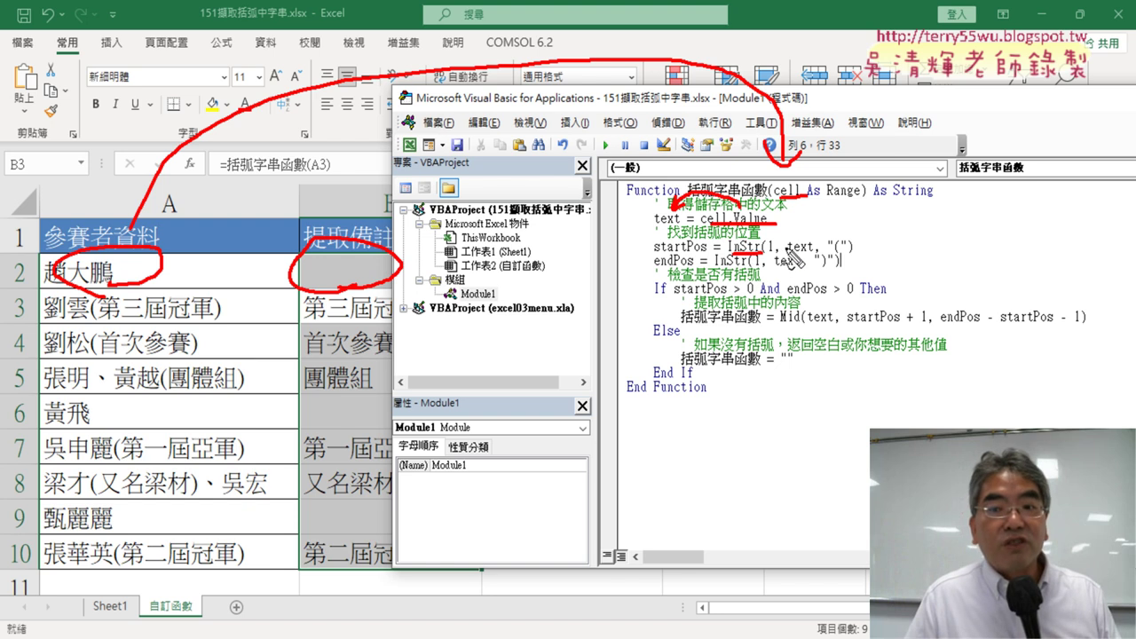
pyautogui.moveTo(787, 255); pyautogui.dragTo(852, 251)
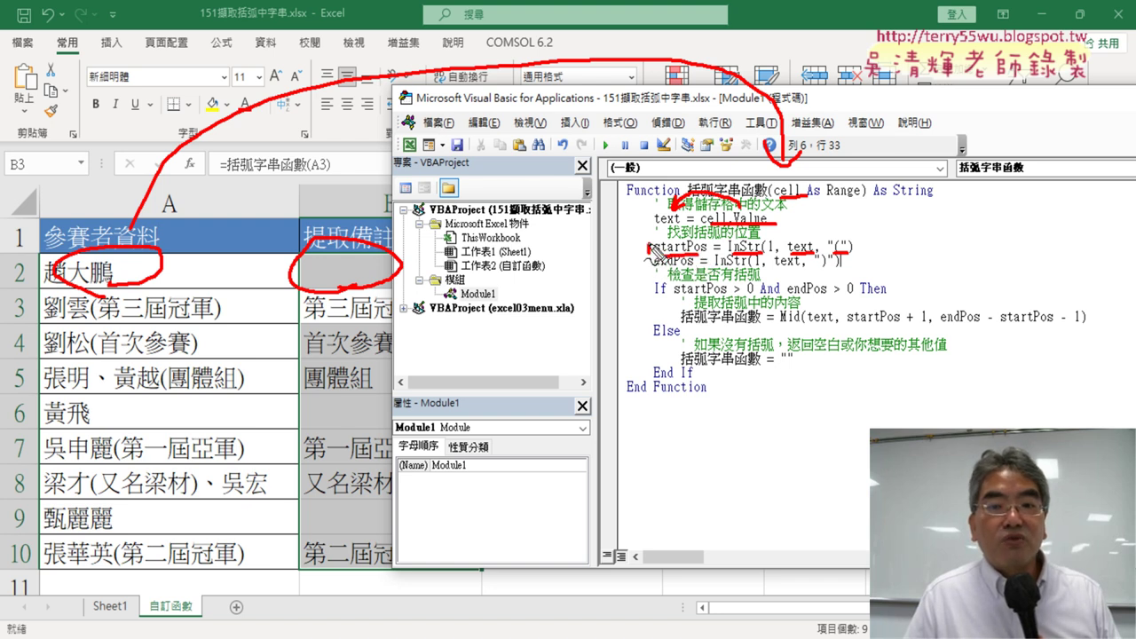
pyautogui.moveTo(647, 250); pyautogui.dragTo(706, 241)
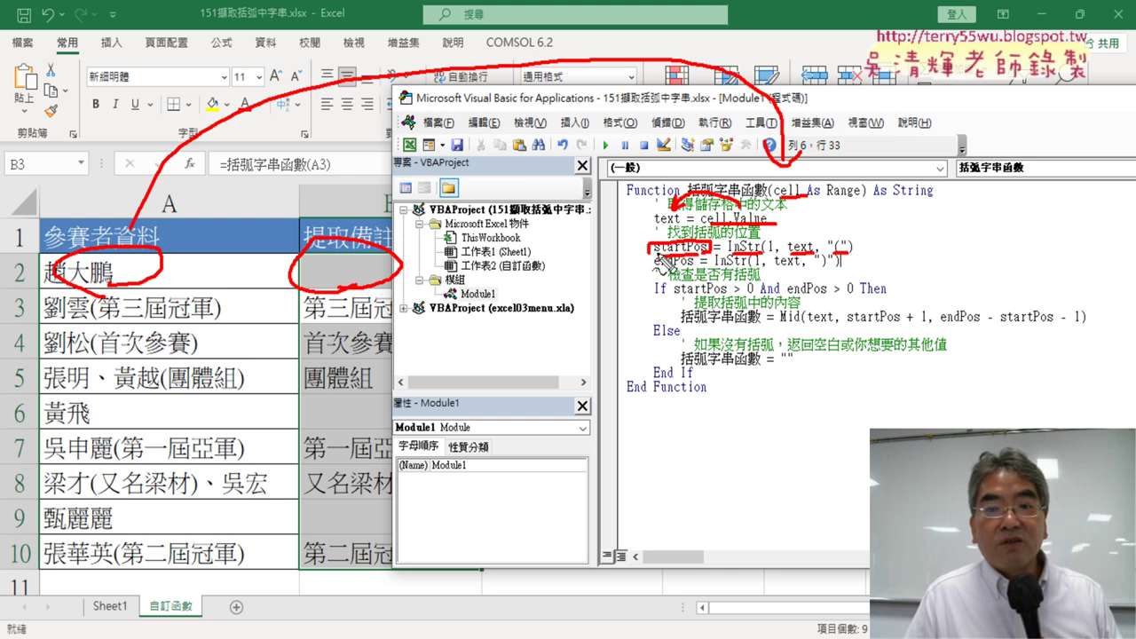
pyautogui.moveTo(652, 265)
pyautogui.mouseDown()
pyautogui.moveTo(701, 263)
pyautogui.moveTo(652, 264)
pyautogui.mouseUp()
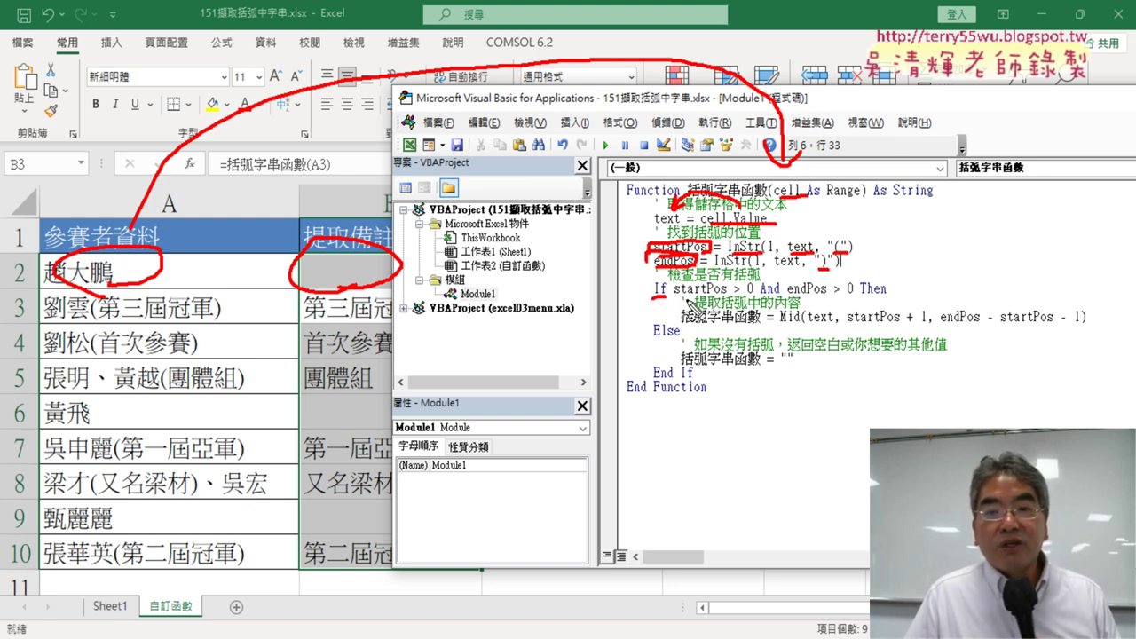
pyautogui.moveTo(689, 300); pyautogui.dragTo(754, 302)
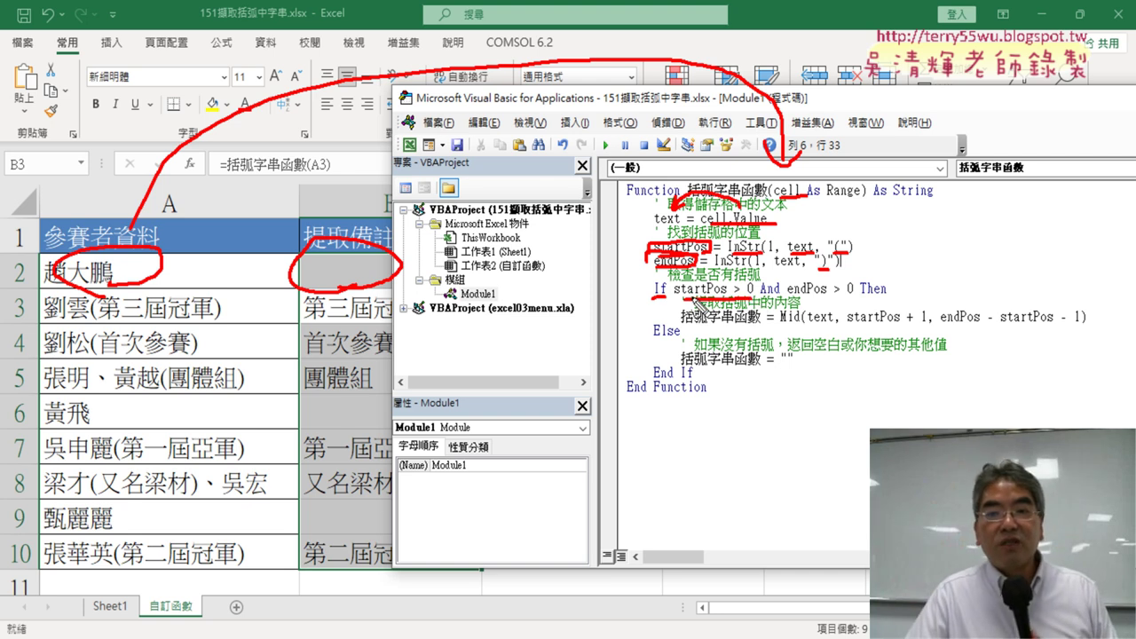
pyautogui.moveTo(784, 299); pyautogui.dragTo(837, 301)
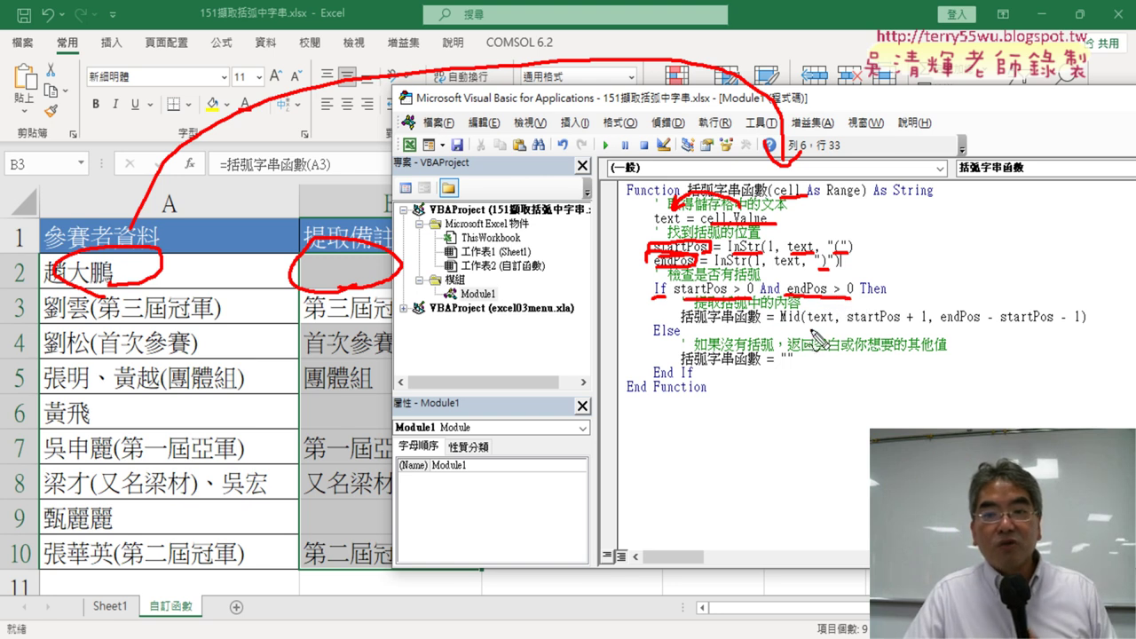
pyautogui.moveTo(763, 327); pyautogui.dragTo(1070, 326)
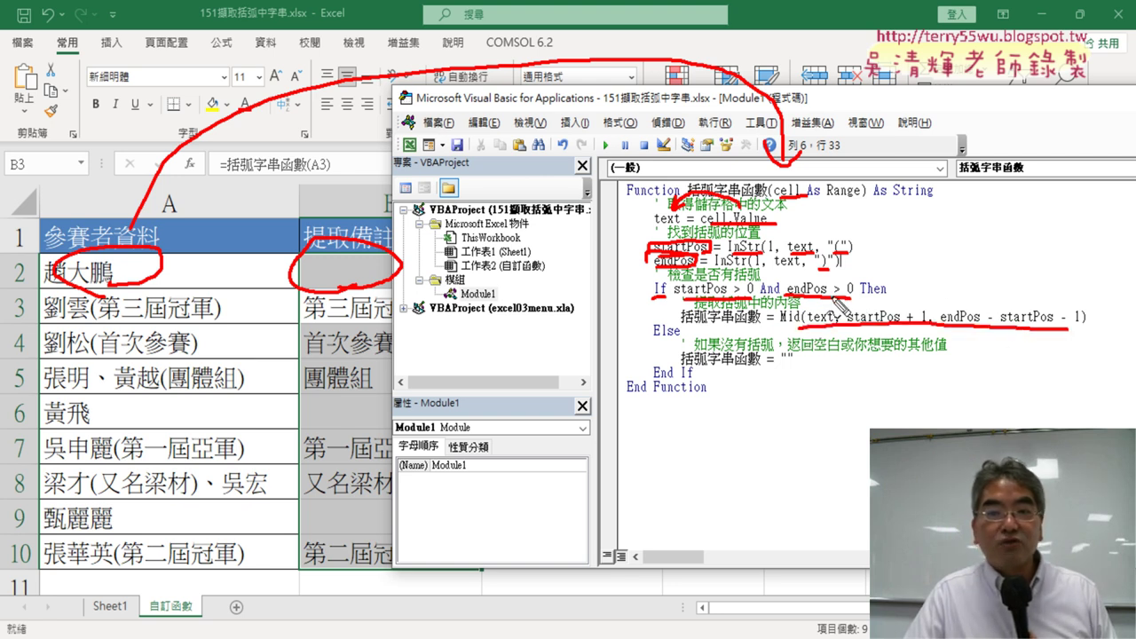
pyautogui.moveTo(651, 339); pyautogui.dragTo(679, 348)
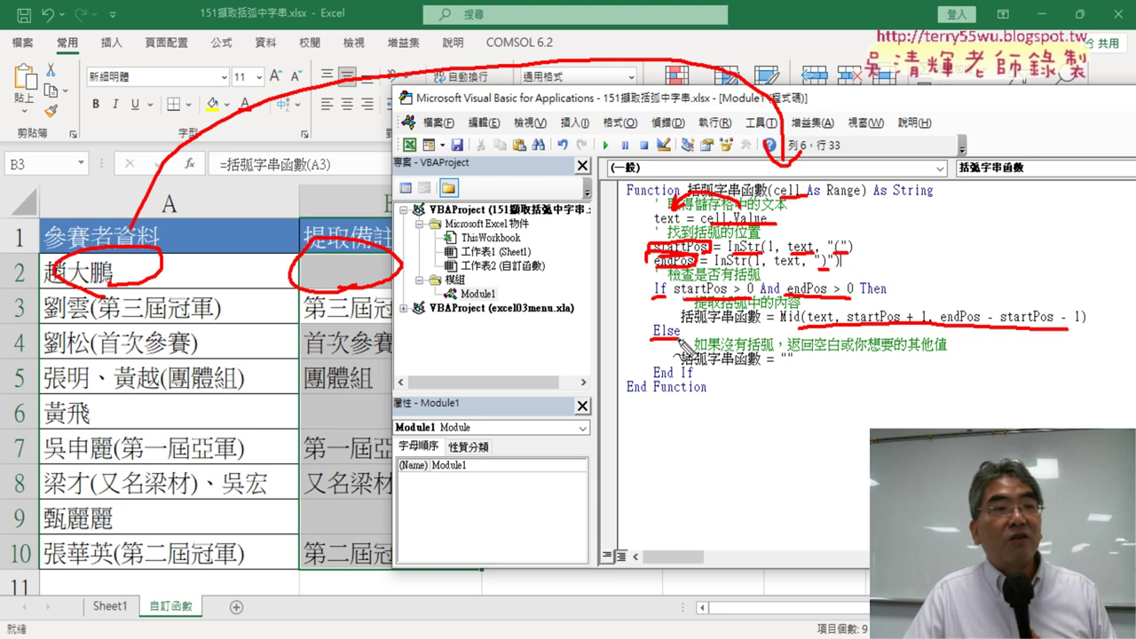
pyautogui.moveTo(788, 351); pyautogui.dragTo(797, 362)
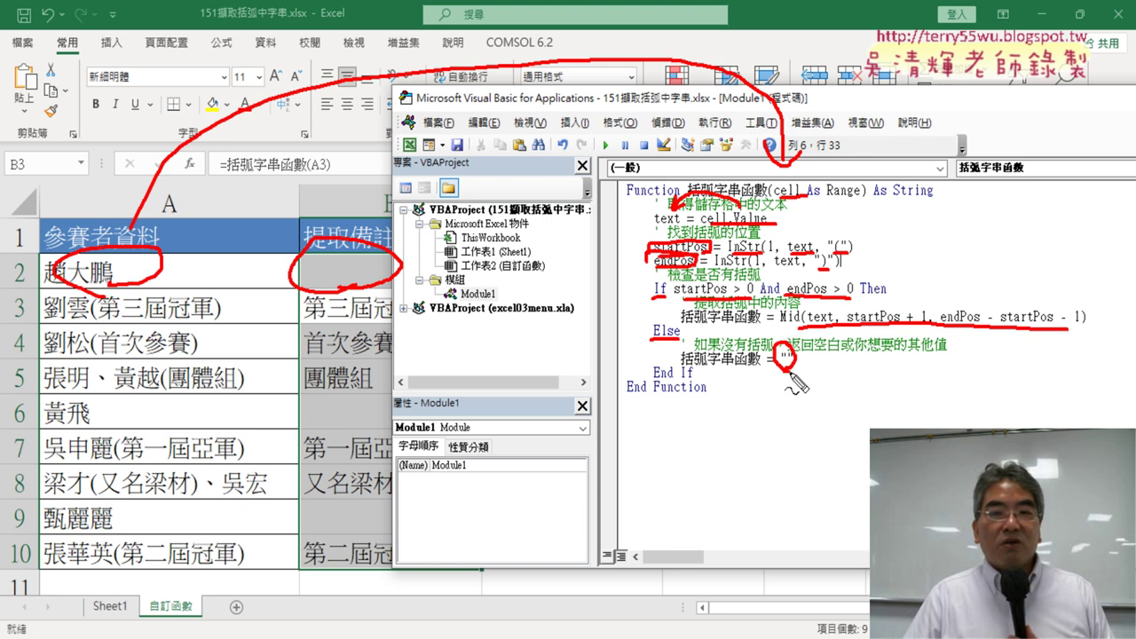
# Clear the on-screen annotations and duplicate the 自訂函數 sheet in Excel
pyautogui.press('Escape')
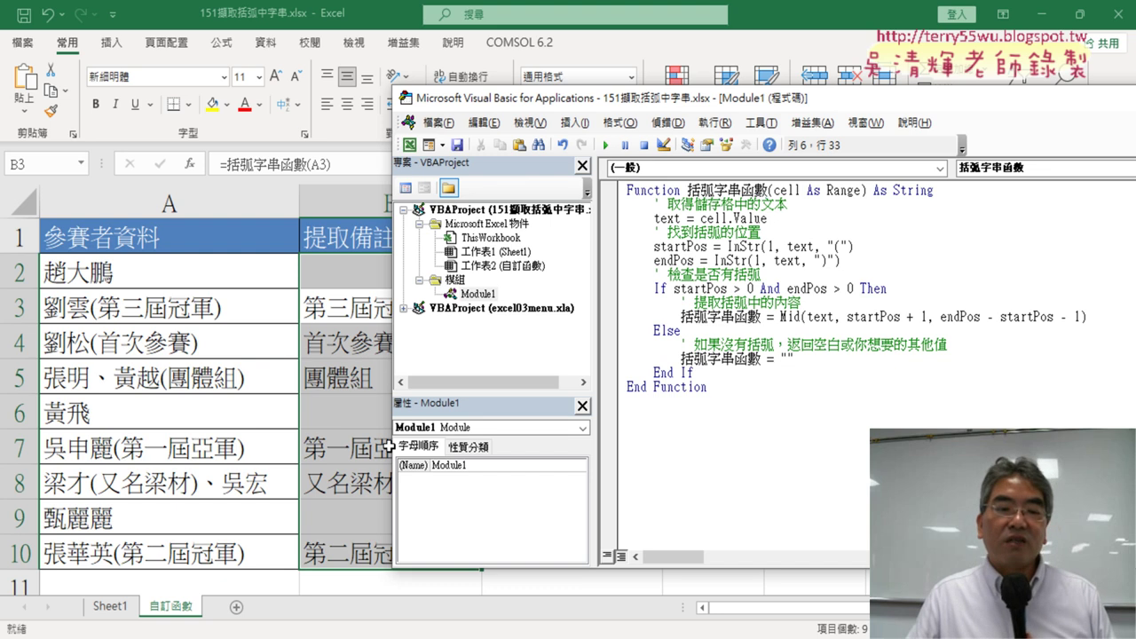
pyautogui.click(187, 612)
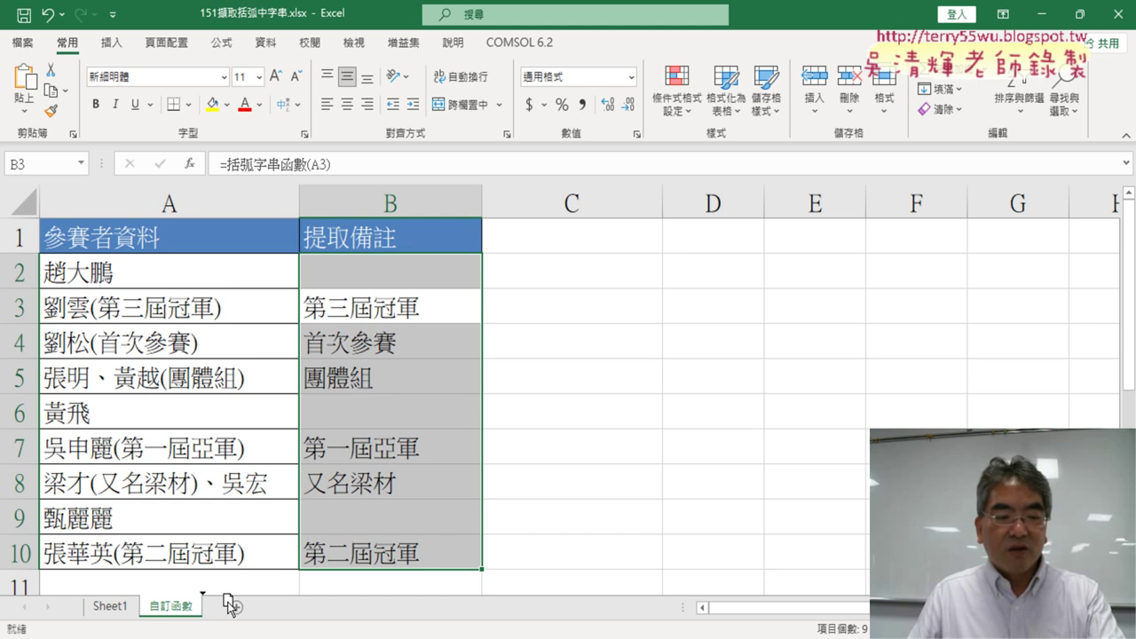
pyautogui.moveTo(227, 600); pyautogui.dragTo(232, 612)
# Rename the copied sheet to SUB程式
pyautogui.doubleClick(240, 610)
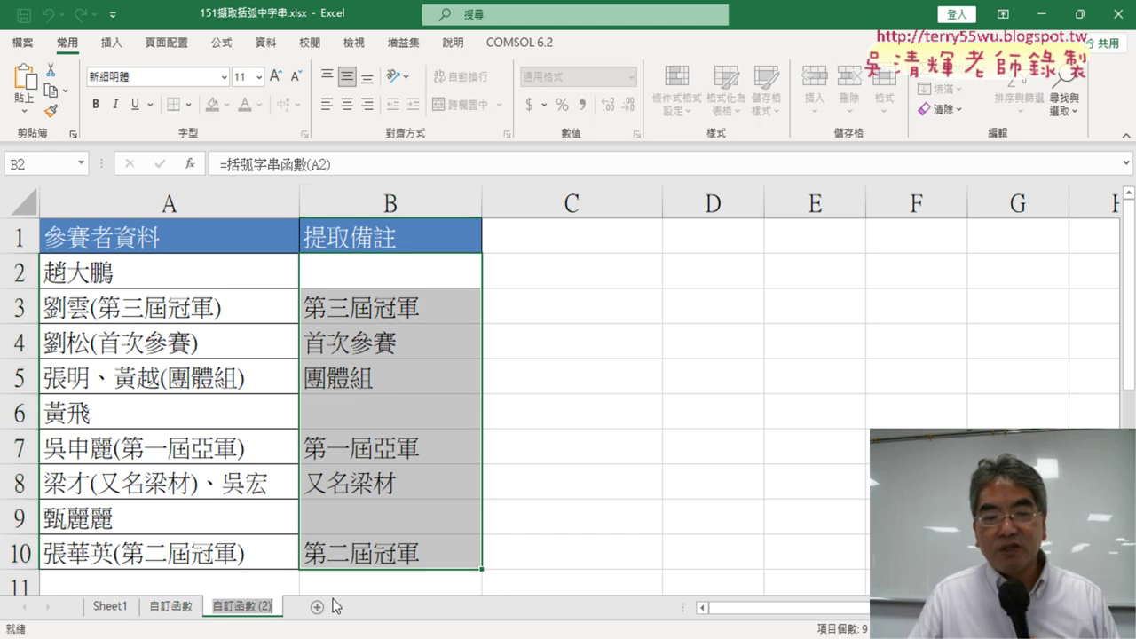
pyautogui.write('S')
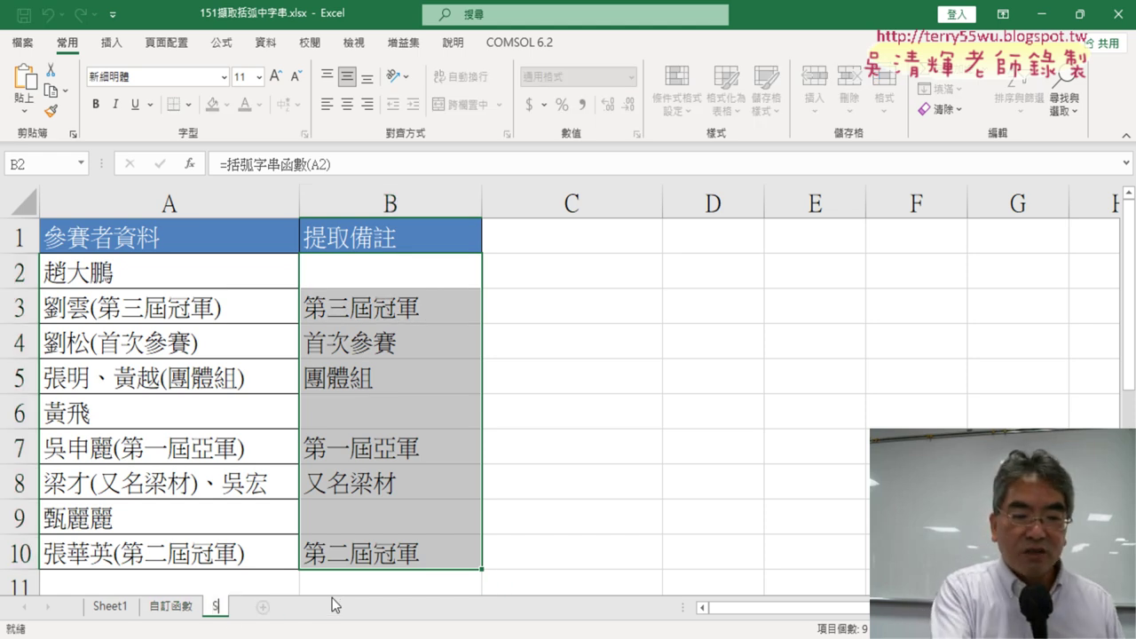
pyautogui.press('Return')
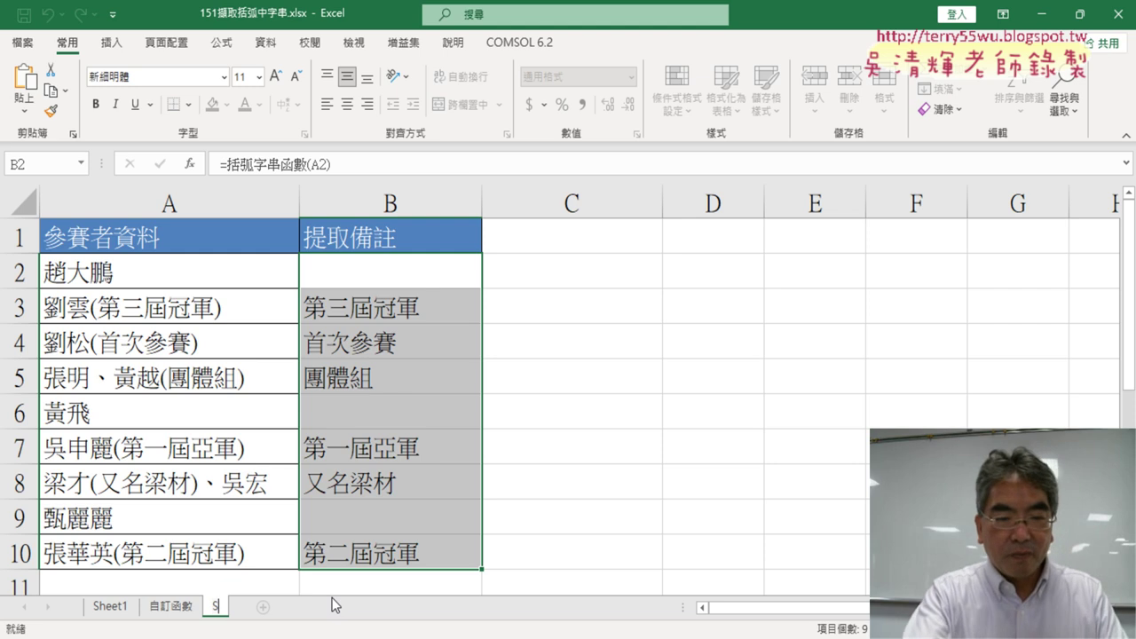
pyautogui.write('U')
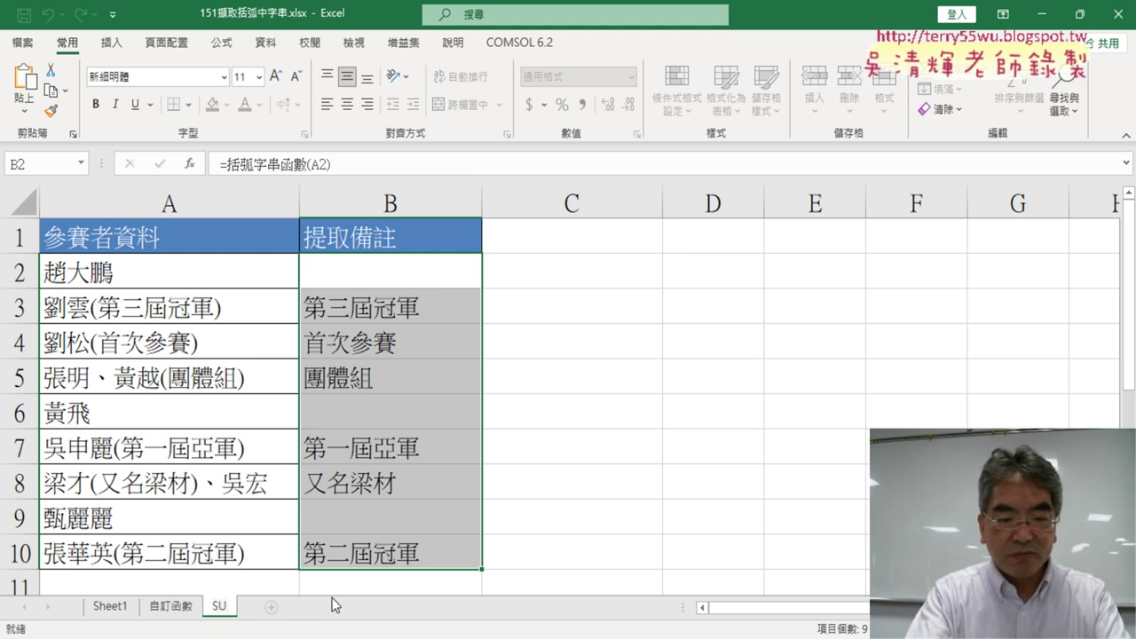
pyautogui.write('Bst')
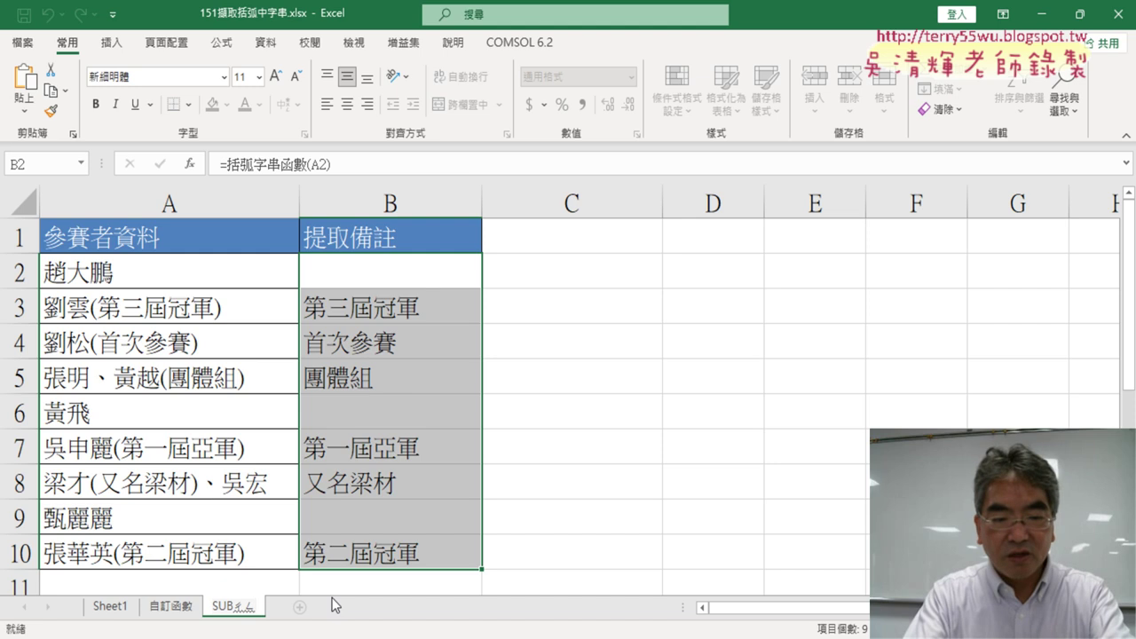
pyautogui.write('城市')
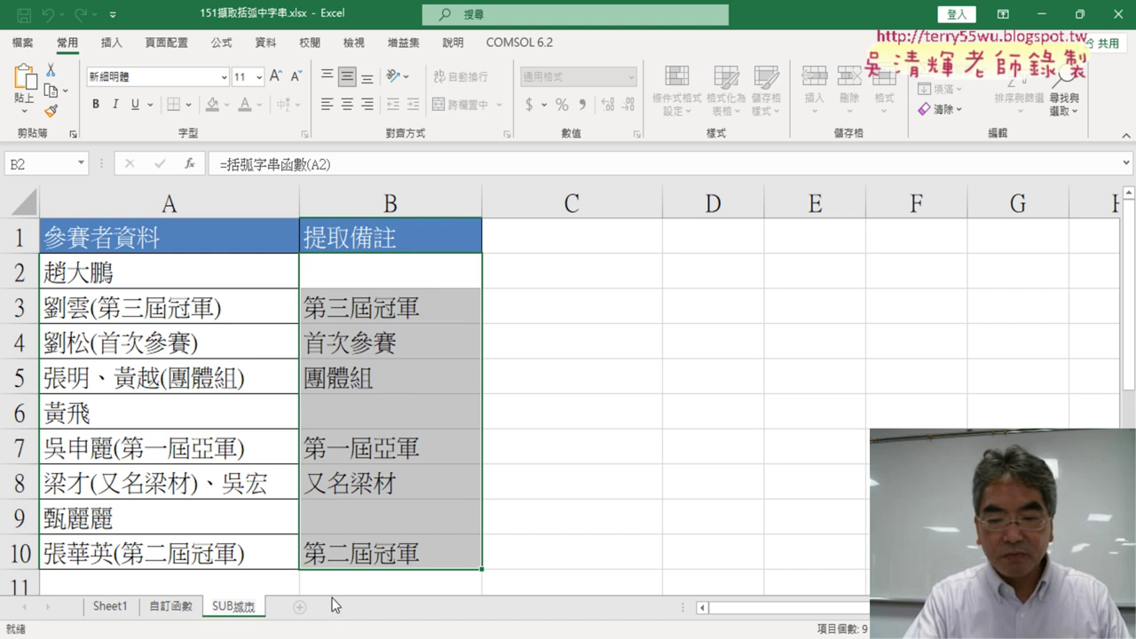
pyautogui.press('space')
pyautogui.press('Down')
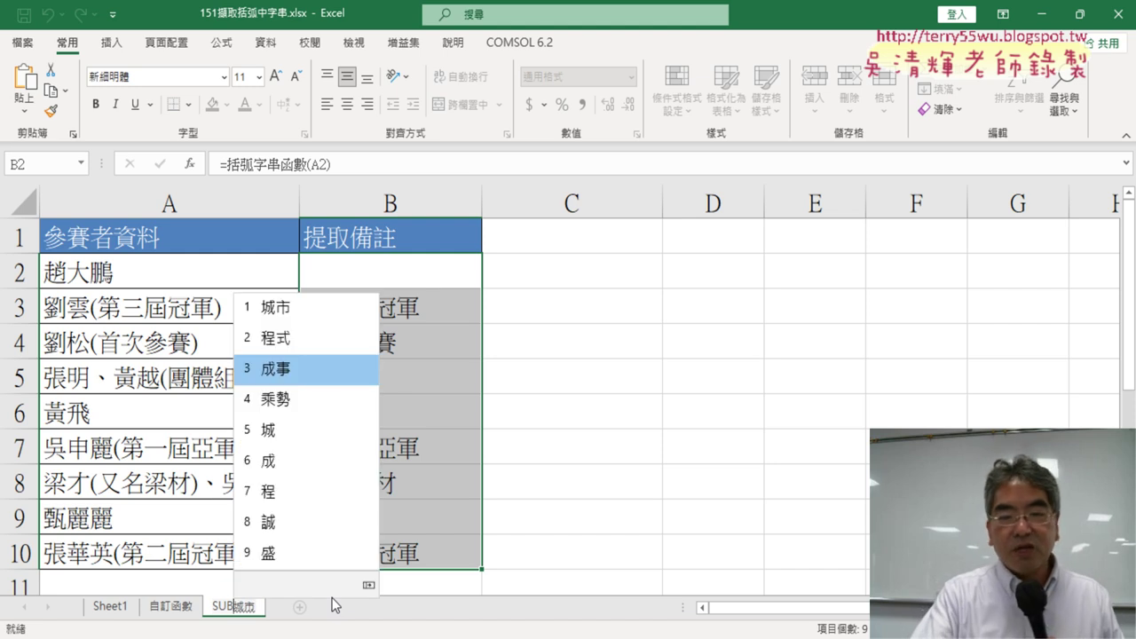
pyautogui.press('Up')
pyautogui.press('Return')
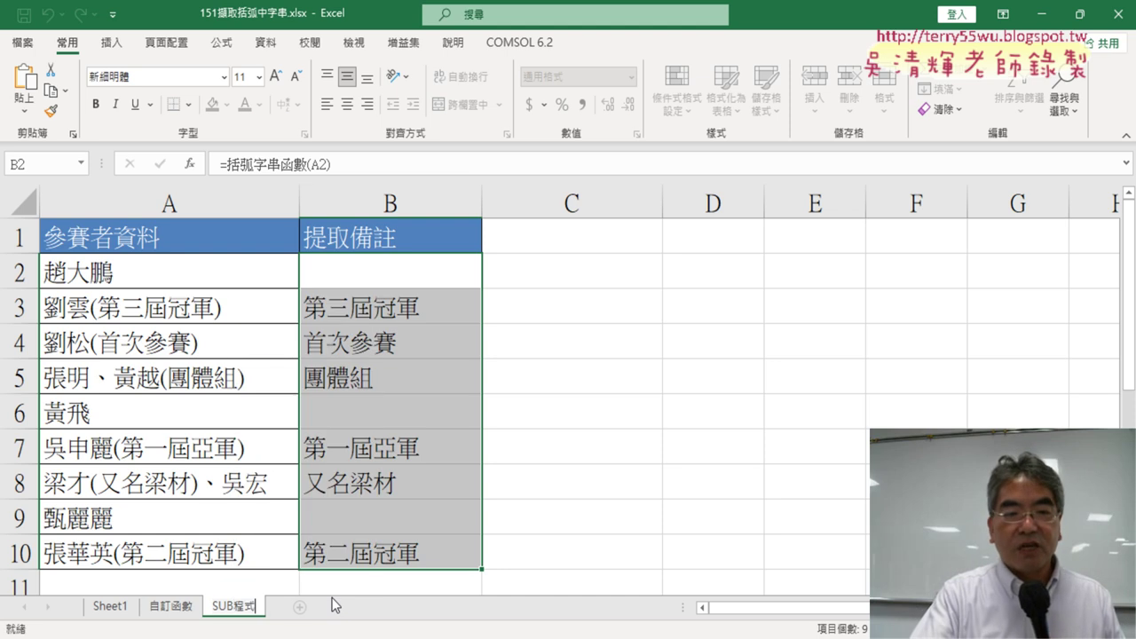
pyautogui.press('Return')
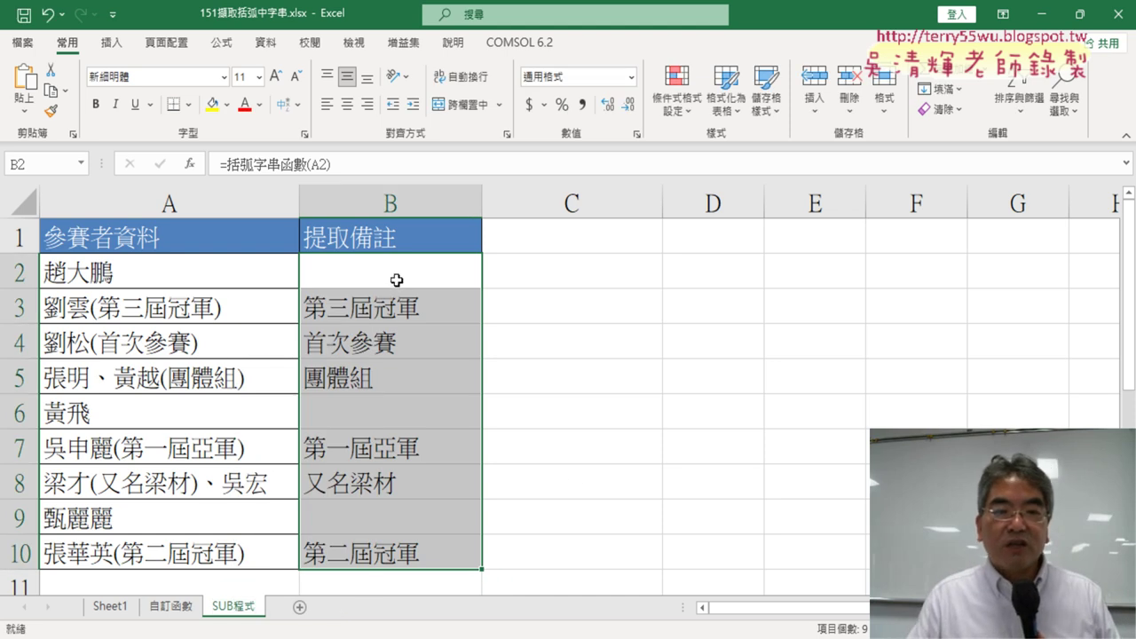
pyautogui.moveTo(396, 281); pyautogui.dragTo(399, 550)
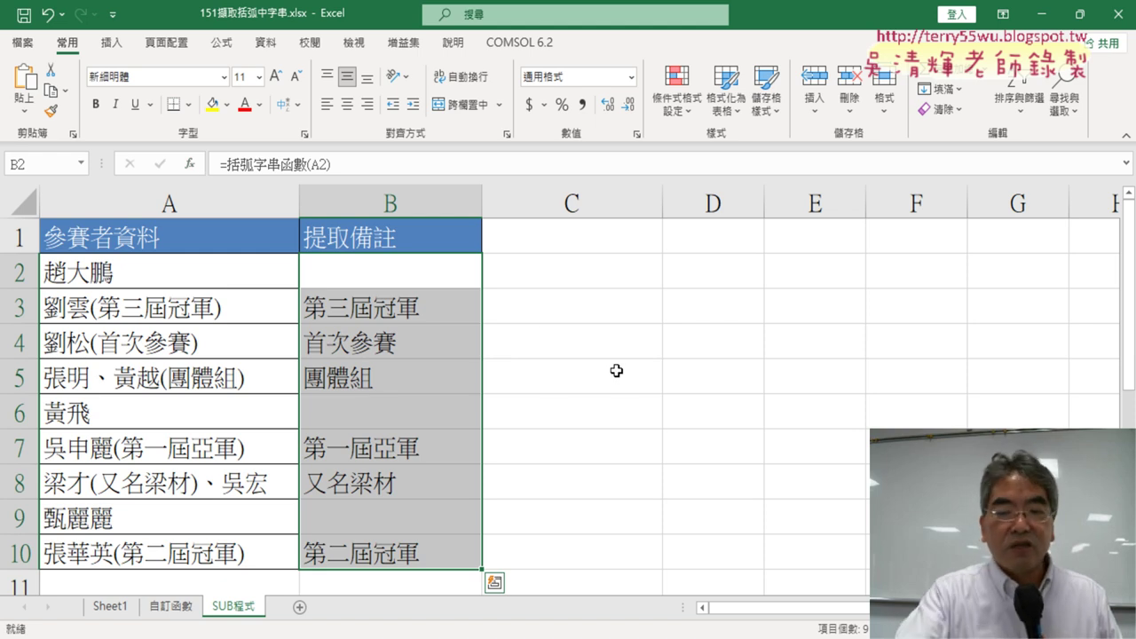
pyautogui.press('Delete')
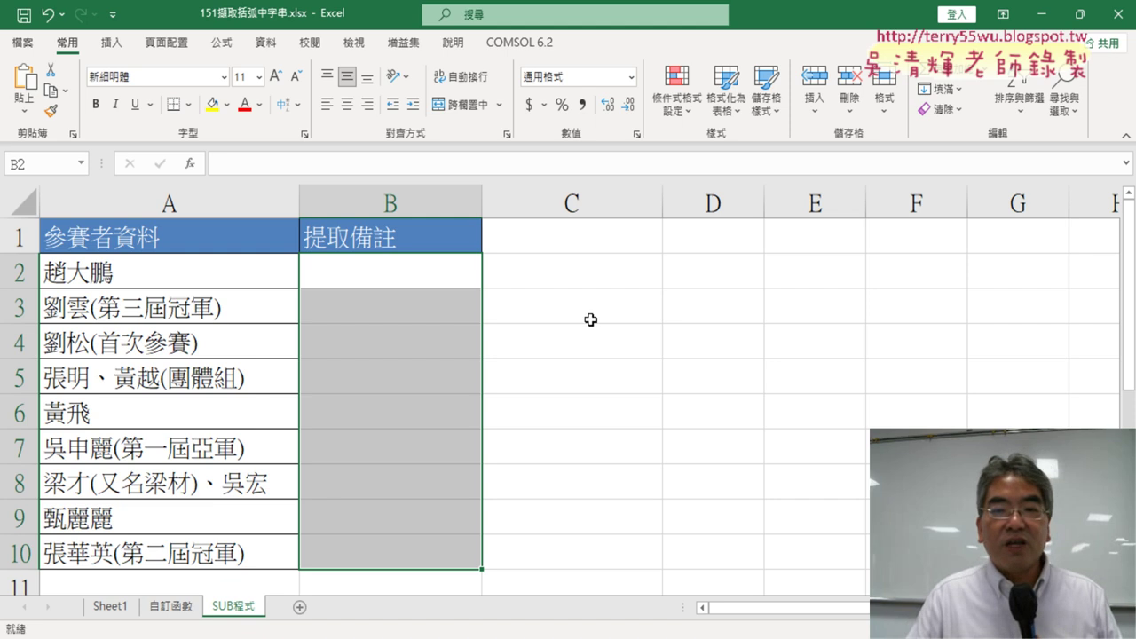
pyautogui.moveTo(393, 281); pyautogui.dragTo(380, 533)
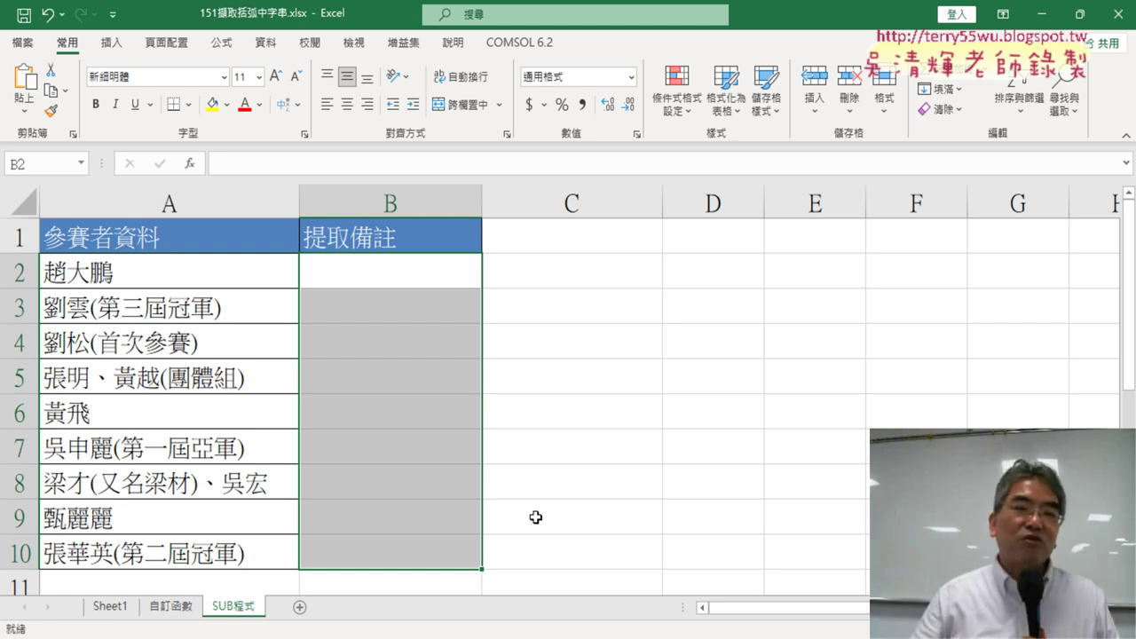
# Open the 151擷取括弧內字串 notes and highlight the request to convert the code into a VBA Sub
pyautogui.moveTo(504, 632)
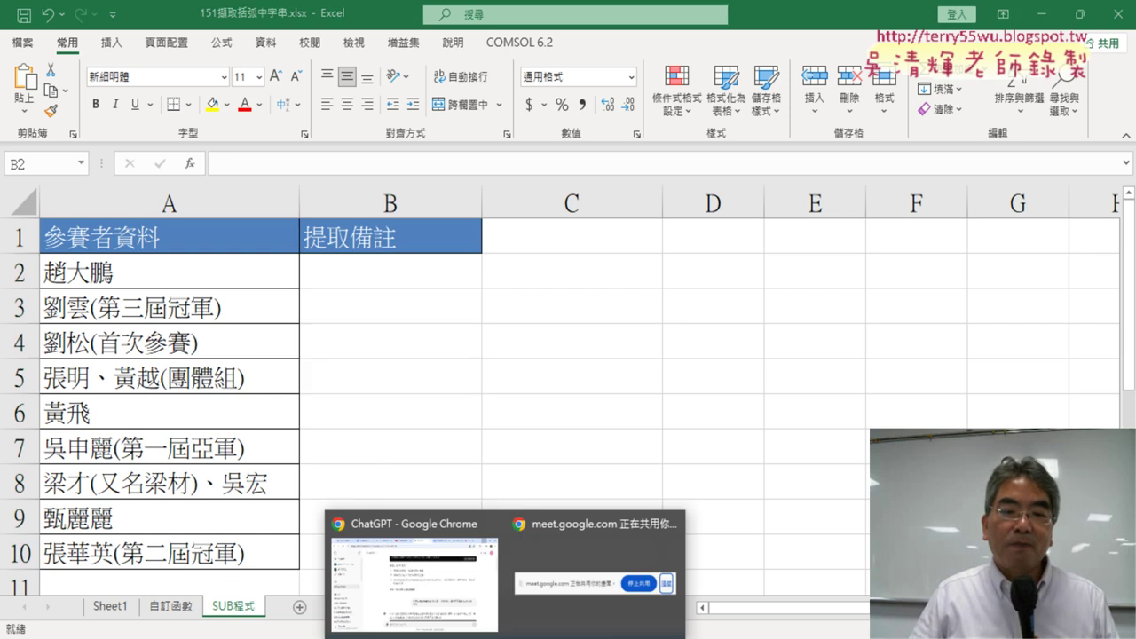
pyautogui.click(452, 596)
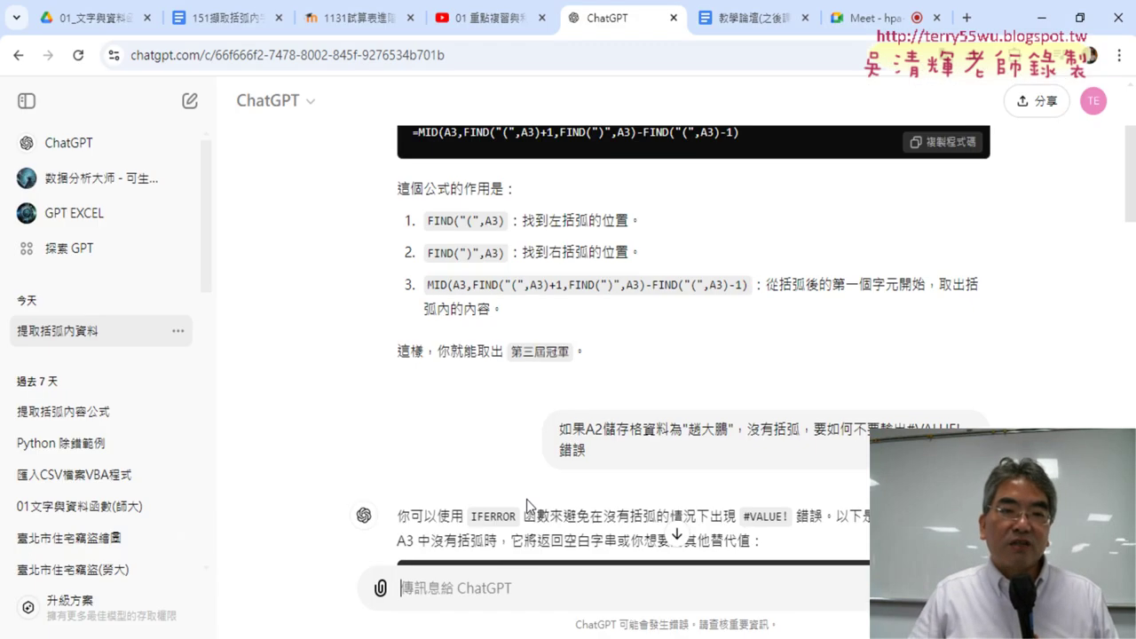
pyautogui.click(226, 16)
pyautogui.scroll(-2, 683, 351)
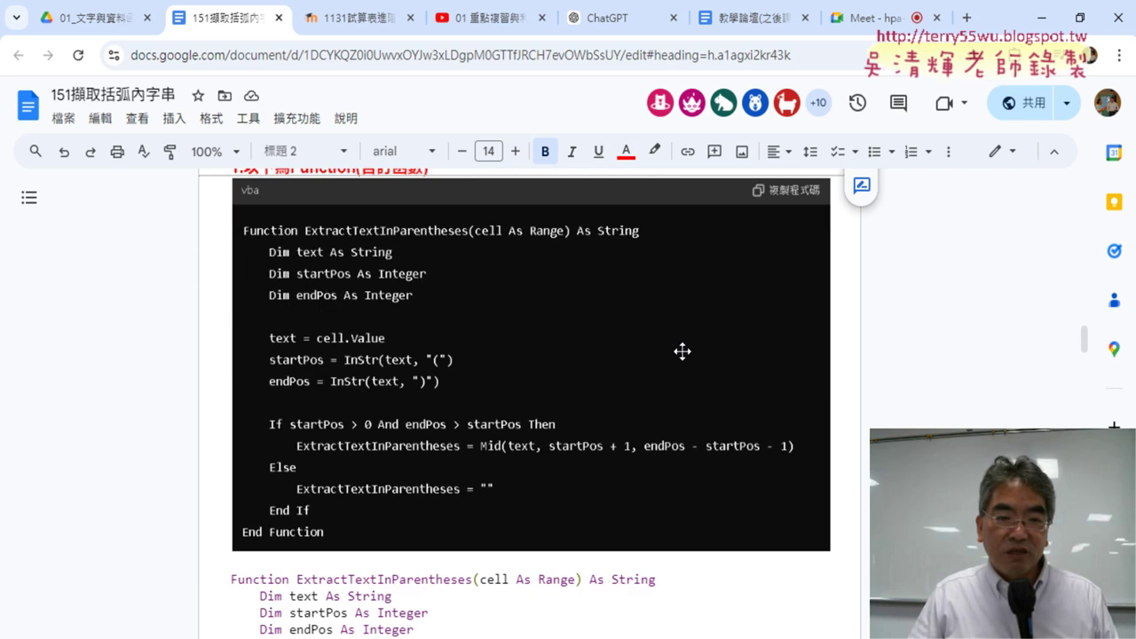
pyautogui.scroll(-3, 680, 349)
pyautogui.scroll(-3, 683, 351)
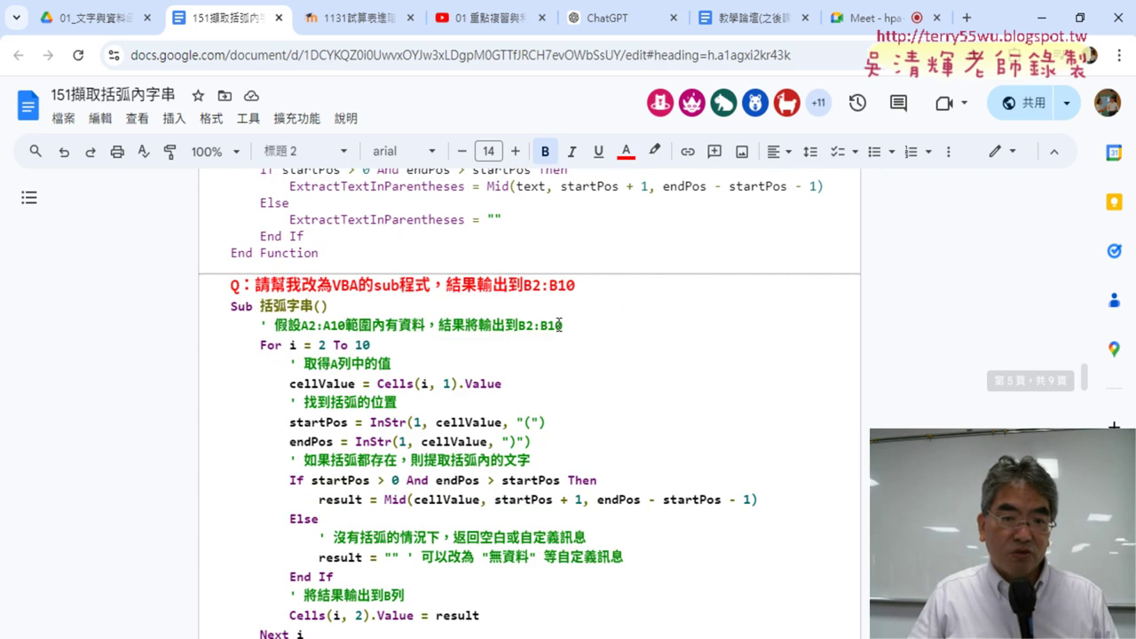
pyautogui.moveTo(257, 284); pyautogui.dragTo(431, 291)
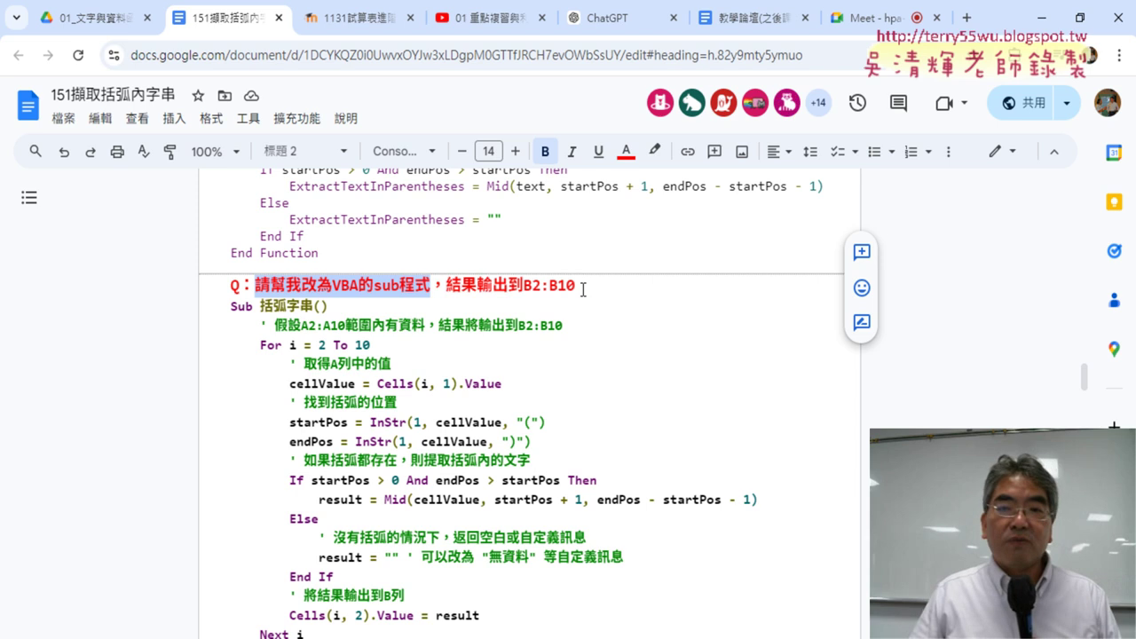
# Select cell B2 in Excel's empty 提取備註 column, then return to the Google Docs notes
pyautogui.hotkey('alt', 'Tab')
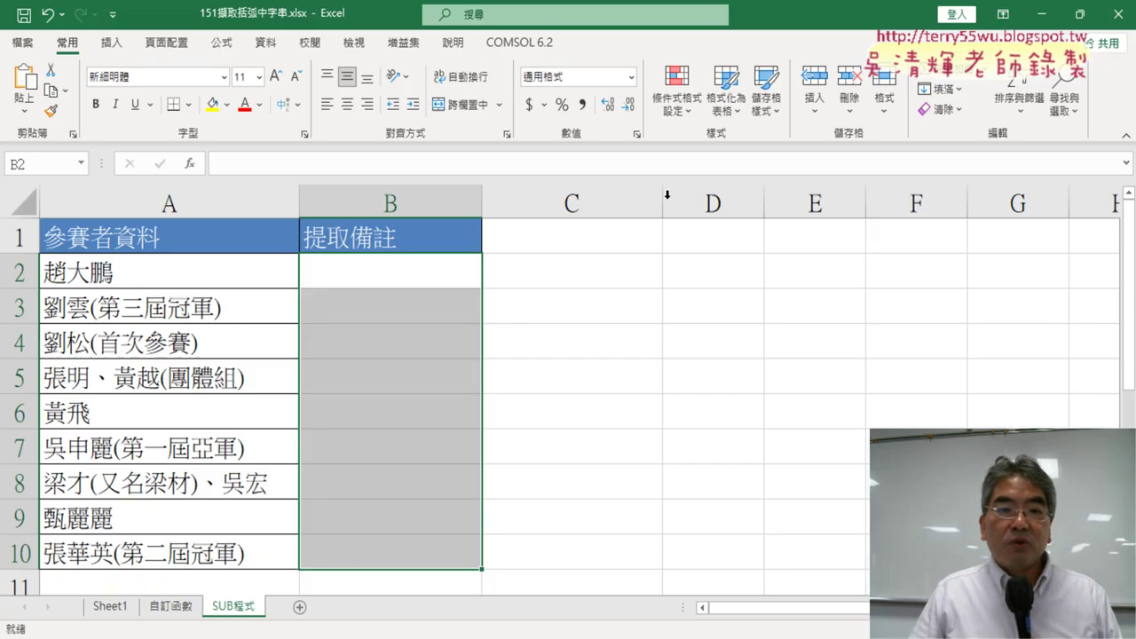
pyautogui.click(426, 277)
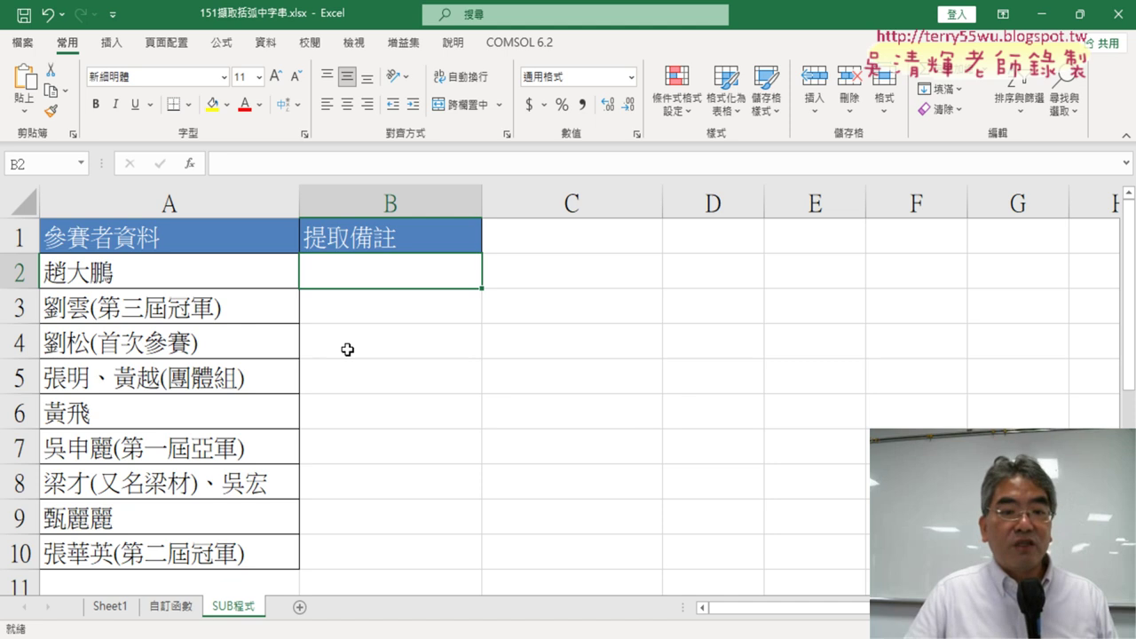
pyautogui.click(461, 596)
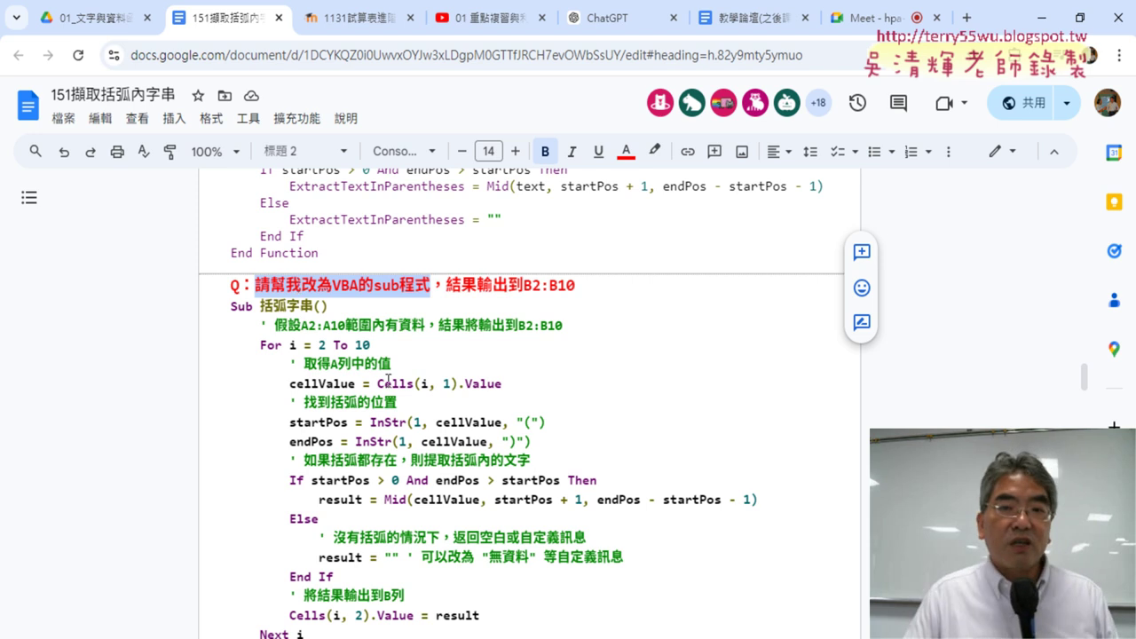
# Type 請幫我改為VBA的sub程式 in ChatGPT and point out the B2:B10 output range in Excel
pyautogui.click(591, 36)
pyautogui.scroll(-3, 438, 586)
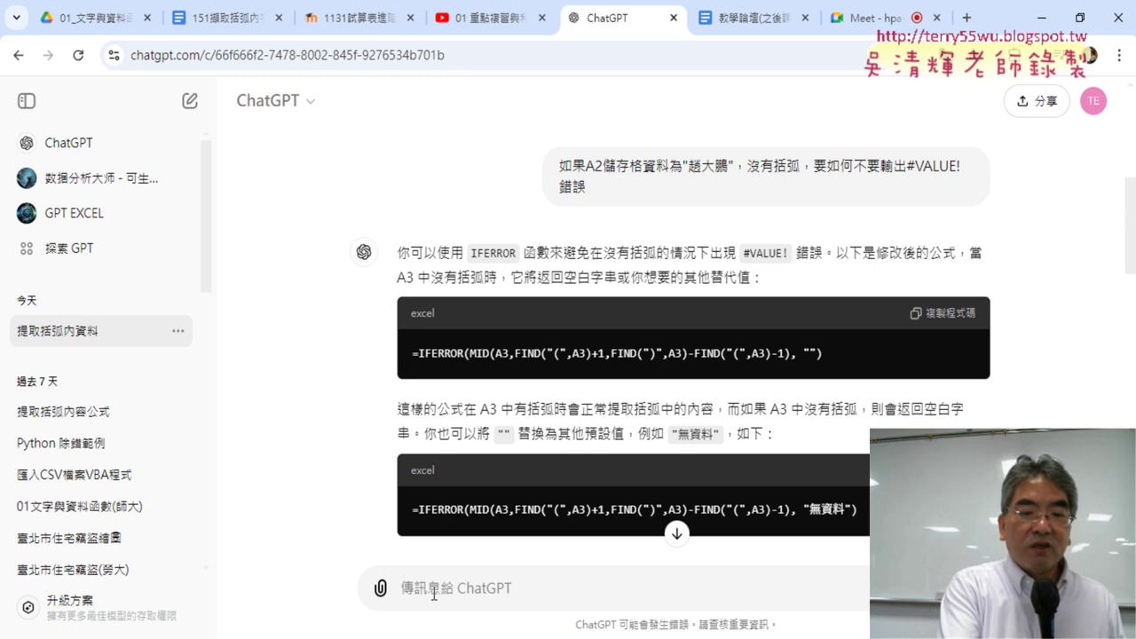
pyautogui.write('請幫我改為VBA的sub程式')
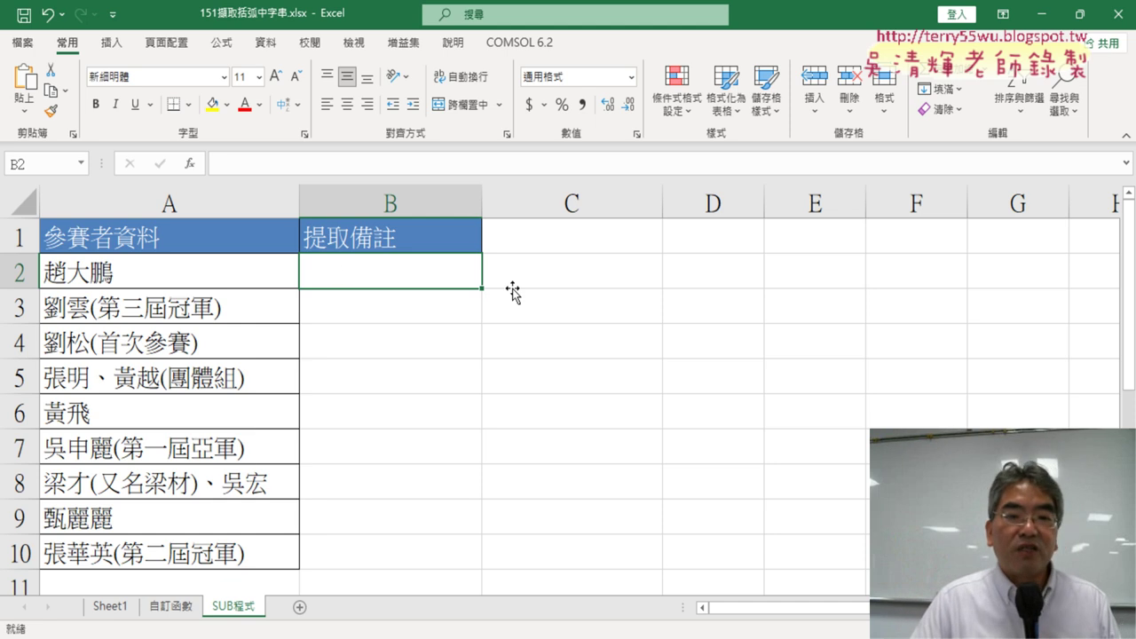
pyautogui.moveTo(387, 274); pyautogui.dragTo(388, 550)
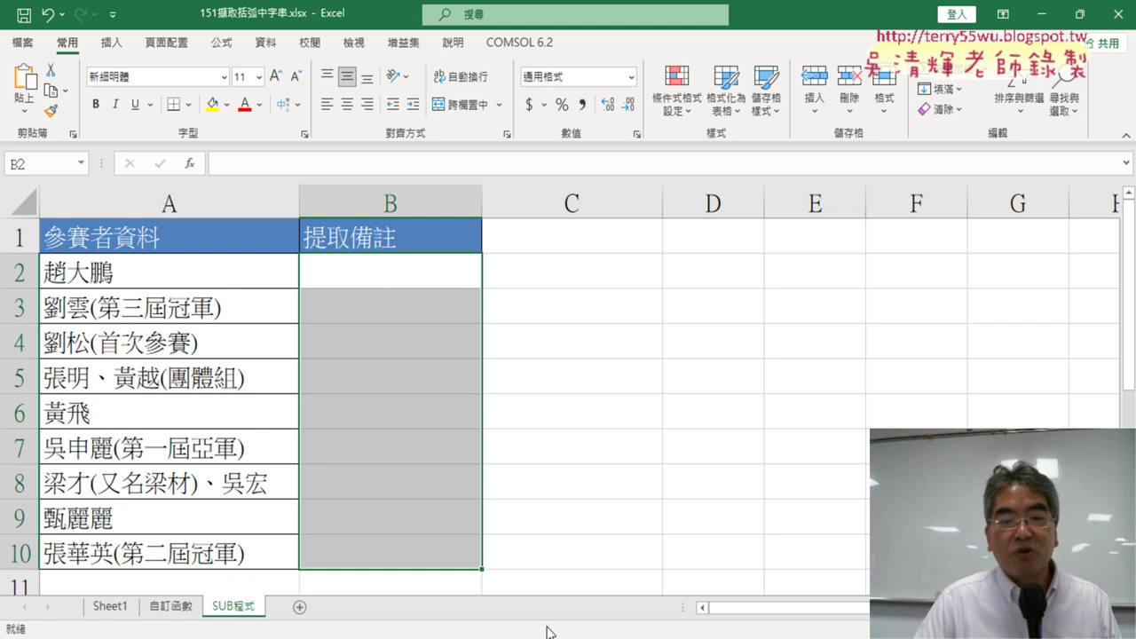
pyautogui.moveTo(506, 635)
pyautogui.click(408, 559)
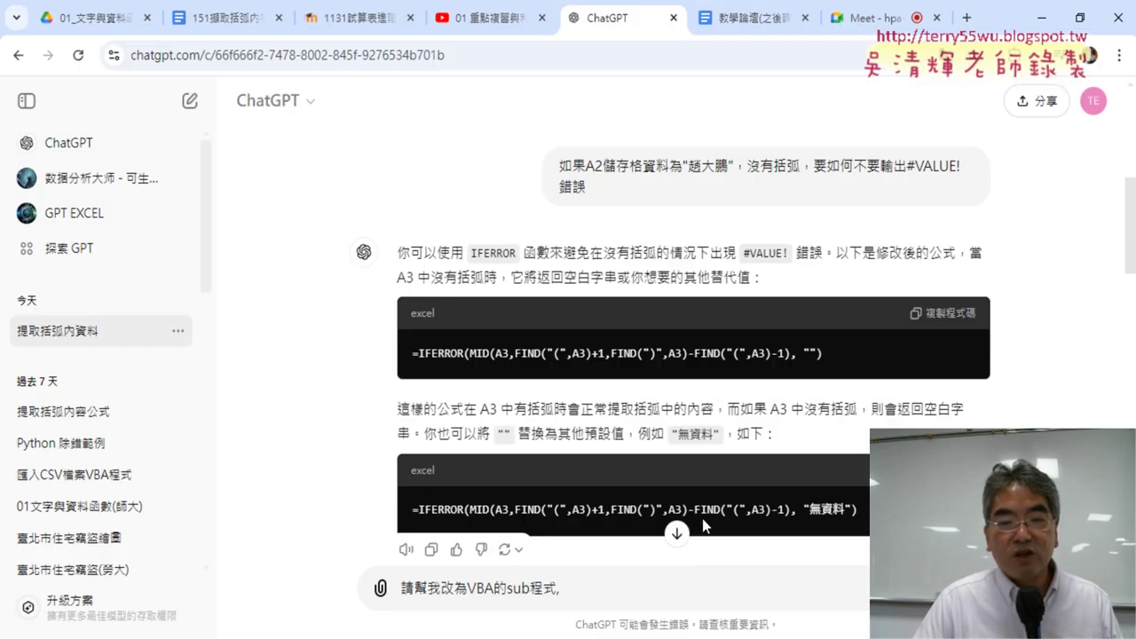
# Append 將結果輸出到 to the ChatGPT prompt, then bring the Excel workbook forward
pyautogui.scroll(-3, 568, 550)
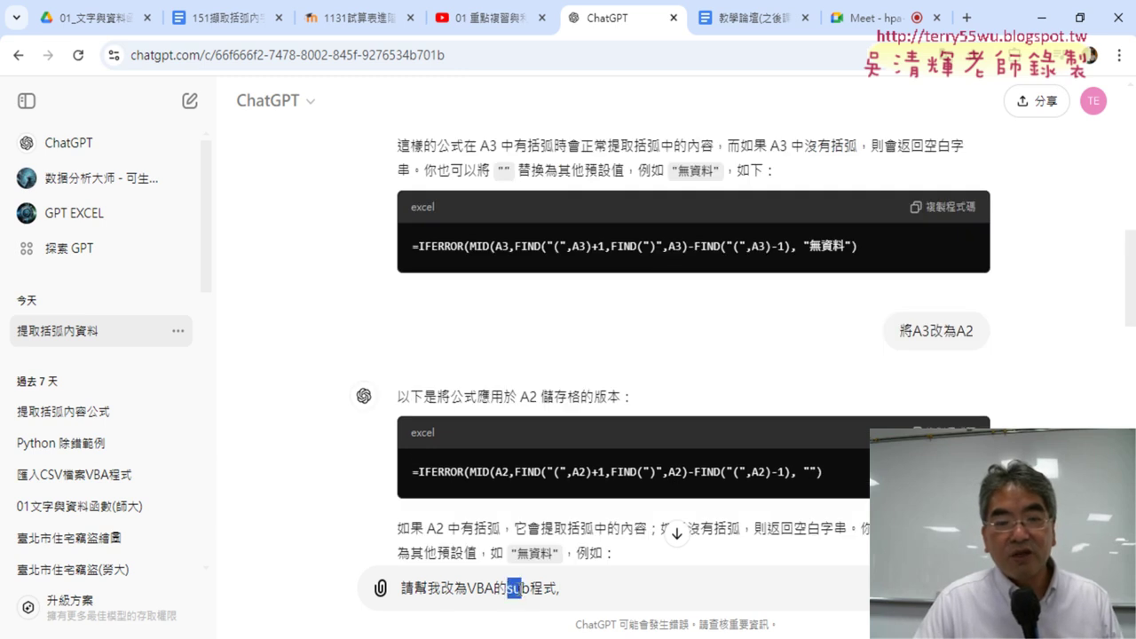
pyautogui.click(633, 577)
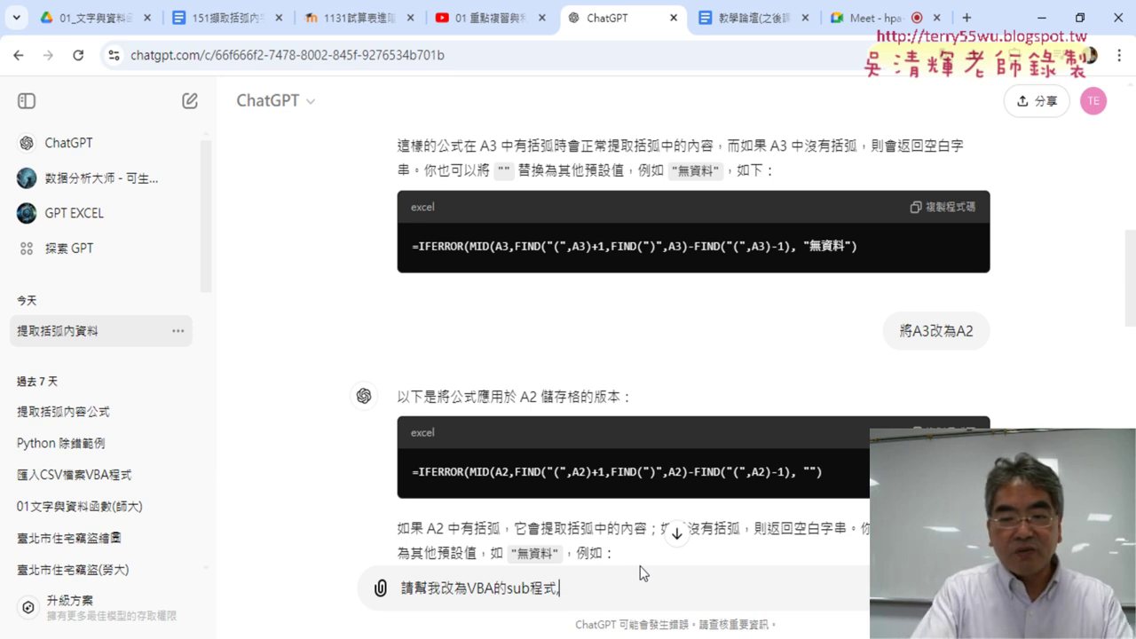
pyautogui.write('ㄐㄧㄤ')
pyautogui.press('space')
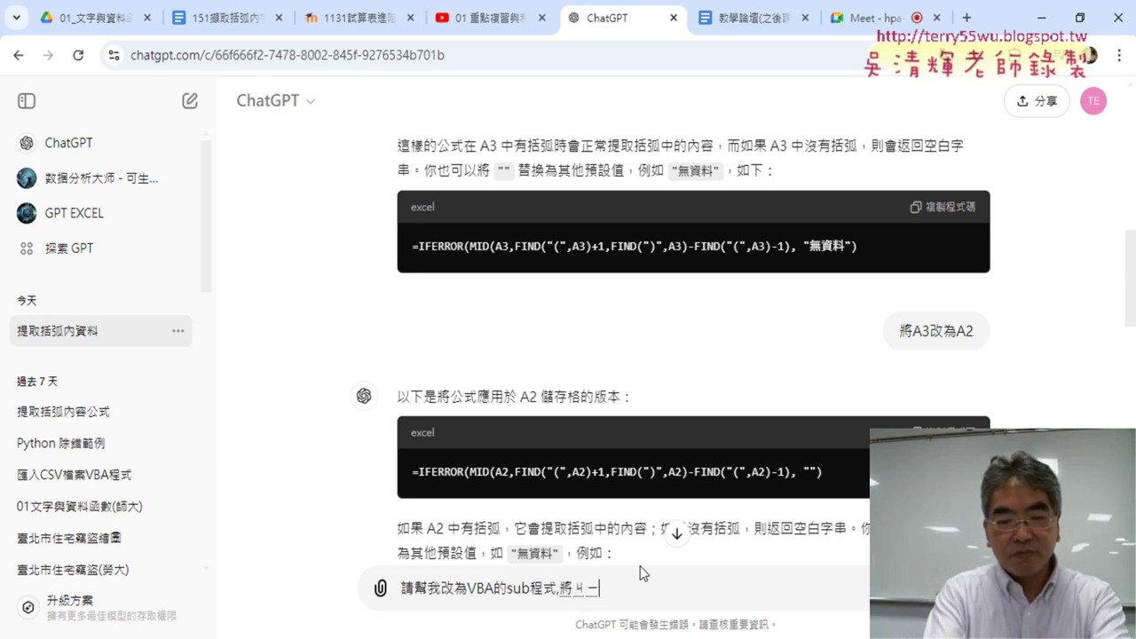
pyautogui.write('結果輸出')
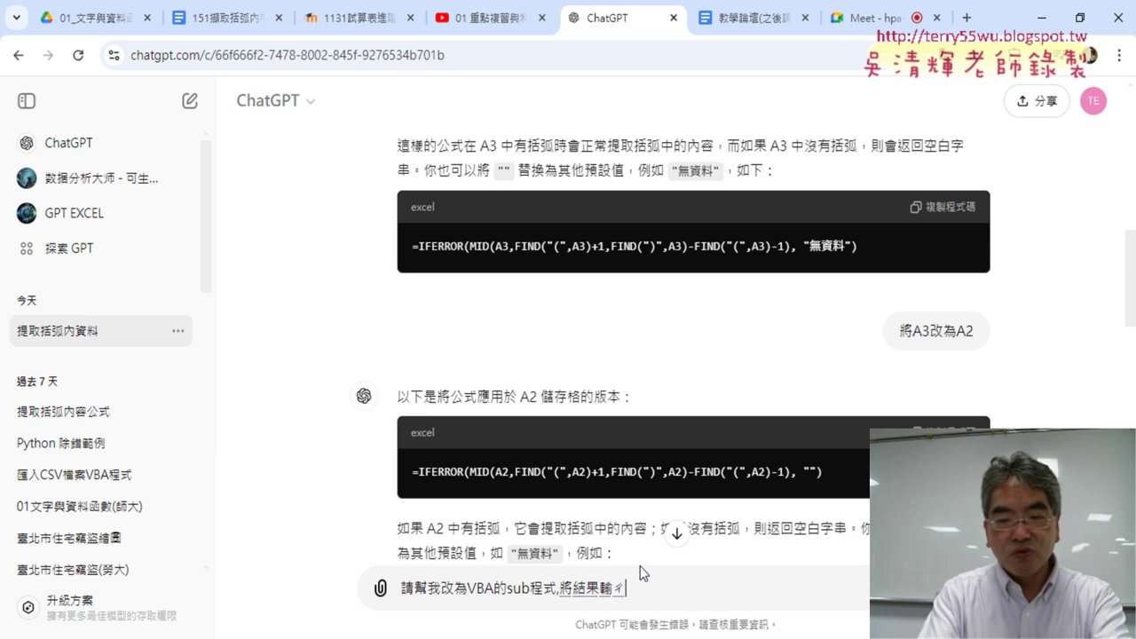
pyautogui.write('到')
pyautogui.press('Return')
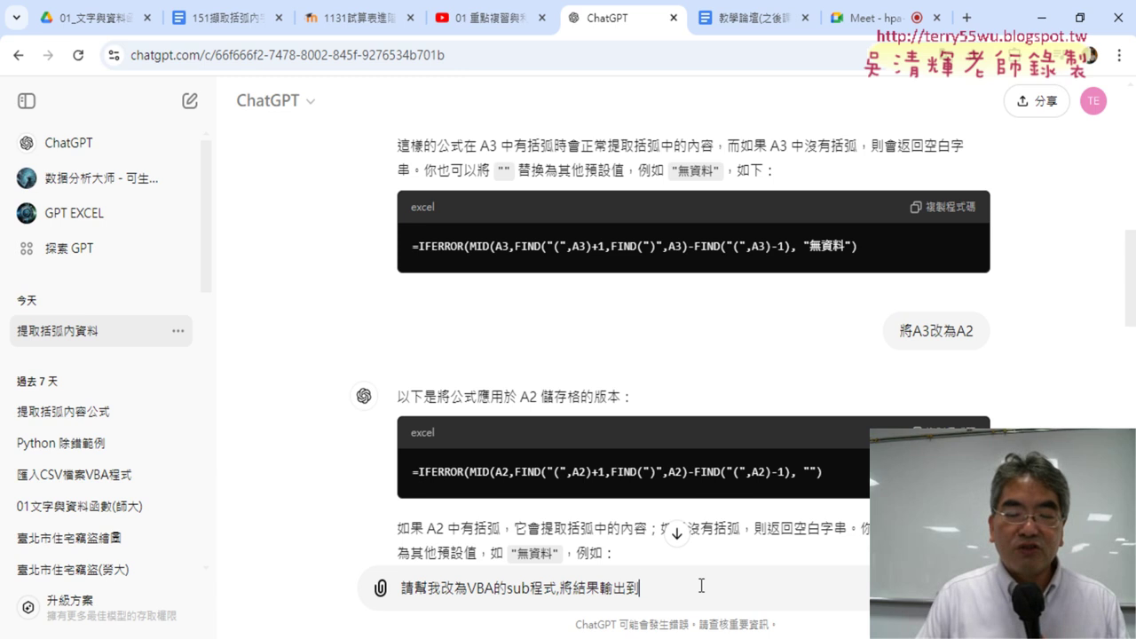
pyautogui.click(507, 580)
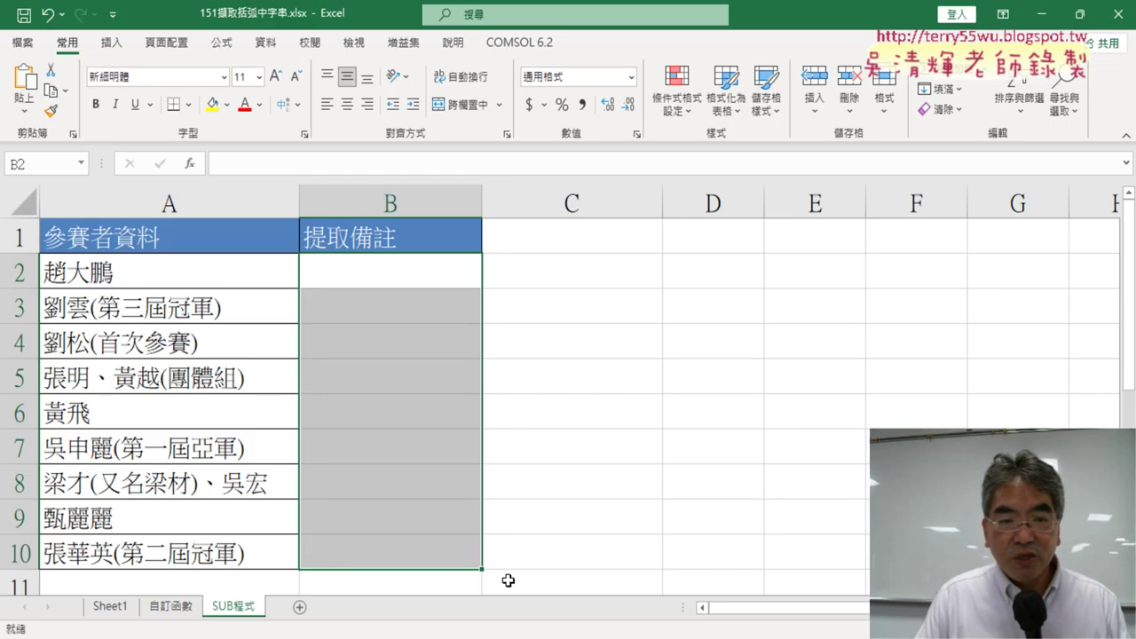
# Point out cells B2, B5 and B10, select B2:B10, then minimize Excel
pyautogui.click(337, 257)
pyautogui.click(355, 390)
pyautogui.click(373, 545)
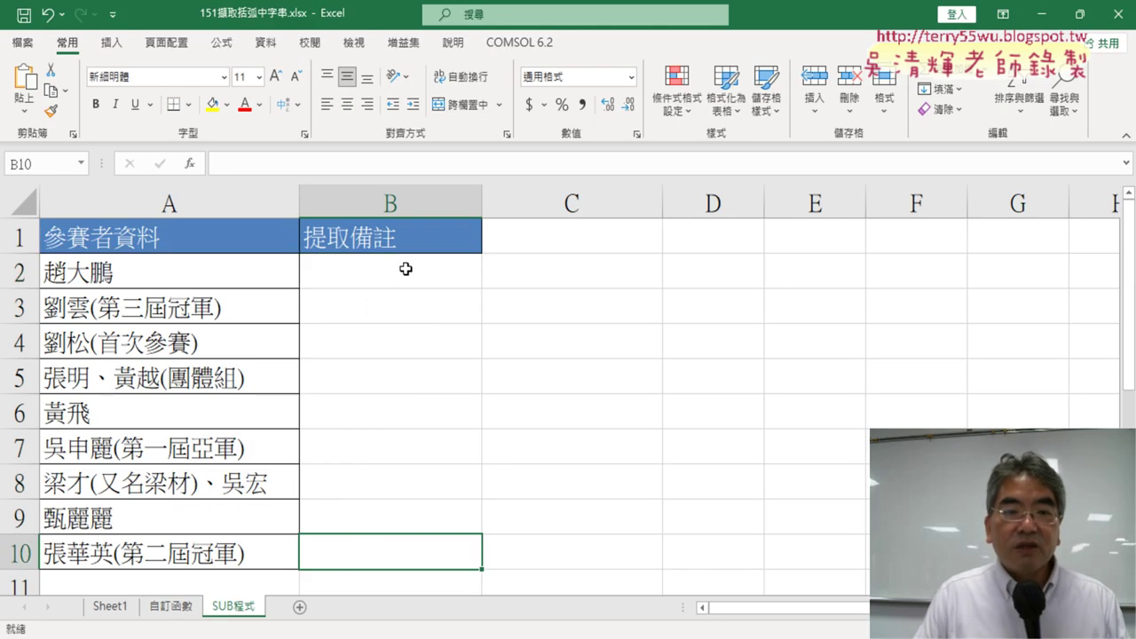
pyautogui.moveTo(406, 269); pyautogui.dragTo(410, 550)
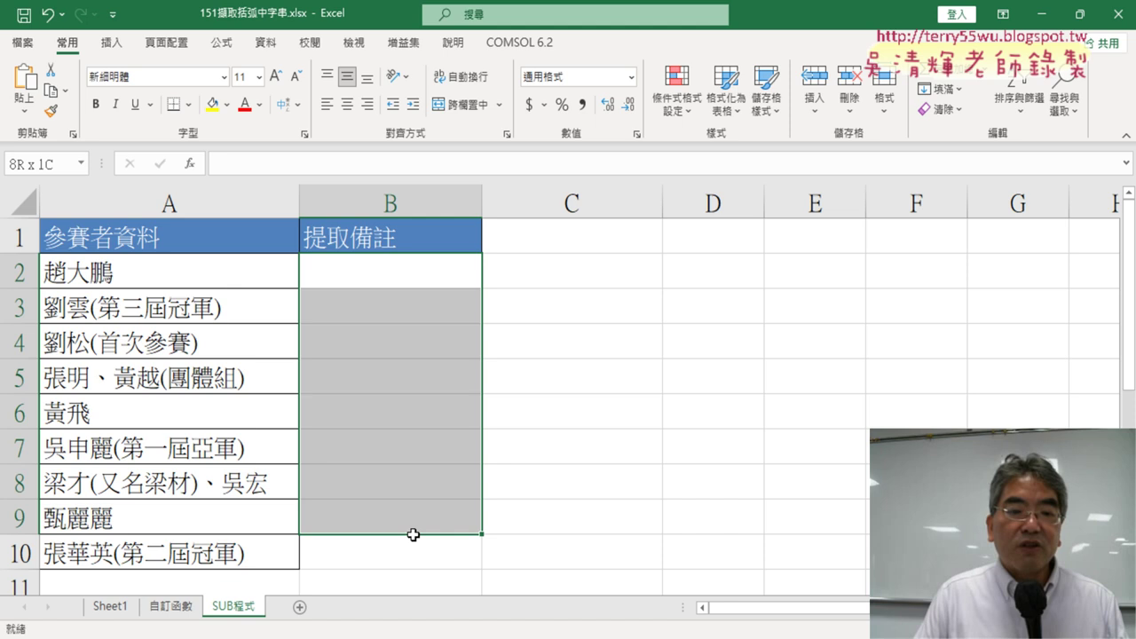
pyautogui.click(1040, 14)
pyautogui.write('請幫我改為VBA的sub程式,將結果輸出到 B2:B')
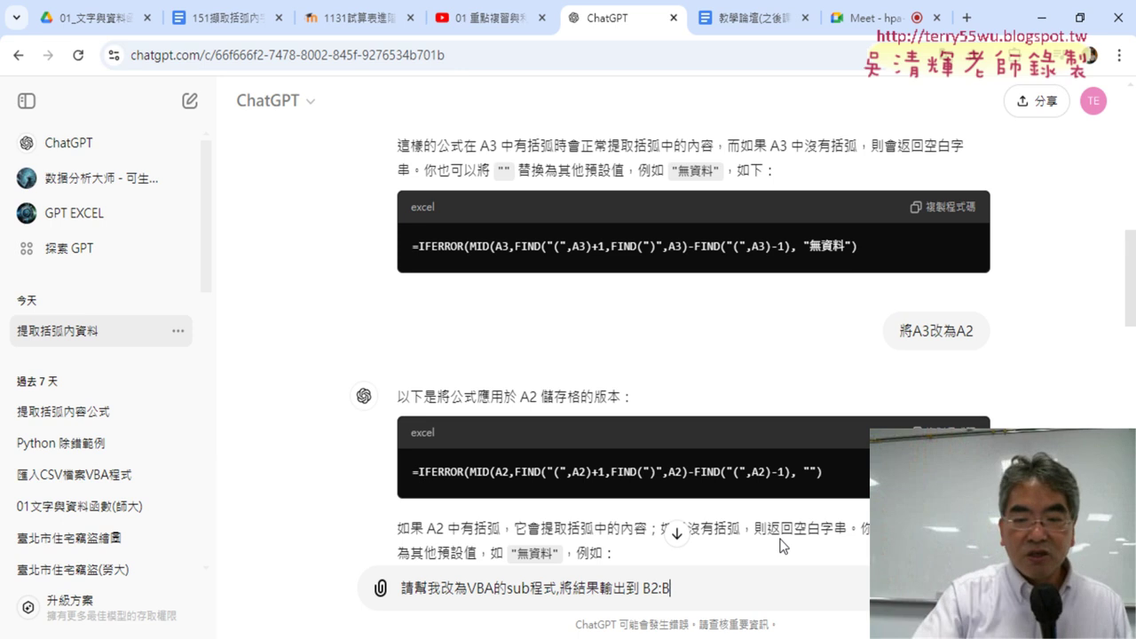
# Finish the prompt with B2:B10, highlight its key parts, and send it to ChatGPT
pyautogui.write('10')
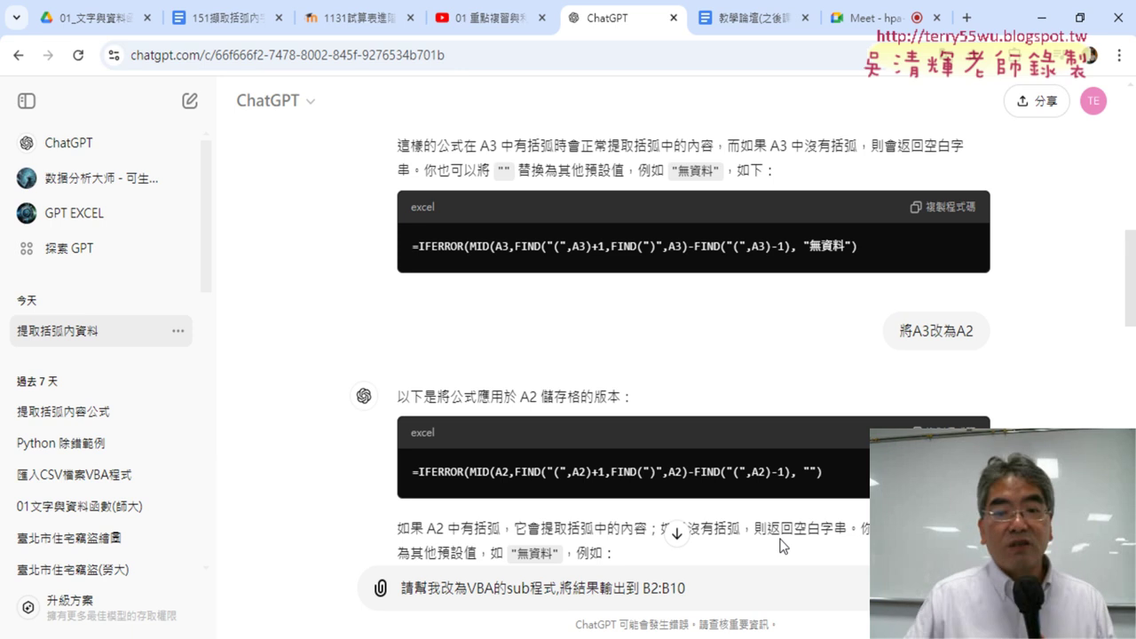
pyautogui.moveTo(642, 588); pyautogui.dragTo(687, 586)
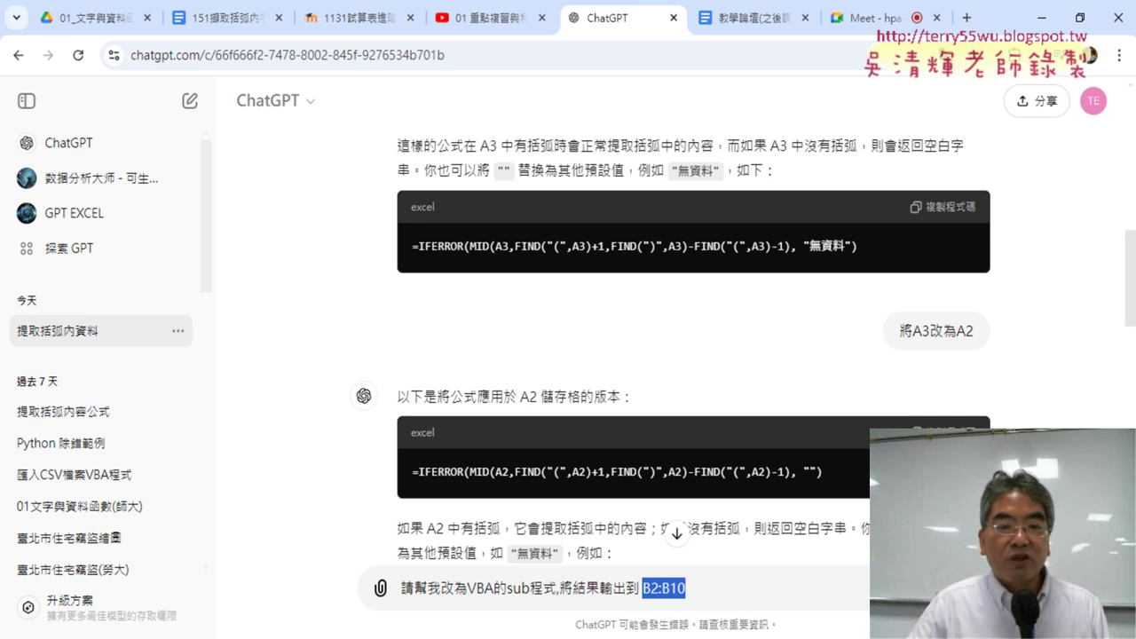
pyautogui.moveTo(402, 589); pyautogui.dragTo(556, 588)
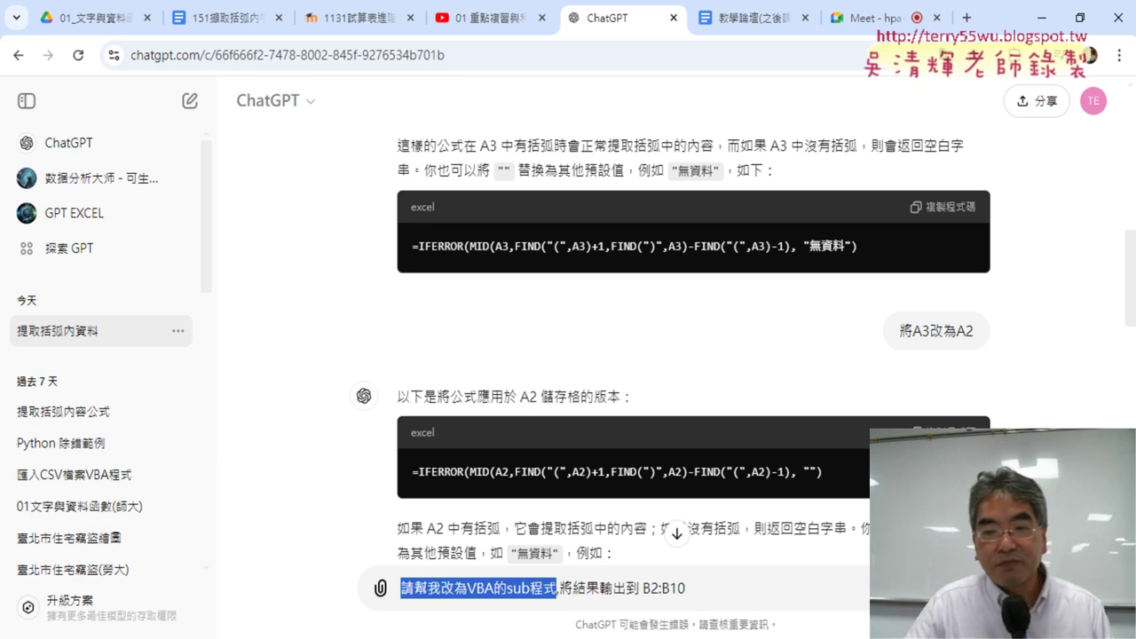
pyautogui.press('Return')
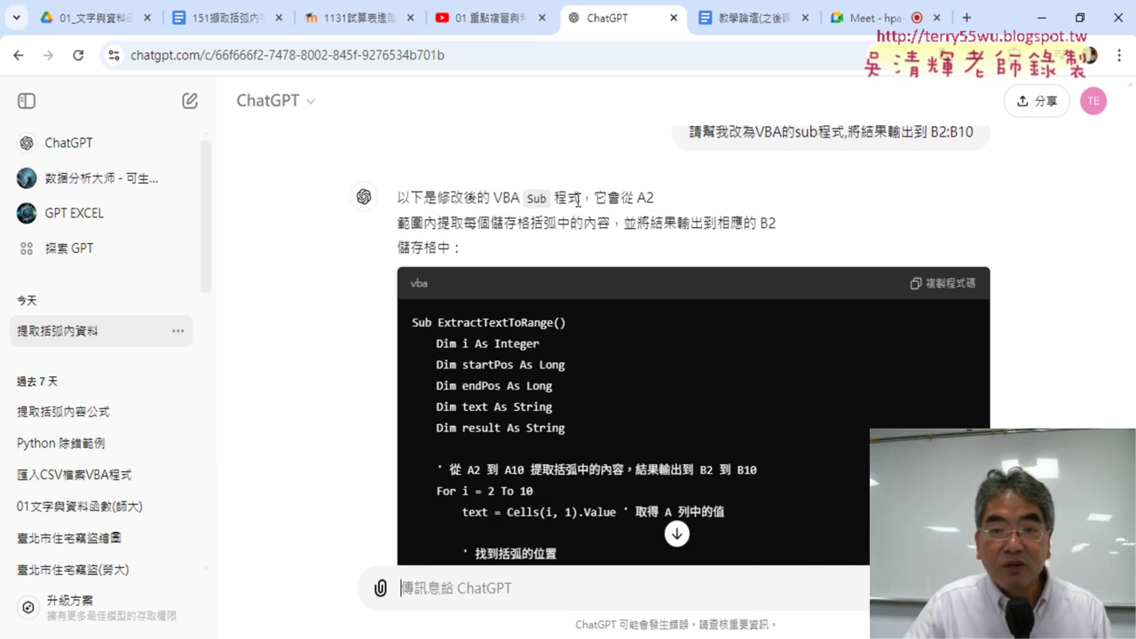
pyautogui.moveTo(581, 199); pyautogui.dragTo(528, 206)
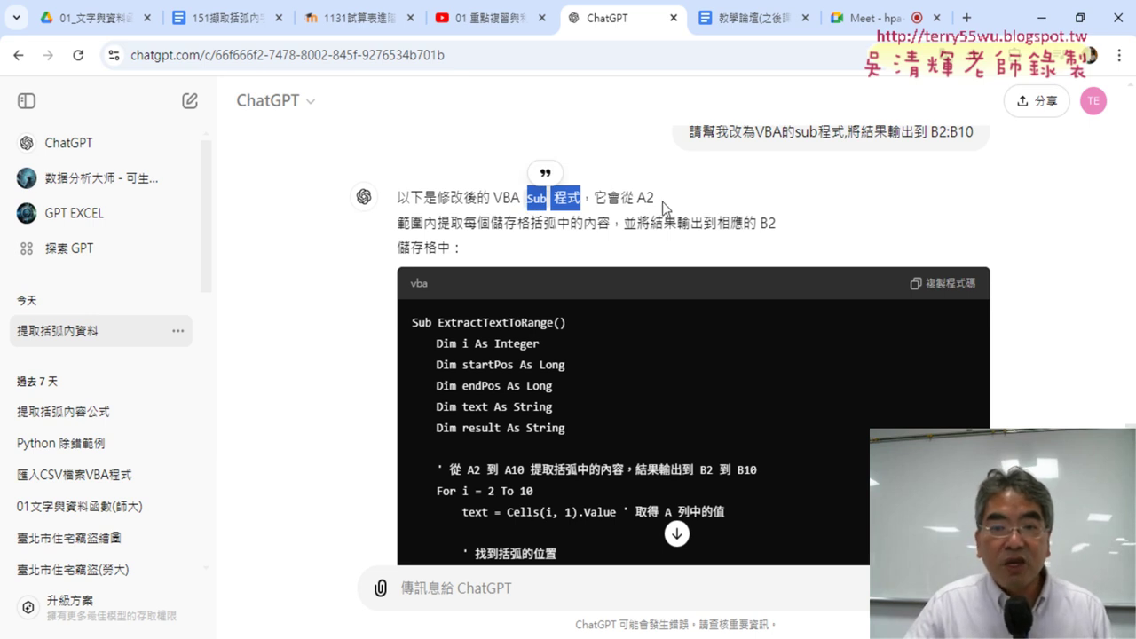
pyautogui.moveTo(661, 201); pyautogui.dragTo(633, 201)
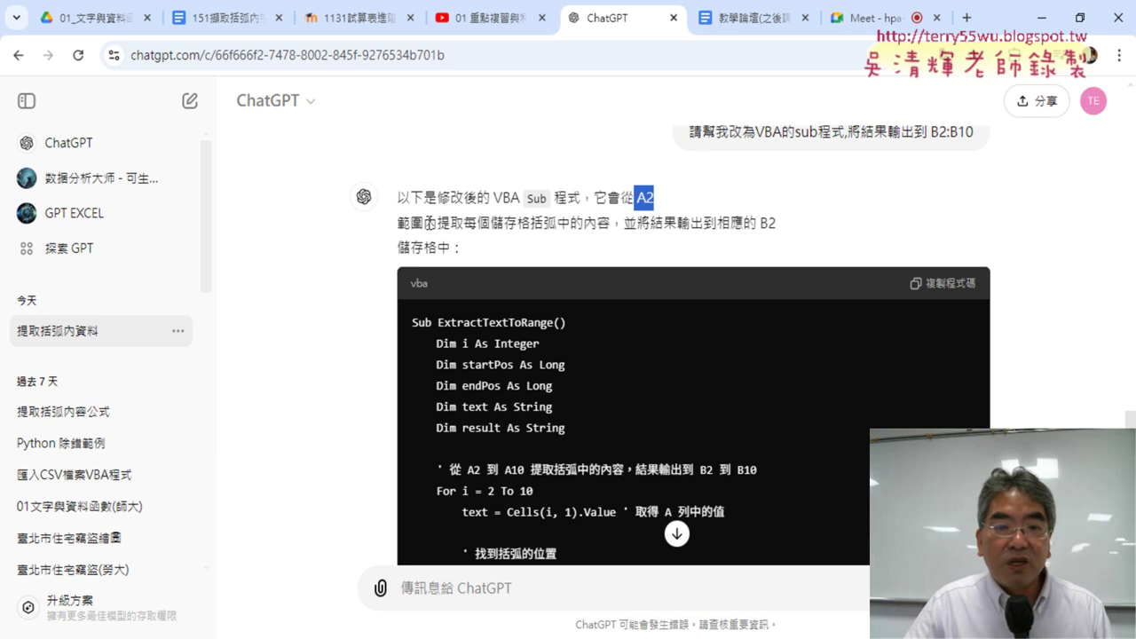
pyautogui.moveTo(429, 223); pyautogui.dragTo(407, 226)
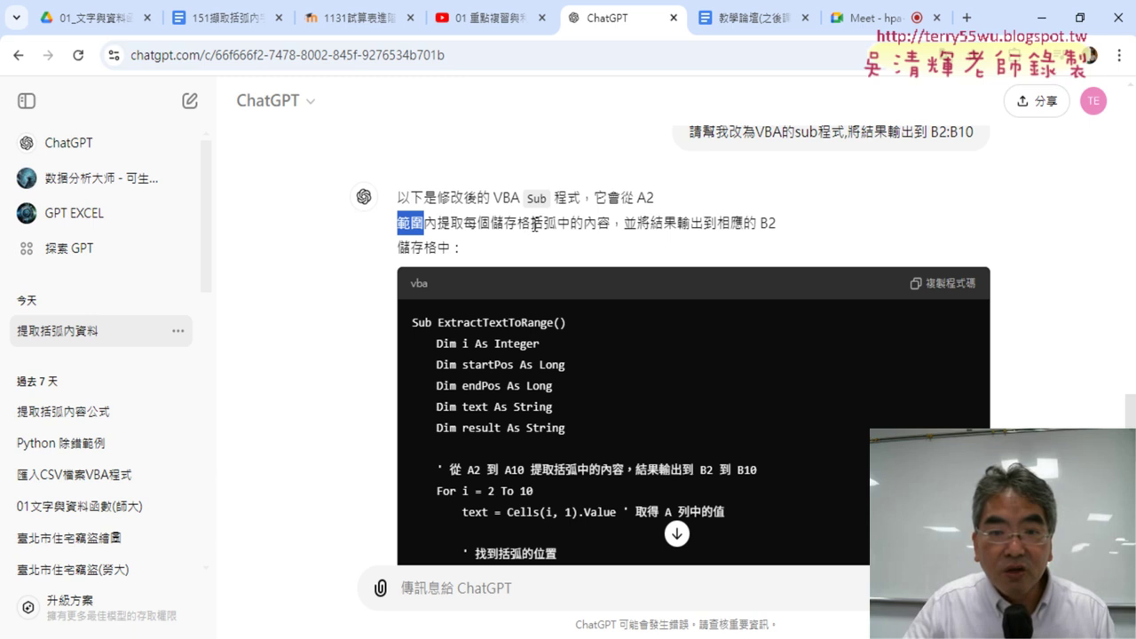
pyautogui.moveTo(530, 224); pyautogui.dragTo(612, 227)
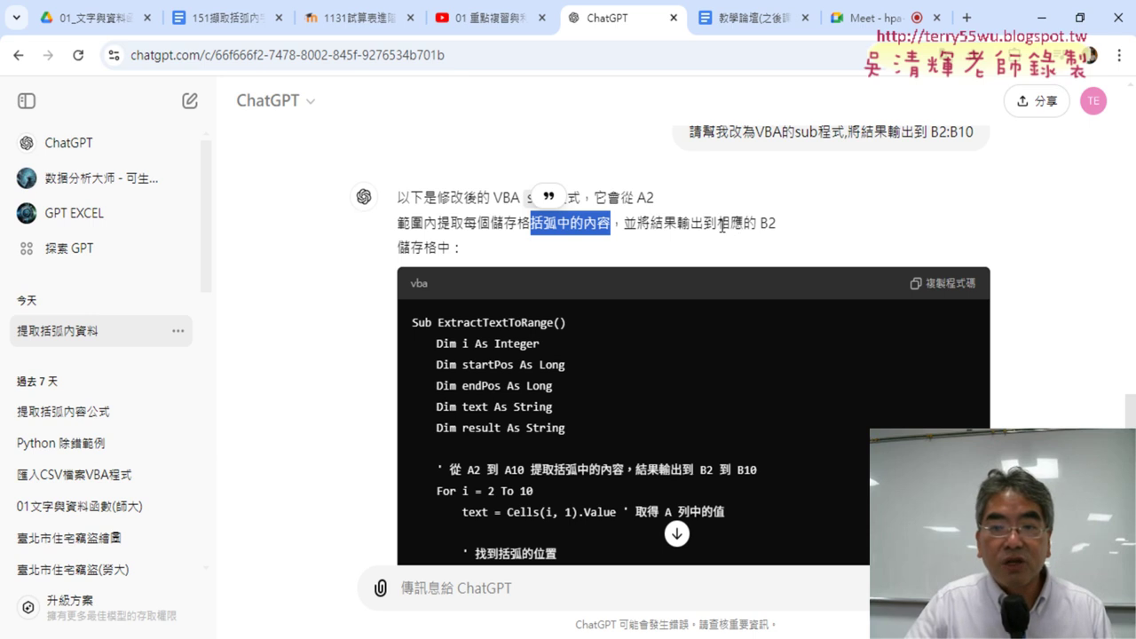
pyautogui.moveTo(719, 226); pyautogui.dragTo(779, 231)
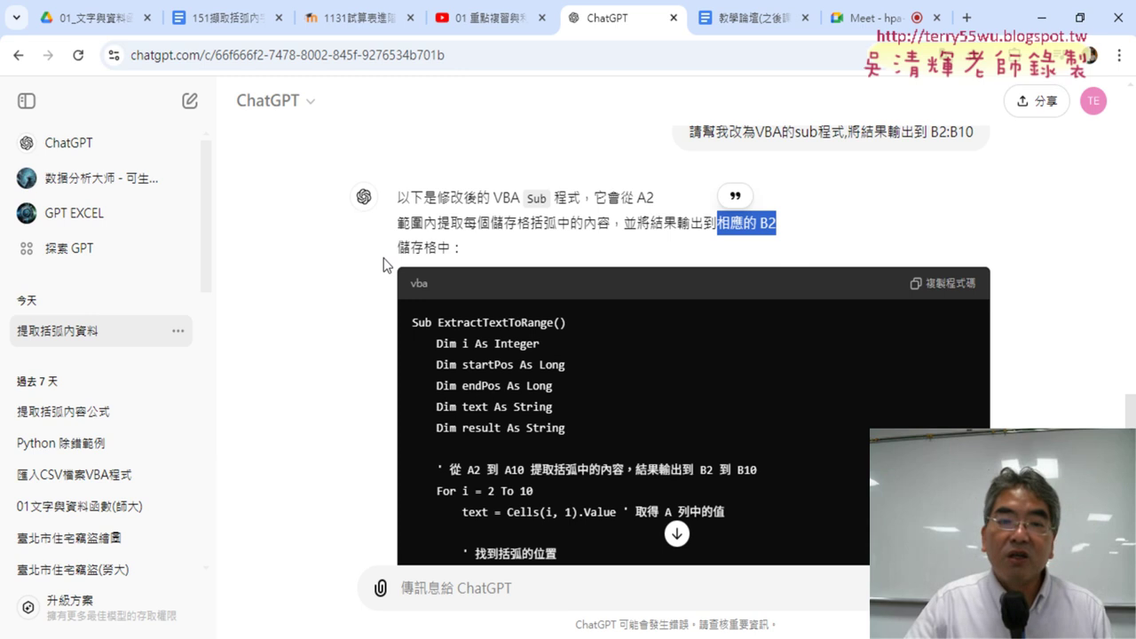
pyautogui.moveTo(391, 250); pyautogui.dragTo(486, 249)
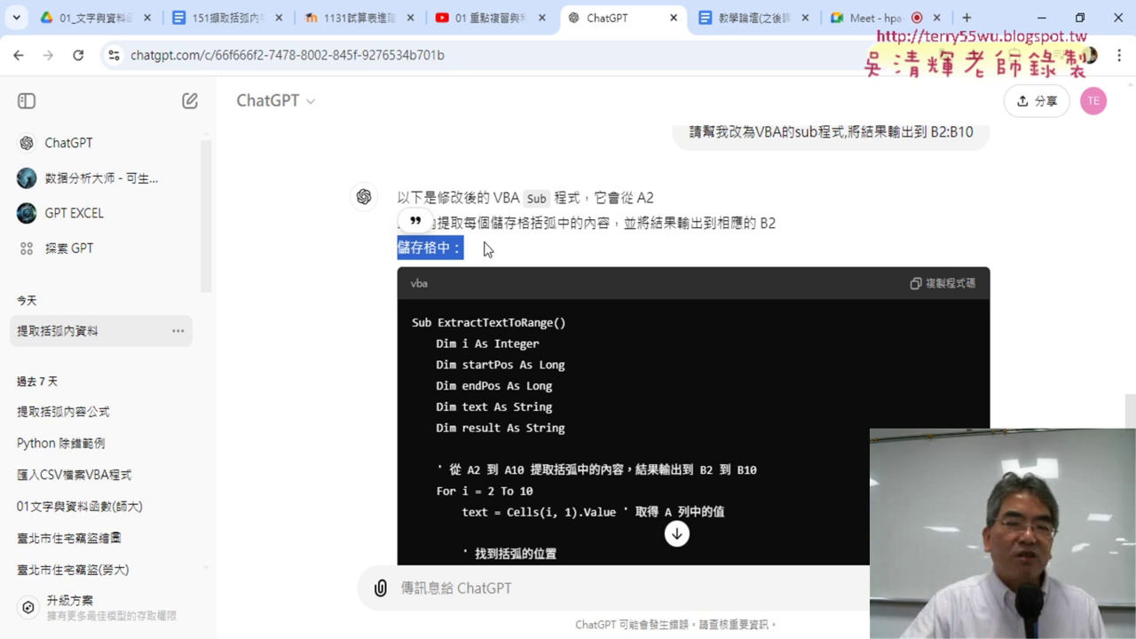
# Copy the ExtractTextToRange code block from ChatGPT's reply
pyautogui.scroll(-2, 1017, 345)
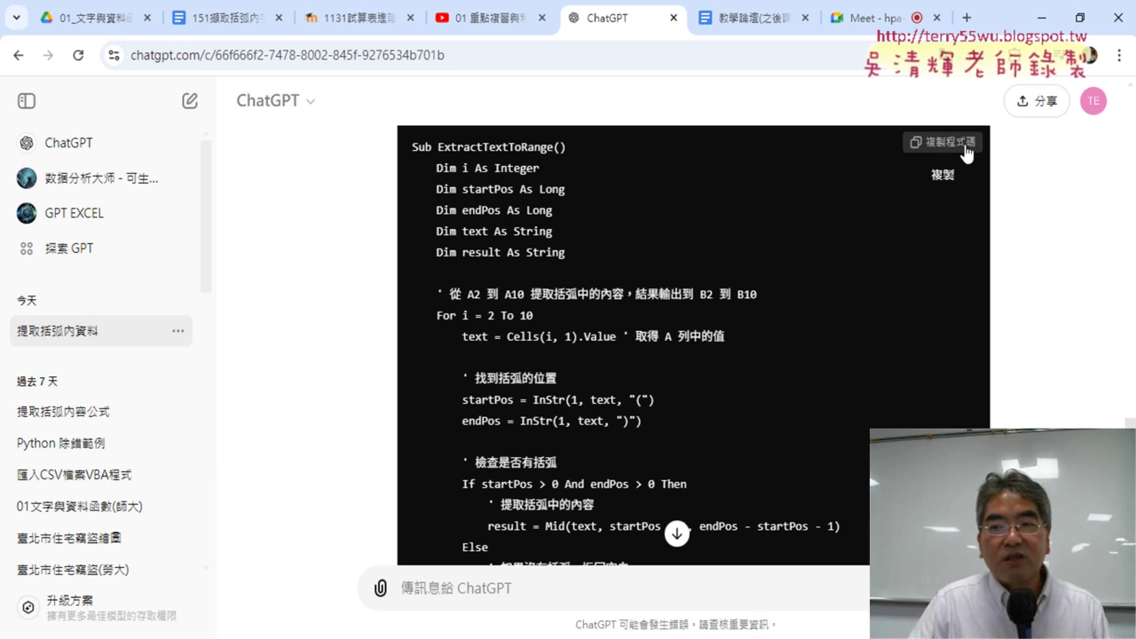
pyautogui.click(964, 145)
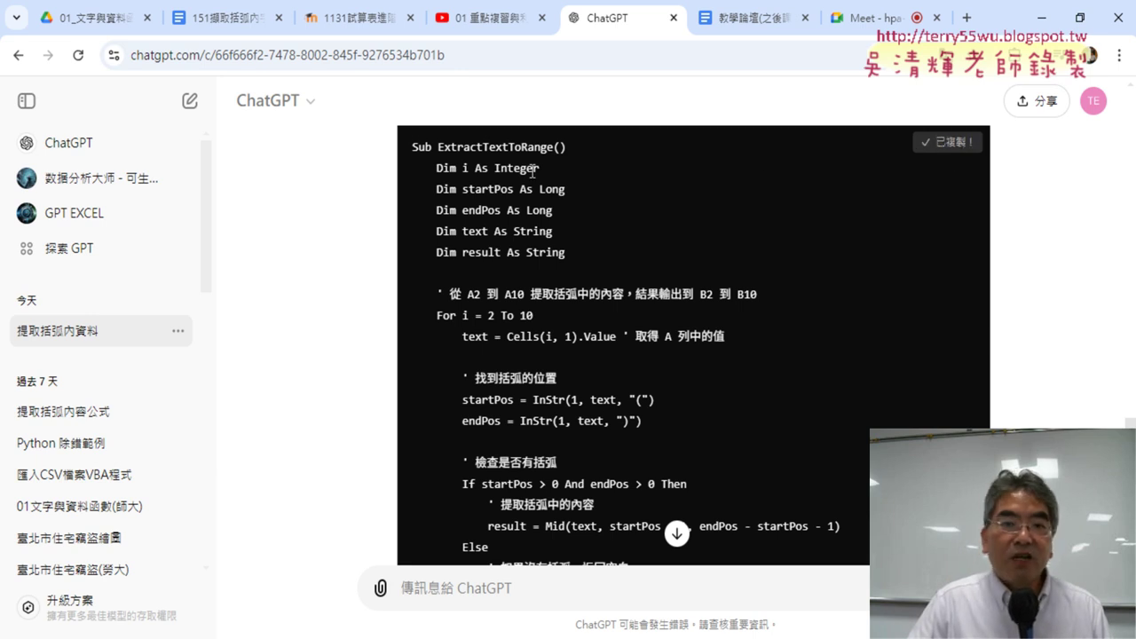
pyautogui.moveTo(409, 148); pyautogui.dragTo(512, 144)
# Review the 使用方式 steps about opening the VBA editor and inserting a module
pyautogui.scroll(-3, 697, 298)
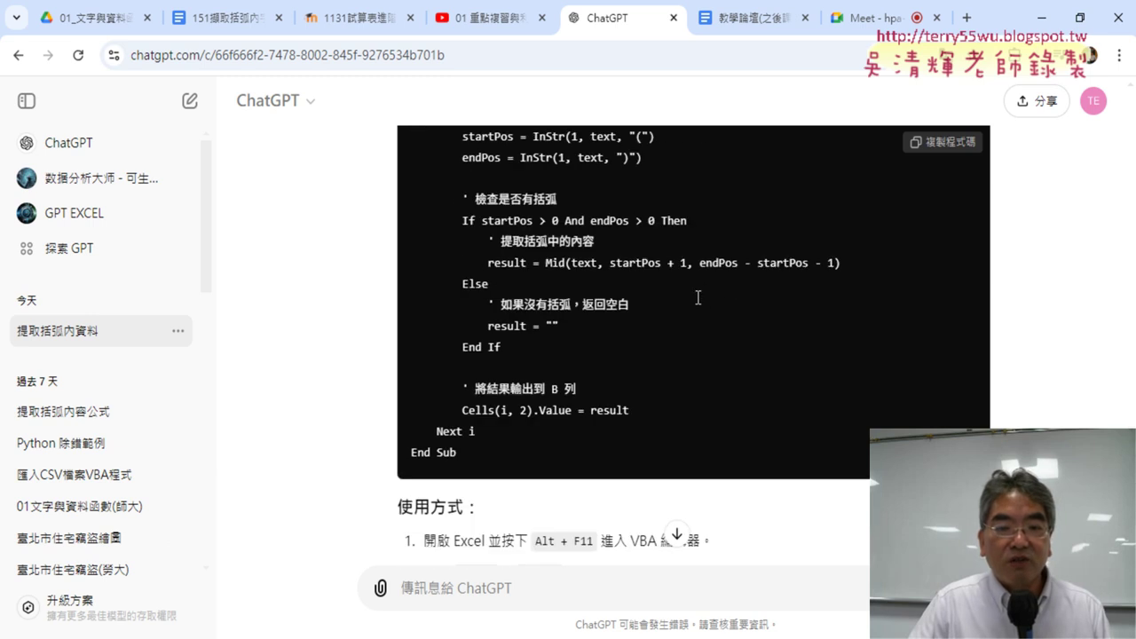
pyautogui.scroll(-3, 692, 315)
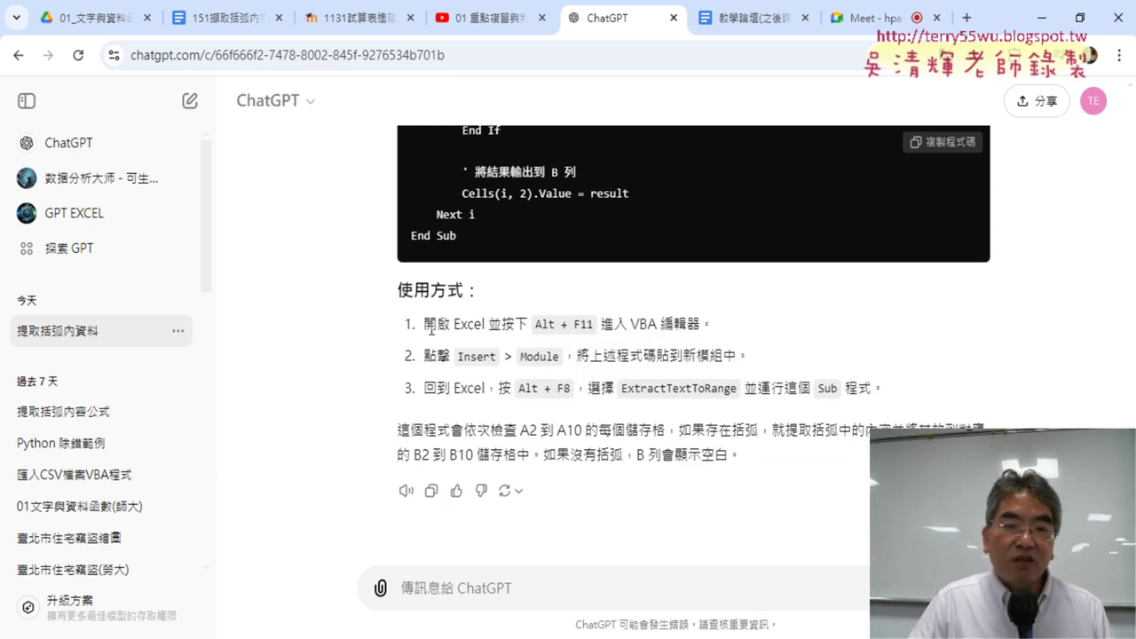
pyautogui.moveTo(431, 326); pyautogui.dragTo(715, 324)
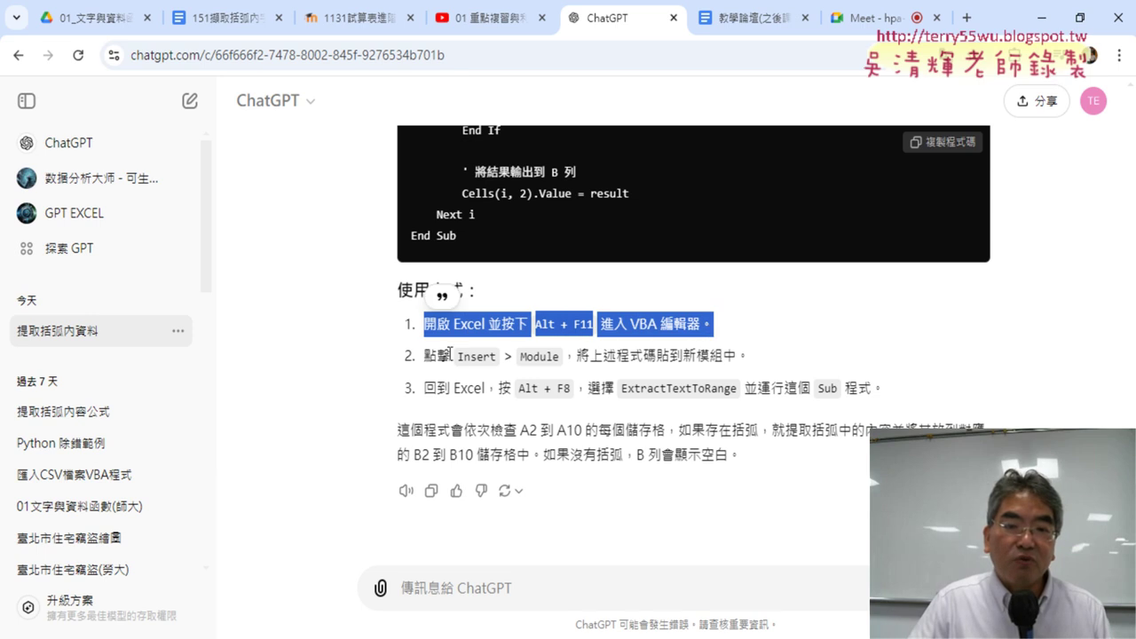
pyautogui.moveTo(427, 355); pyautogui.dragTo(743, 355)
pyautogui.click(633, 359)
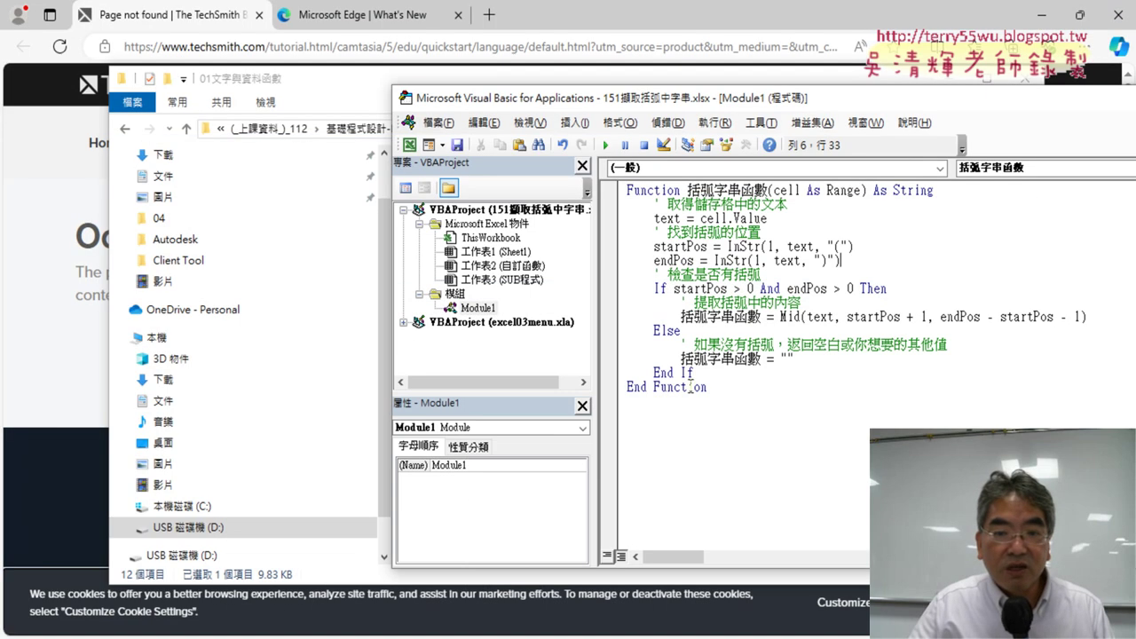
# Paste the copied ExtractTextToRange Sub on the line after End Function in Module1
pyautogui.click(681, 421)
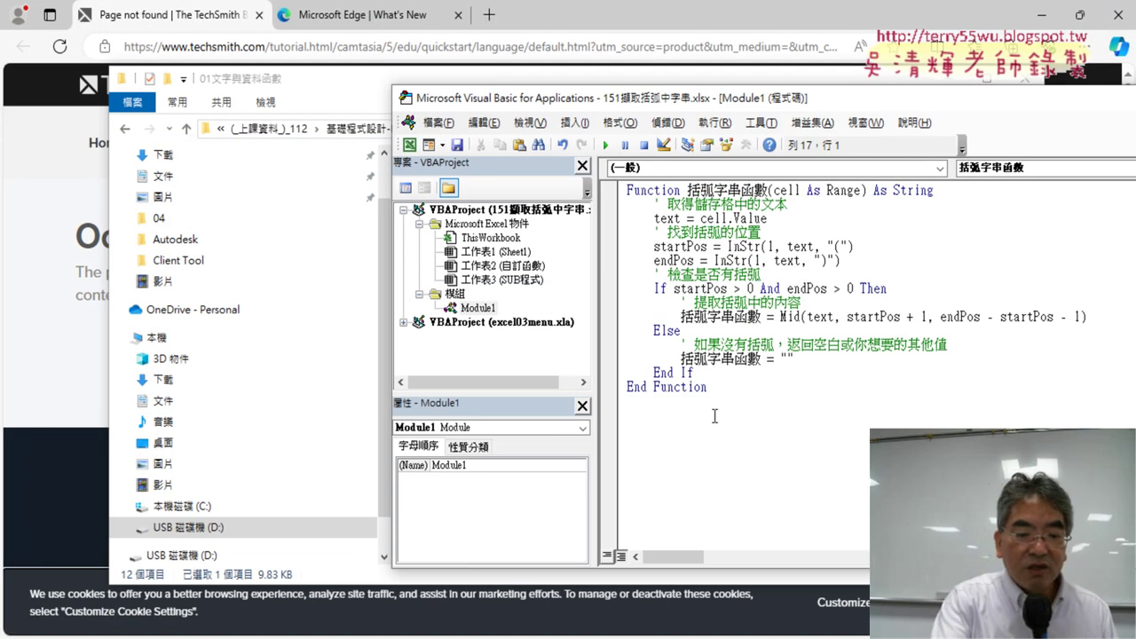
pyautogui.hotkey('ctrl', 'v')
pyautogui.scroll(2, 714, 408)
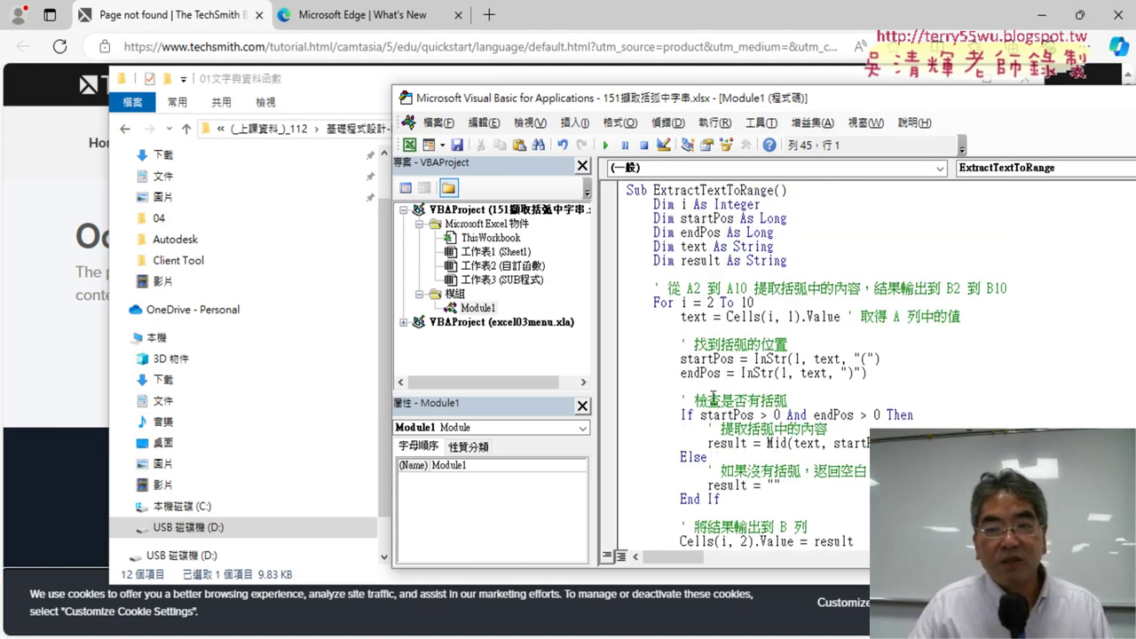
pyautogui.scroll(2, 714, 401)
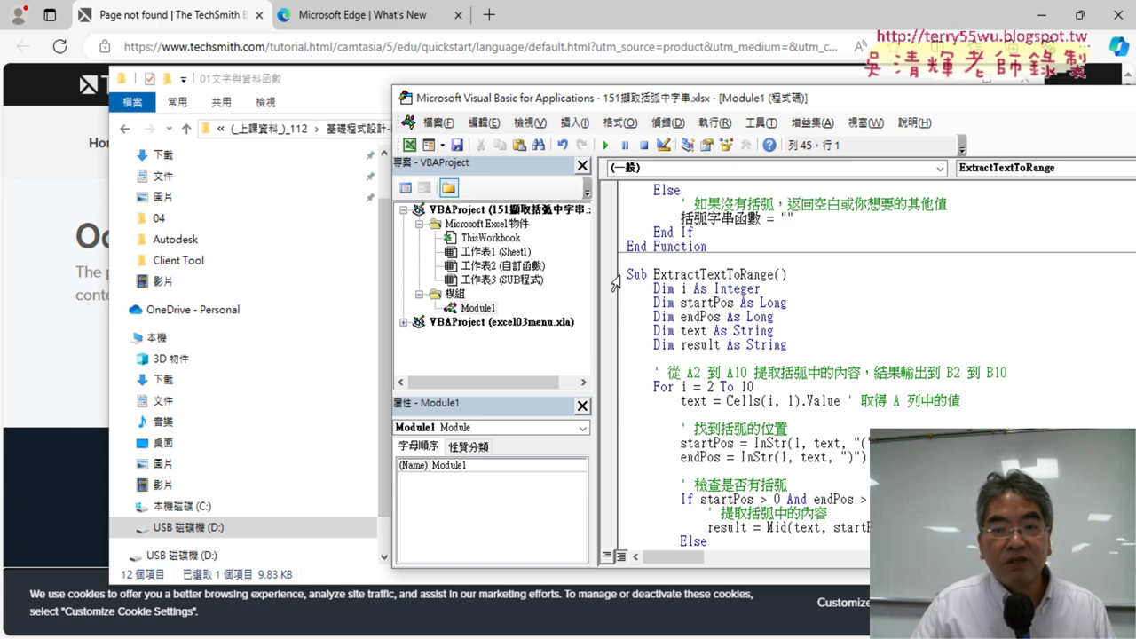
# Check the pasted Sub from its name to End Sub, then minimize Edge and PowerPoint
pyautogui.moveTo(628, 277); pyautogui.dragTo(775, 276)
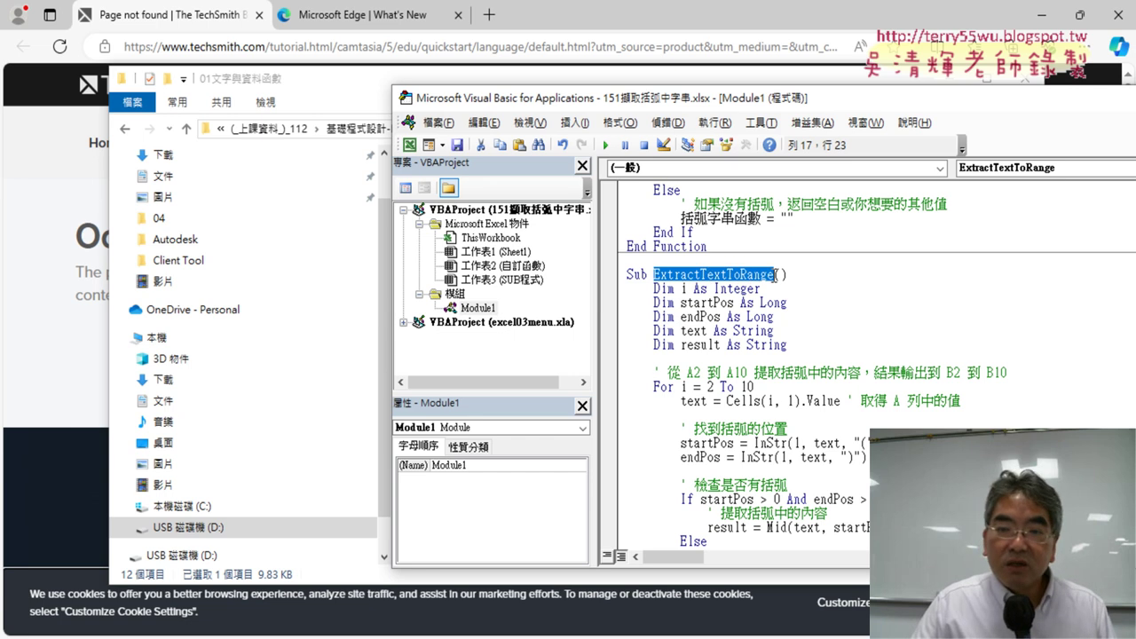
pyautogui.scroll(-3, 775, 274)
pyautogui.scroll(-1, 800, 317)
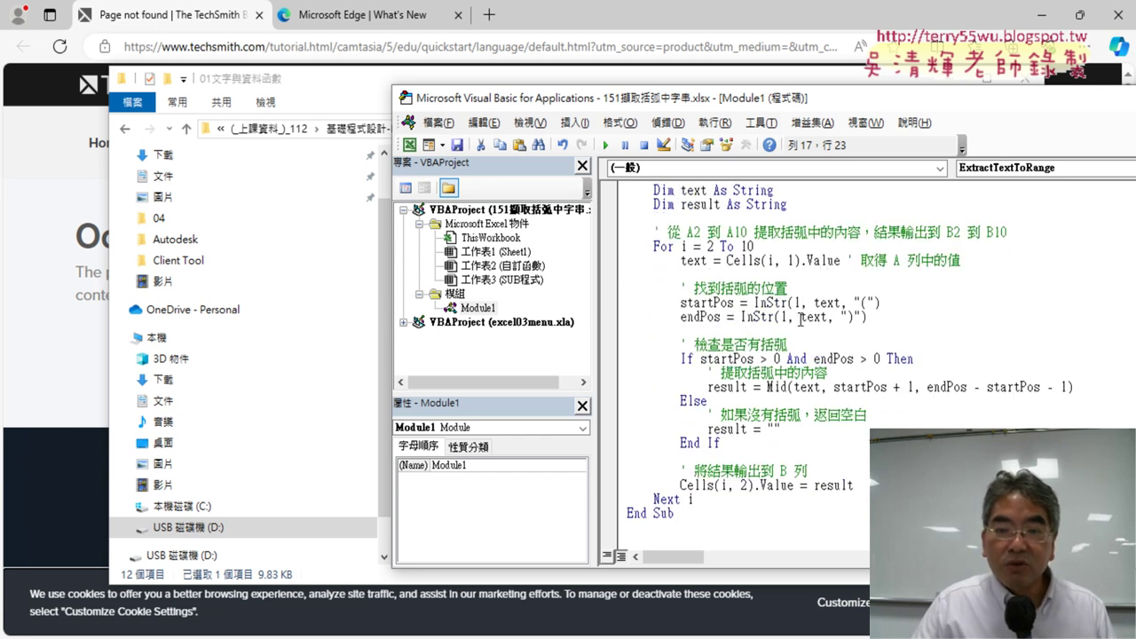
pyautogui.moveTo(692, 517); pyautogui.dragTo(623, 515)
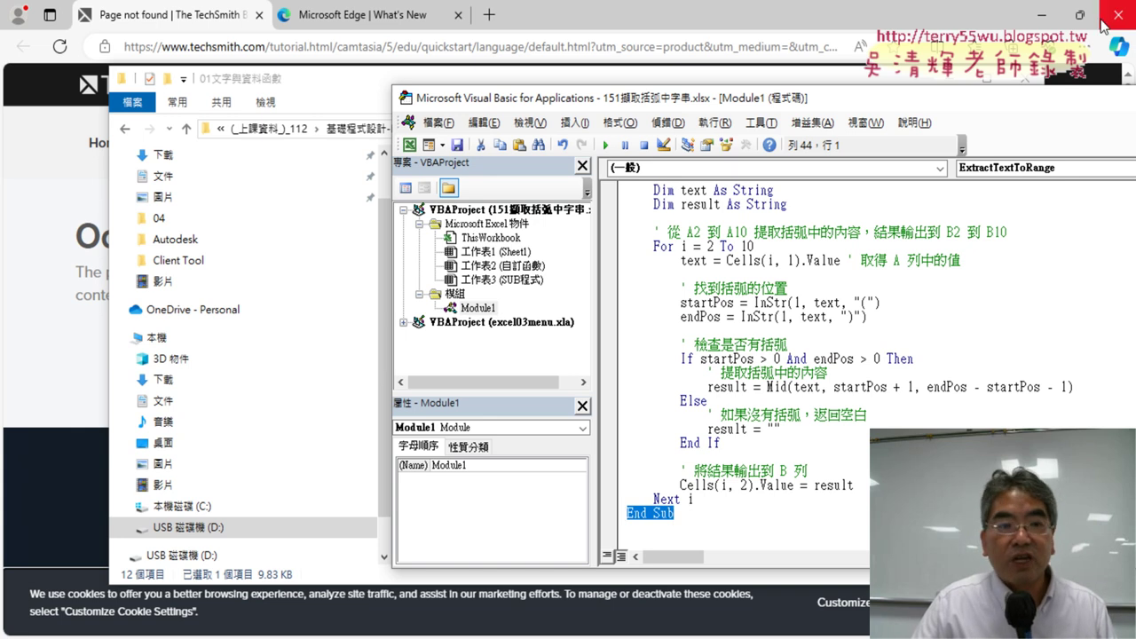
pyautogui.click(1042, 16)
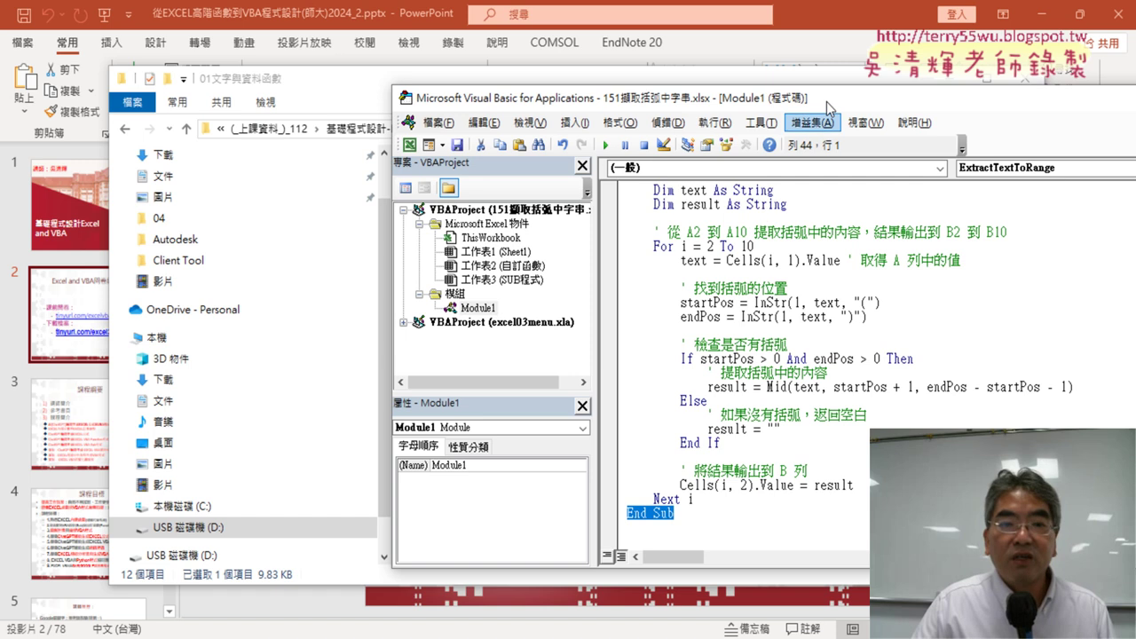
pyautogui.click(1032, 17)
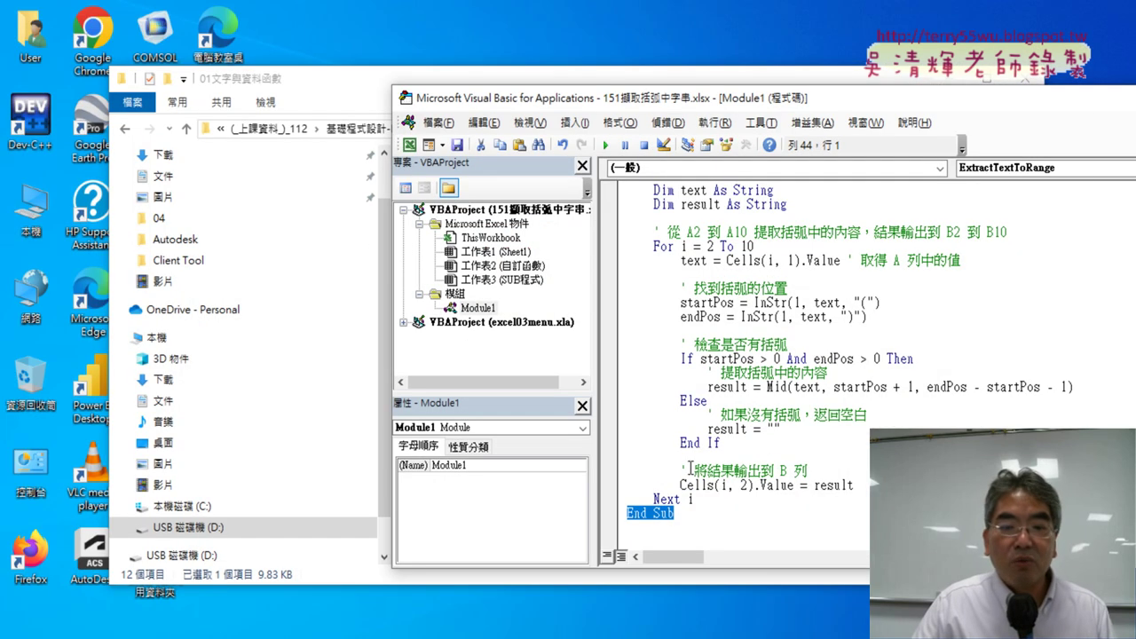
# Place the VBA editor over Excel and run ExtractTextToRange to fill column B with bracket notes
pyautogui.moveTo(630, 629)
pyautogui.click(495, 599)
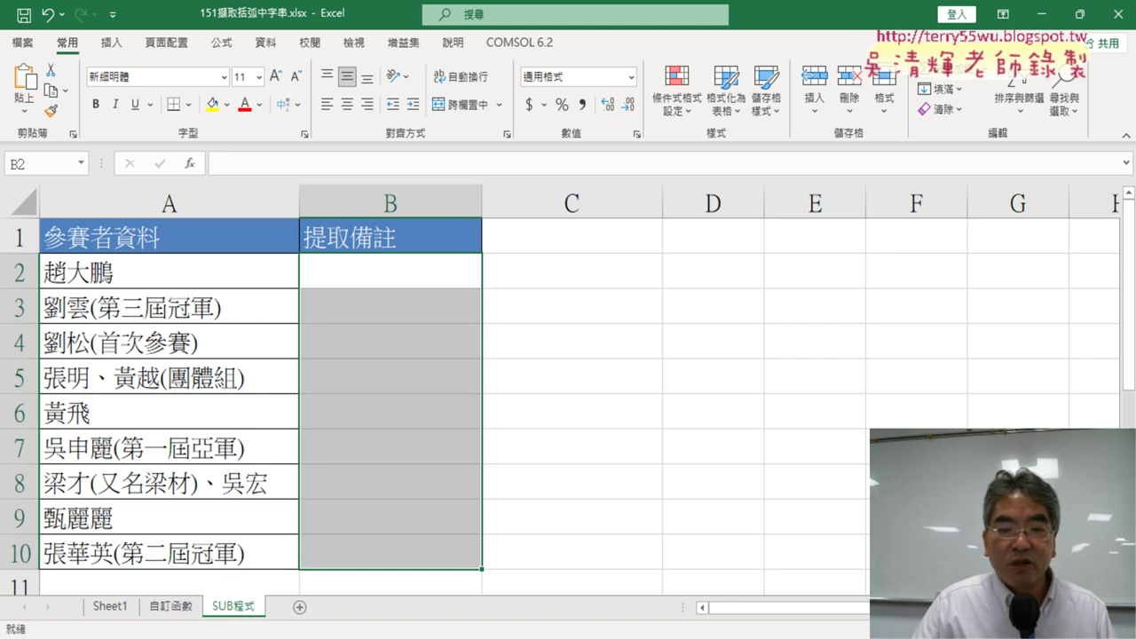
pyautogui.moveTo(630, 632)
pyautogui.click(657, 575)
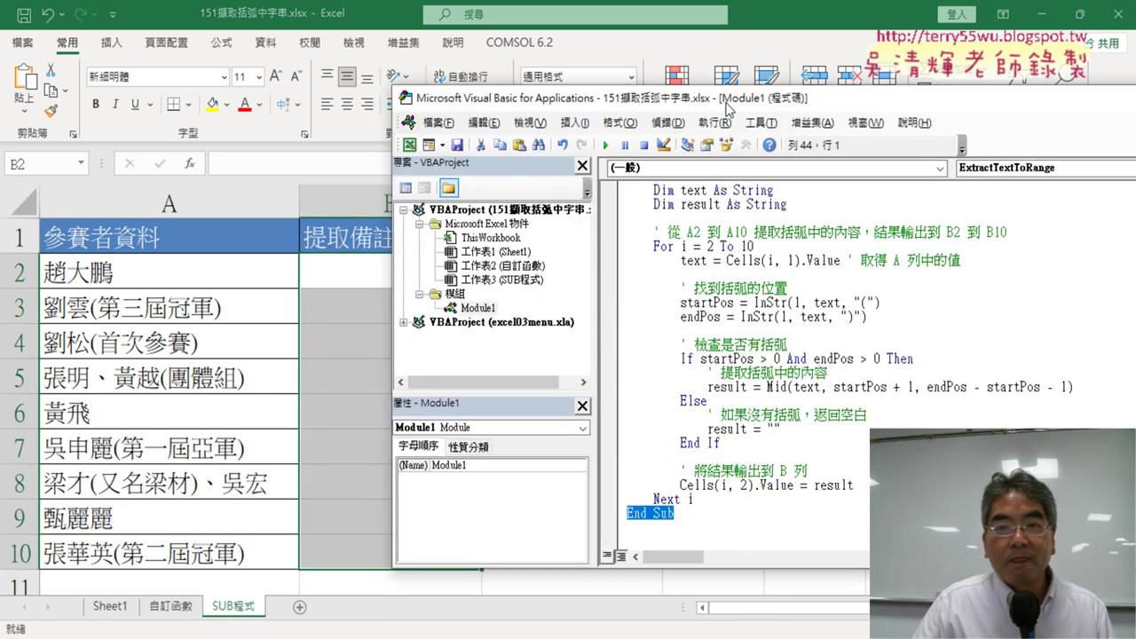
pyautogui.moveTo(725, 106); pyautogui.dragTo(845, 102)
pyautogui.scroll(4, 887, 355)
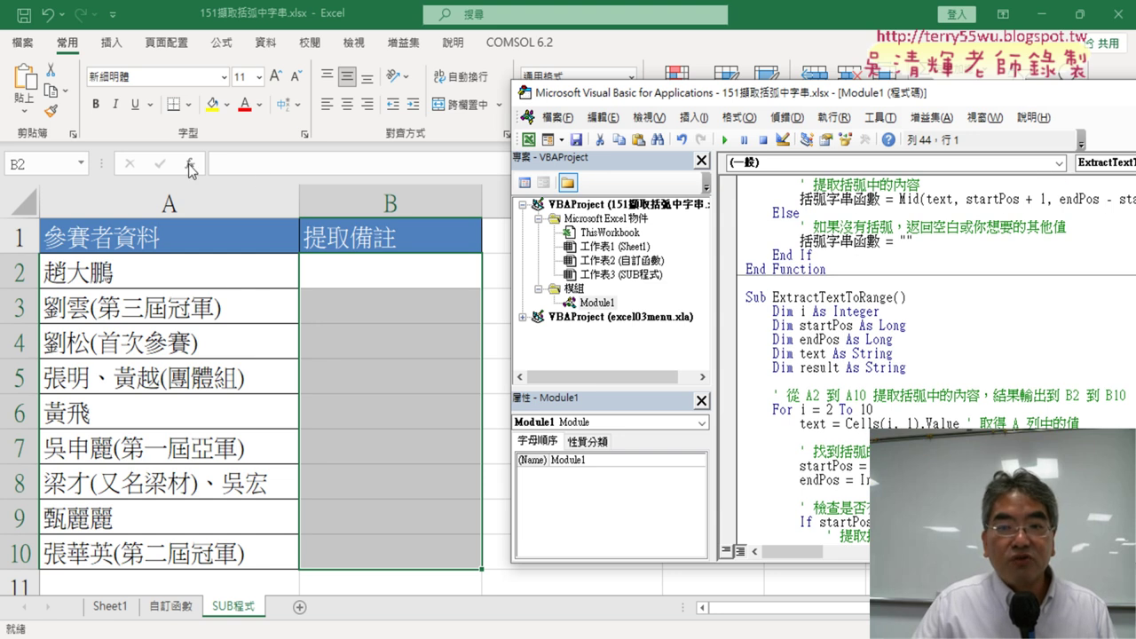
pyautogui.click(815, 328)
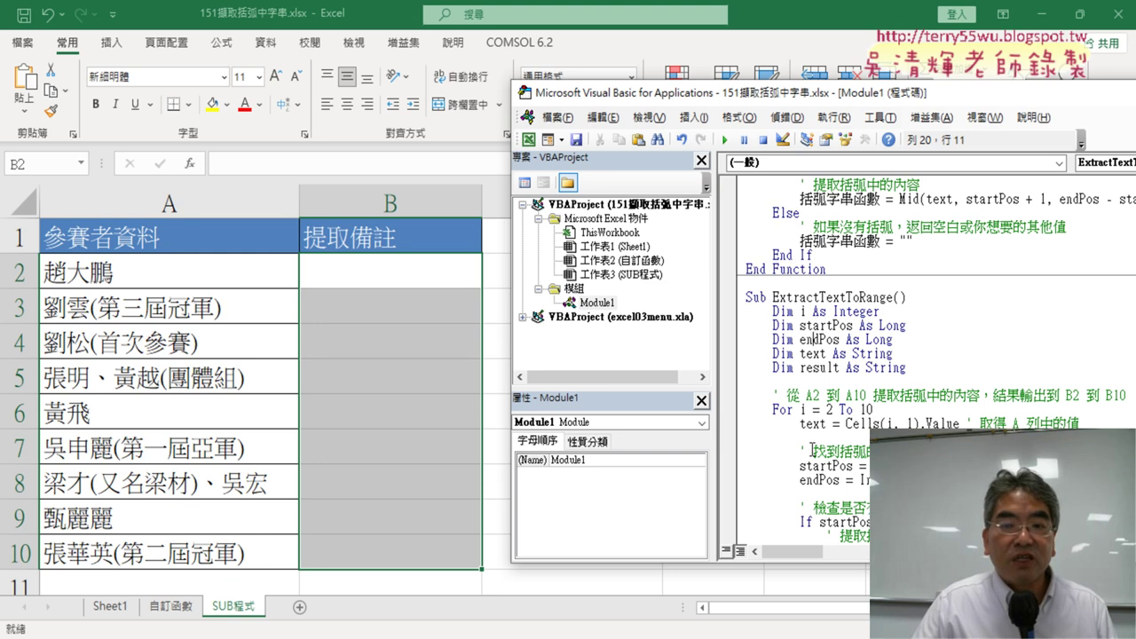
pyautogui.click(773, 326)
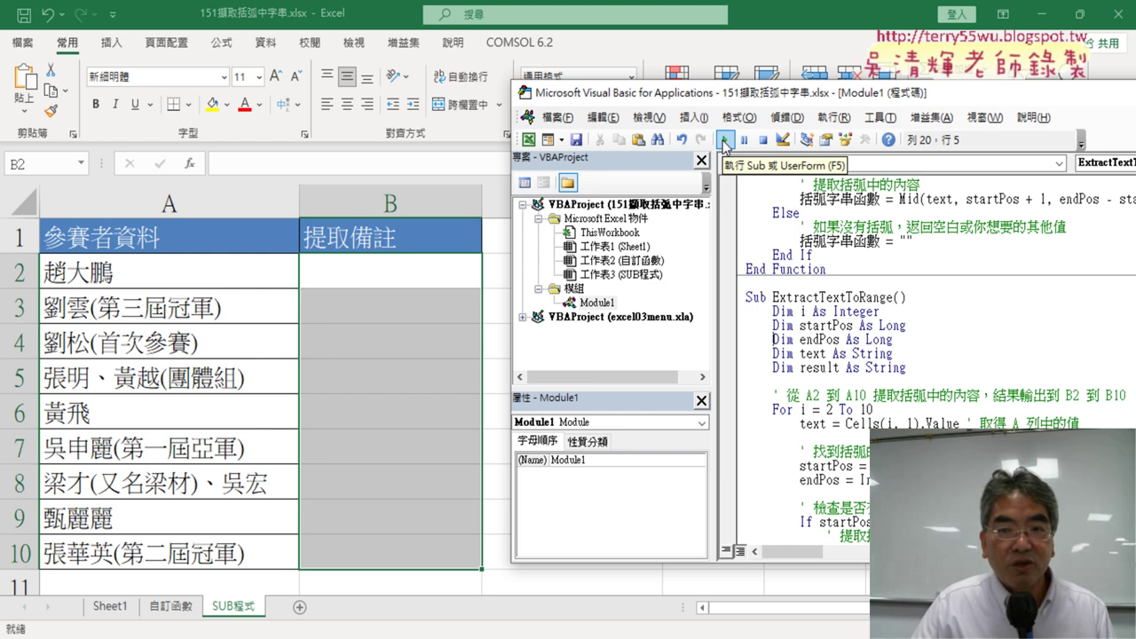
pyautogui.click(724, 140)
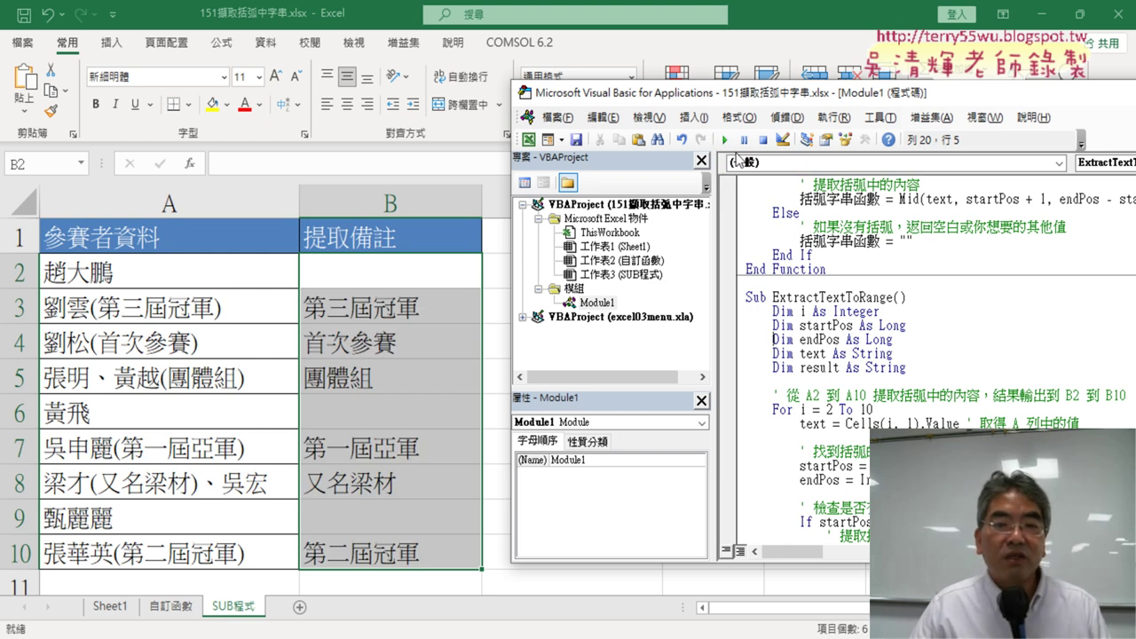
pyautogui.scroll(-1, 776, 263)
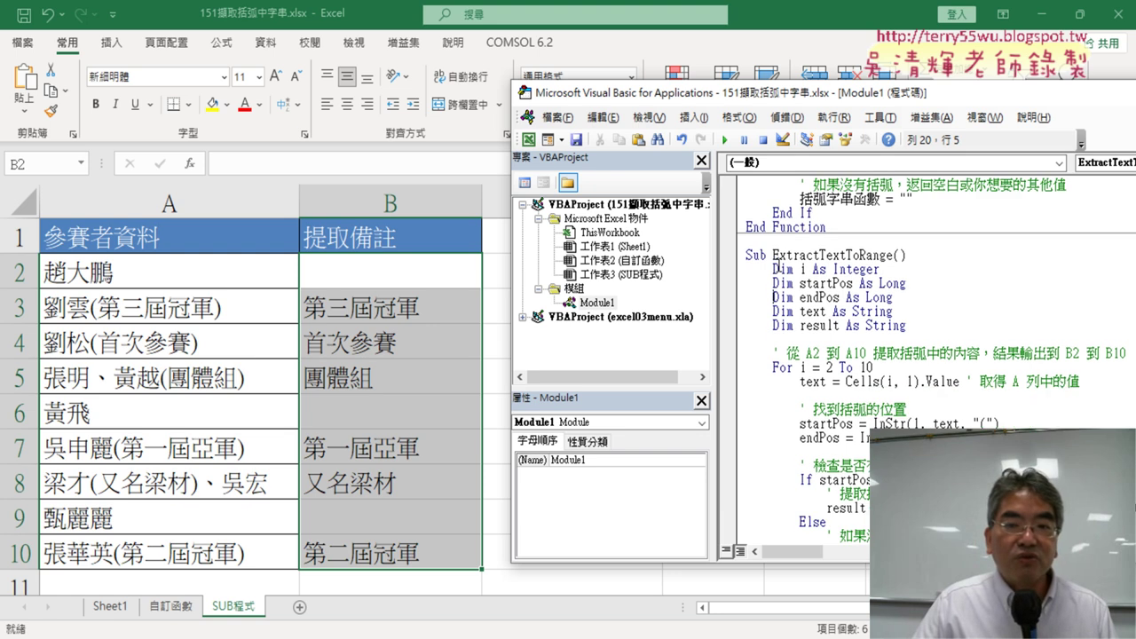
pyautogui.scroll(-3, 776, 262)
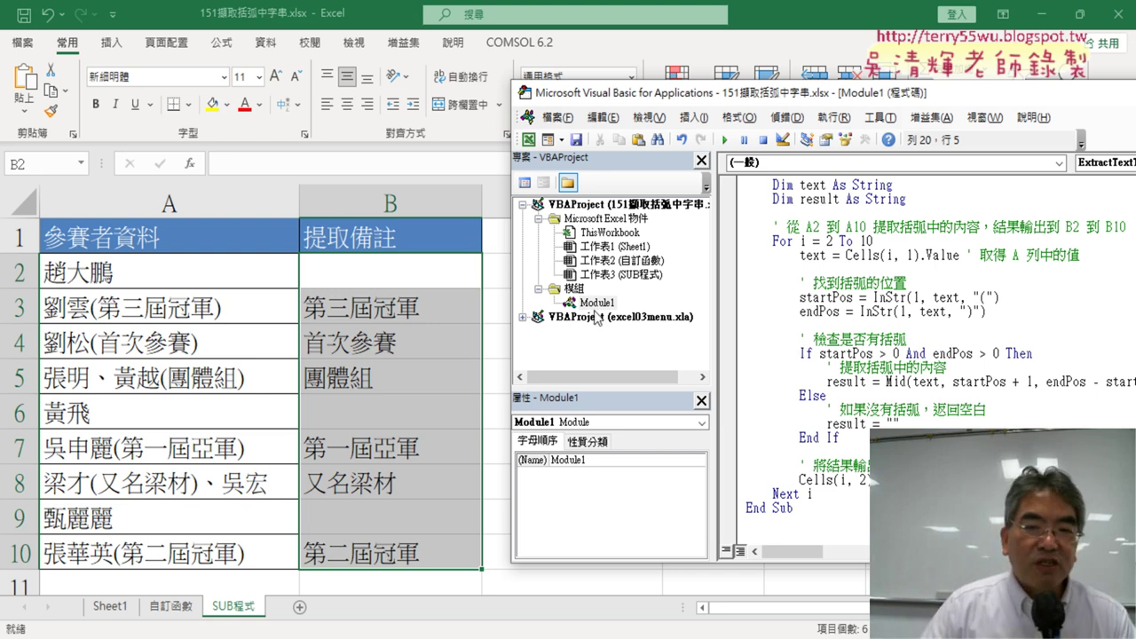
pyautogui.moveTo(814, 95); pyautogui.dragTo(762, 78)
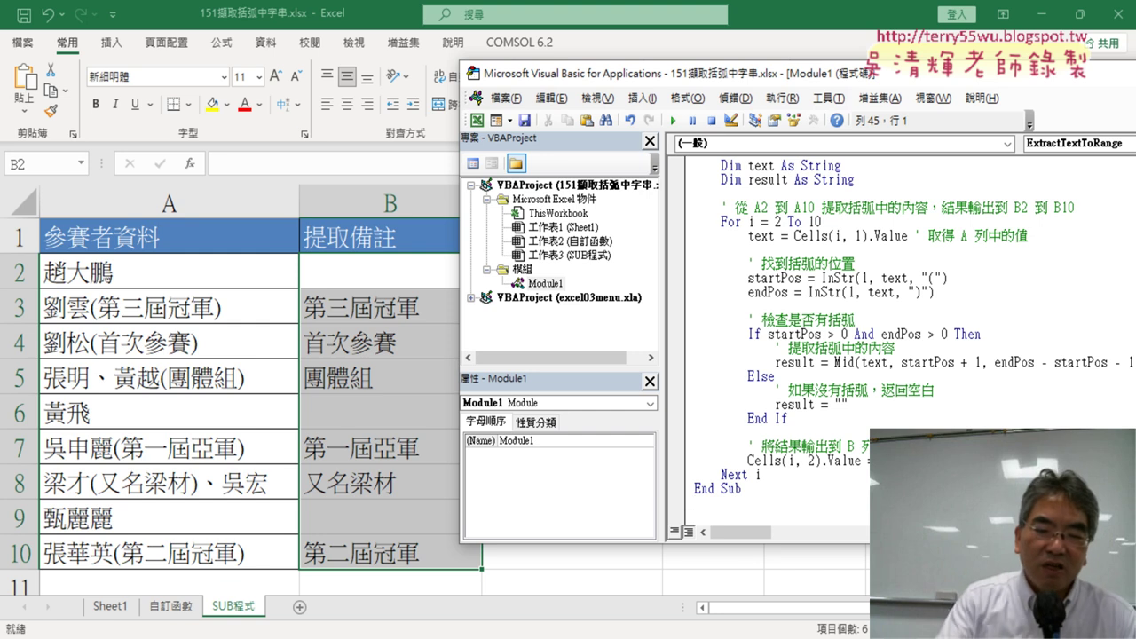
# Type the Sub 清除 procedure header below ExtractTextToRange
pyautogui.write('ㄙ')
pyautogui.press('shift')
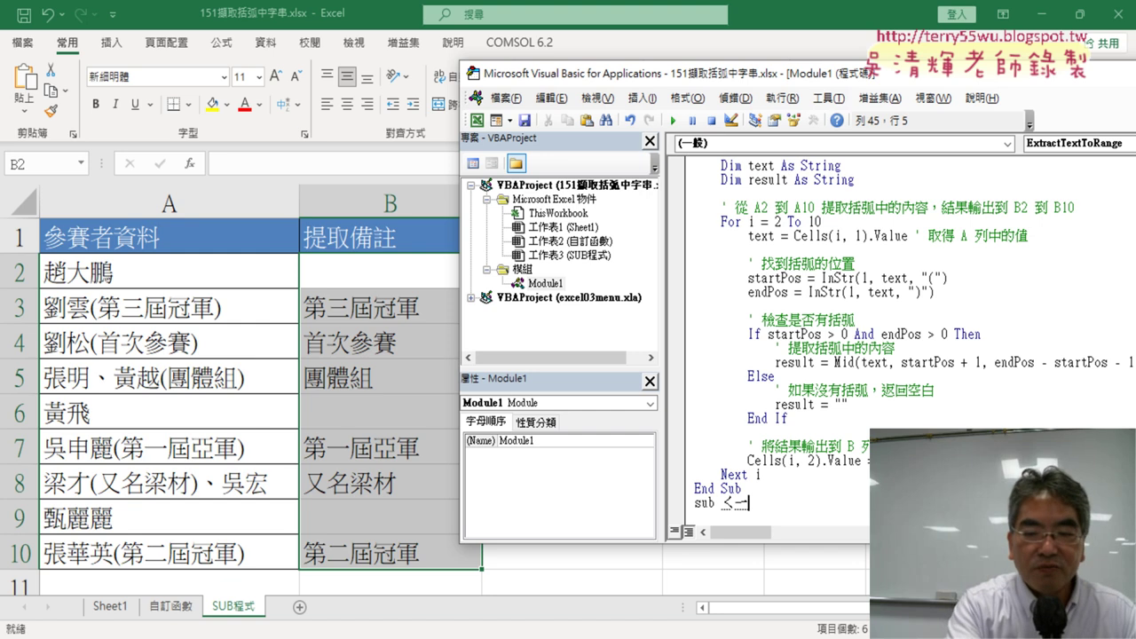
pyautogui.write('ㄥ')
pyautogui.press('space')
pyautogui.write('ㄔㄨ')
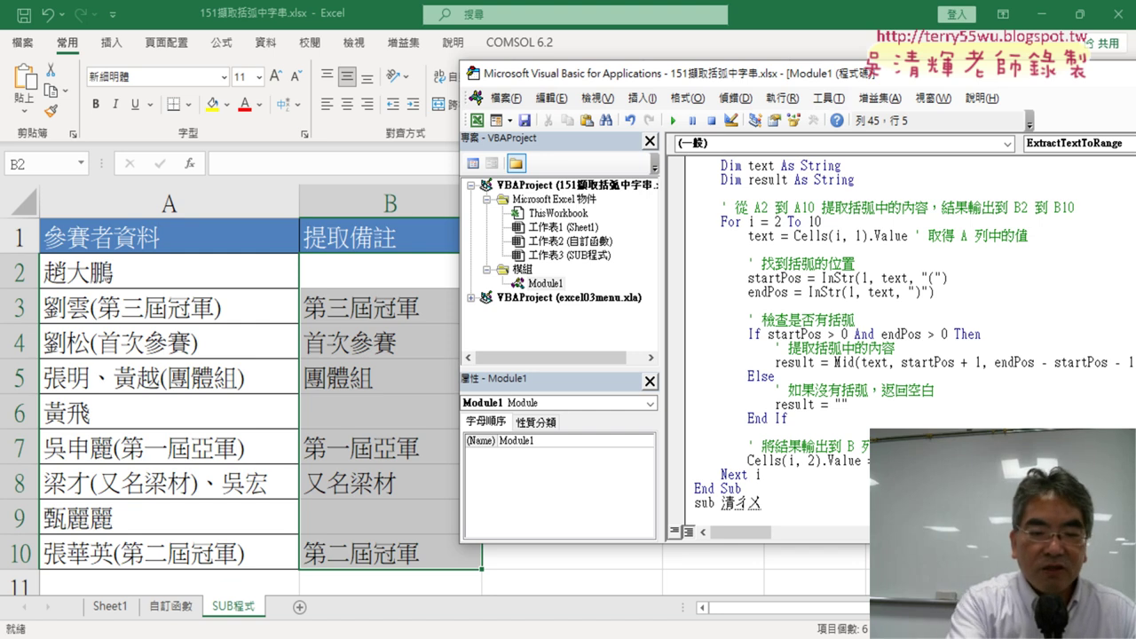
pyautogui.write('ˊ')
pyautogui.press('Return')
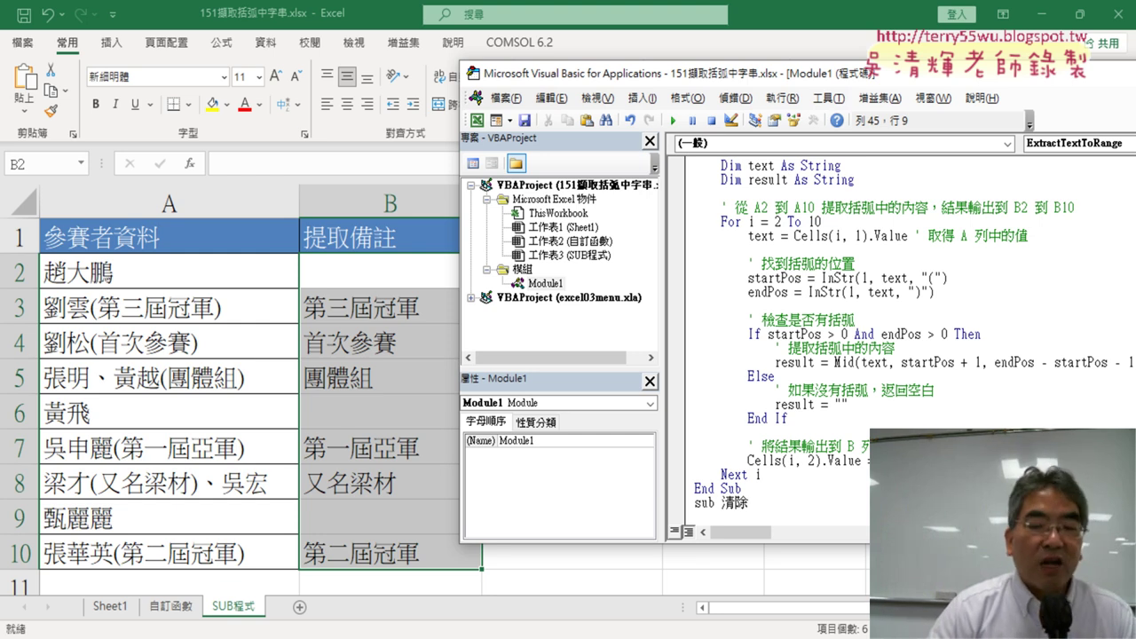
pyautogui.press('Return')
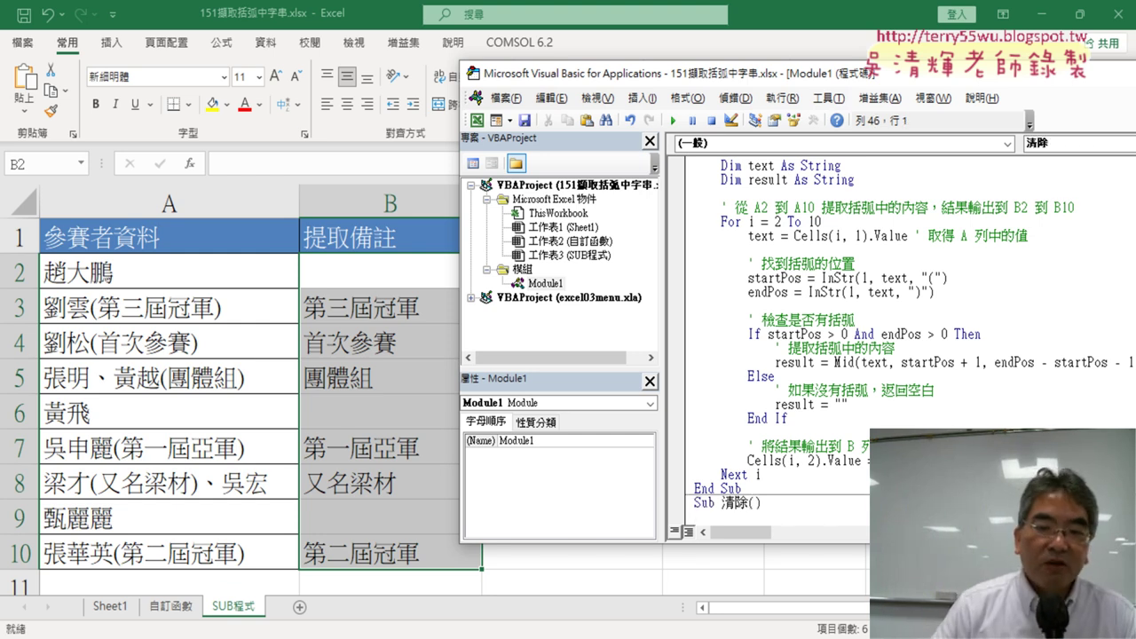
# Enter the statement Range("B2:B10") = "" as the body of 清除
pyautogui.scroll(-1, 822, 402)
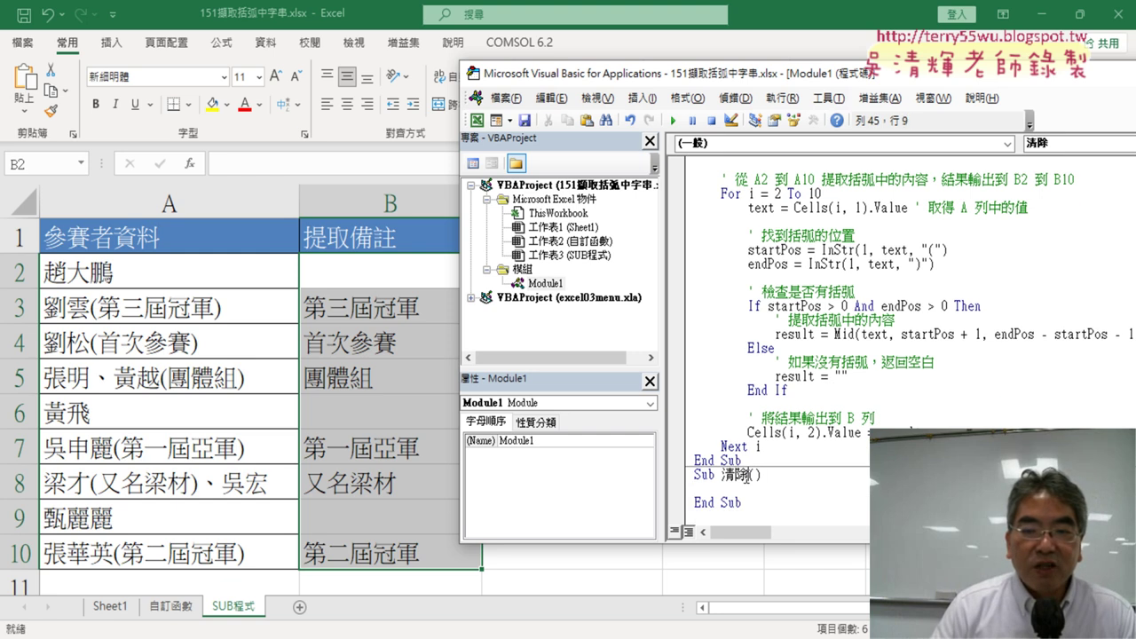
pyautogui.moveTo(747, 476); pyautogui.dragTo(766, 506)
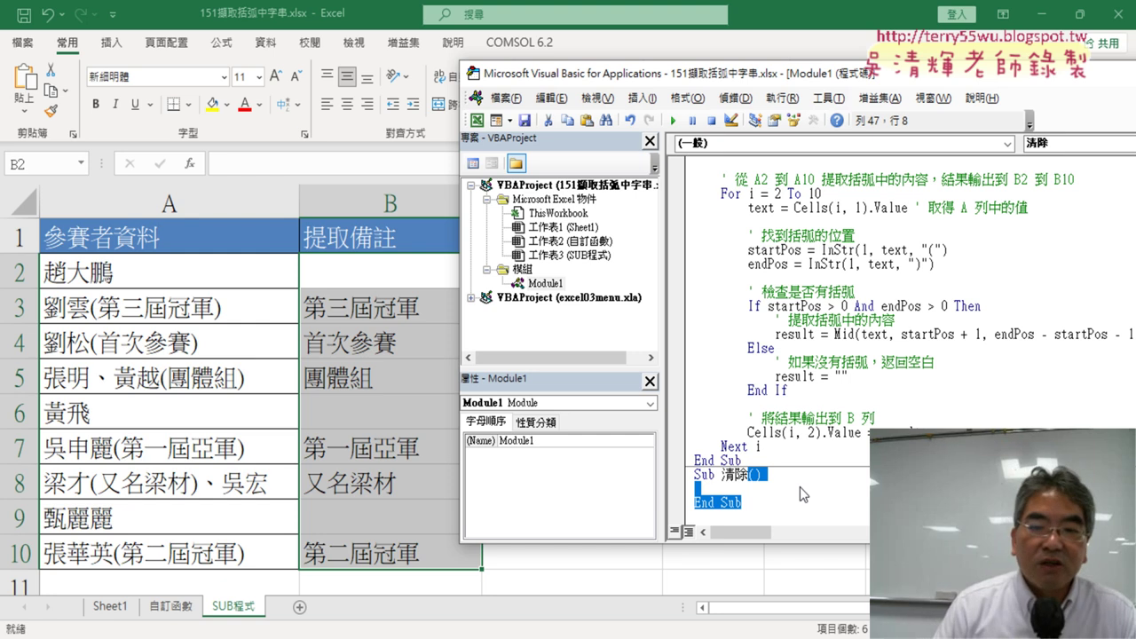
pyautogui.click(761, 491)
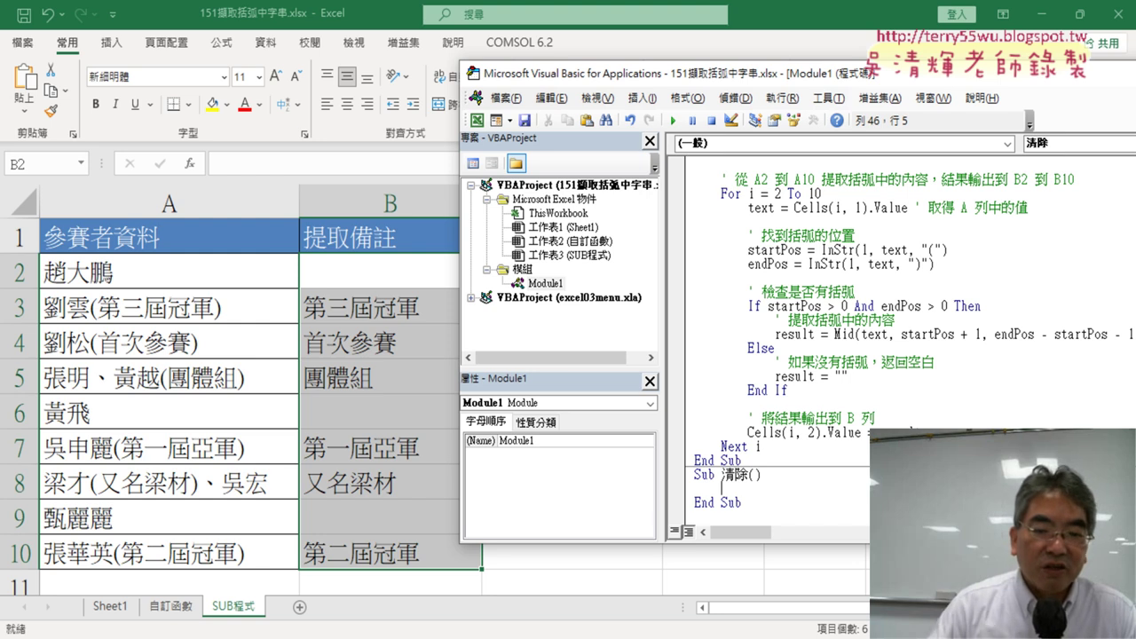
pyautogui.write('さ')
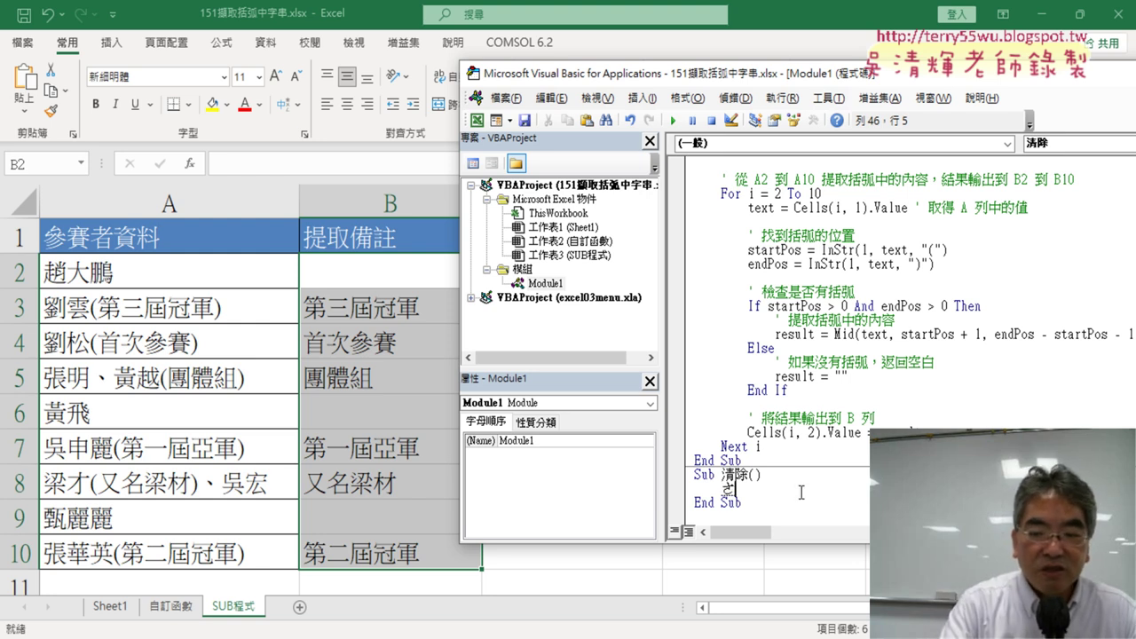
pyautogui.press('BackSpace')
pyautogui.write('range')
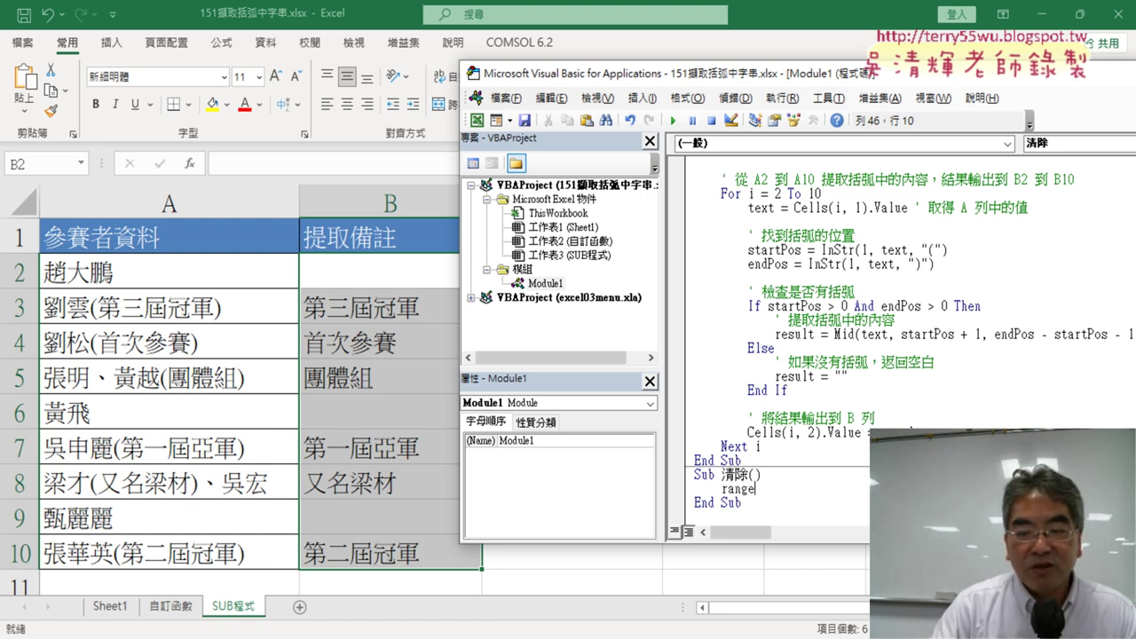
pyautogui.write('("')
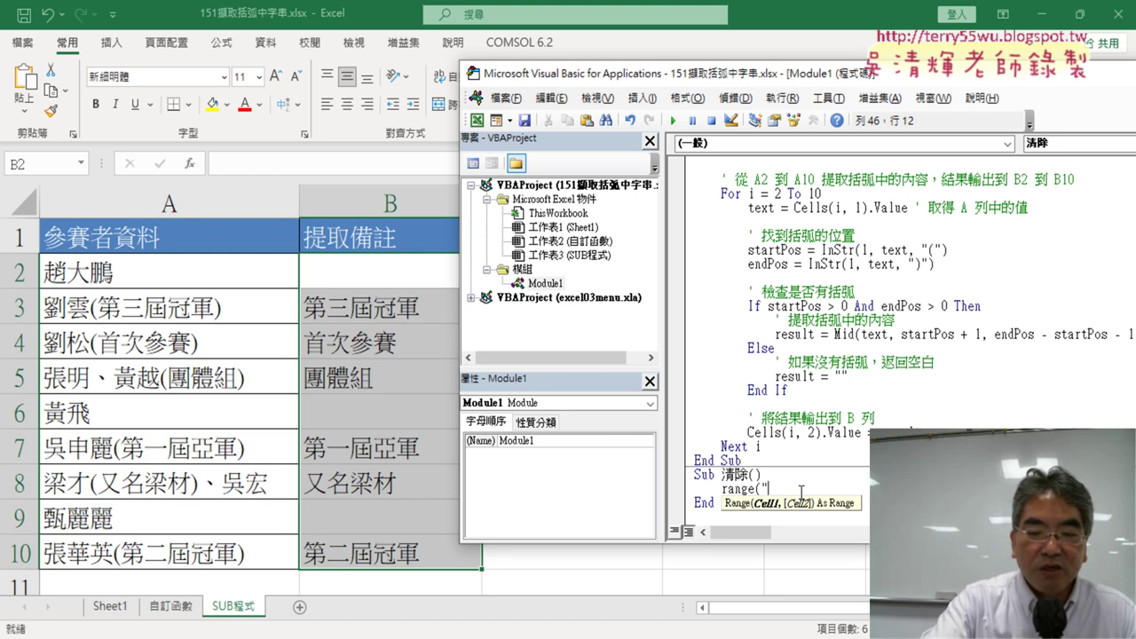
pyautogui.write('B2:')
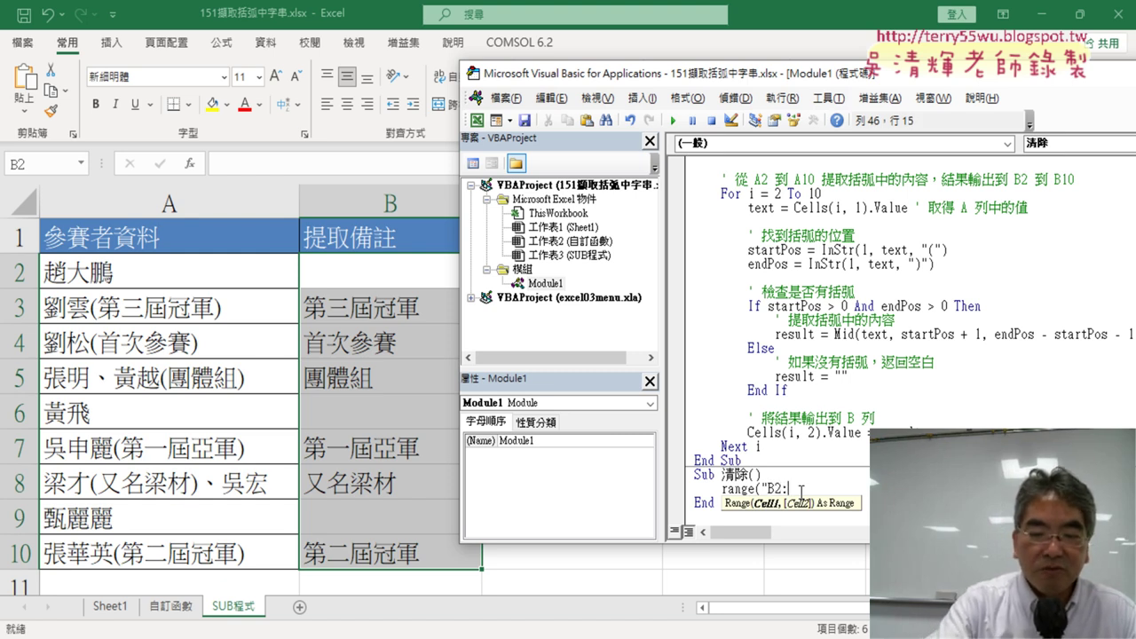
pyautogui.write('B10')
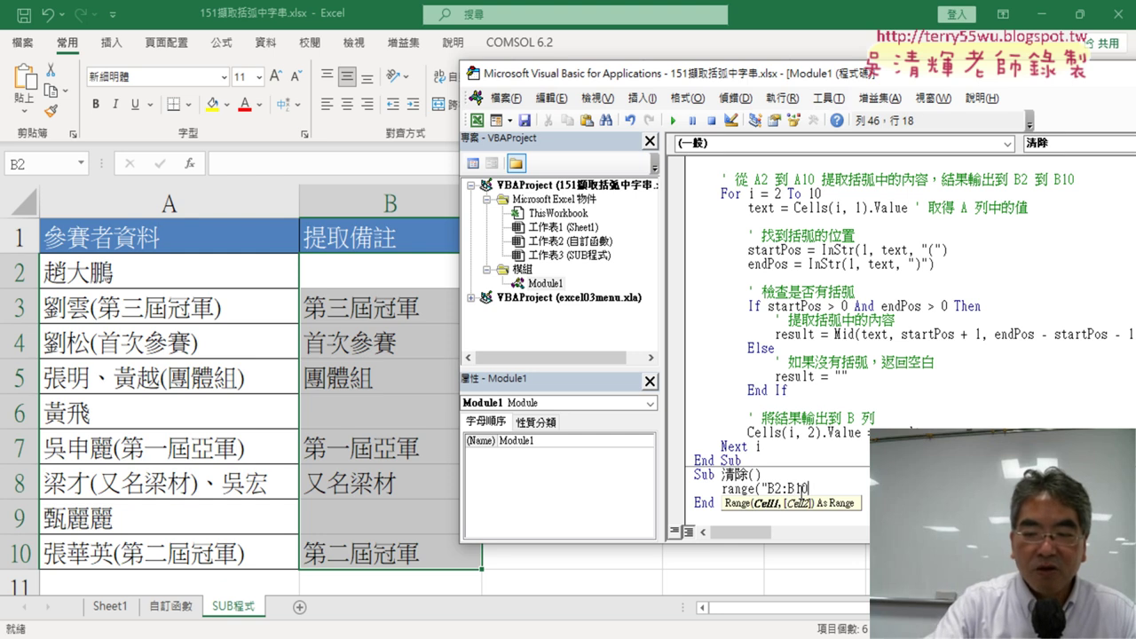
pyautogui.write('")')
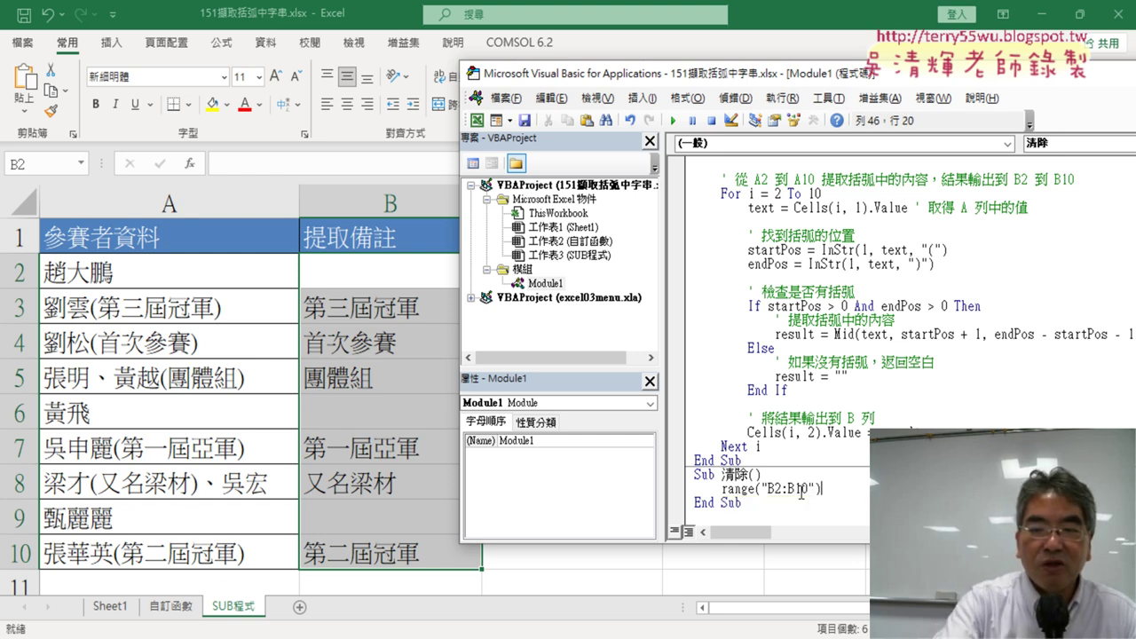
pyautogui.write('=')
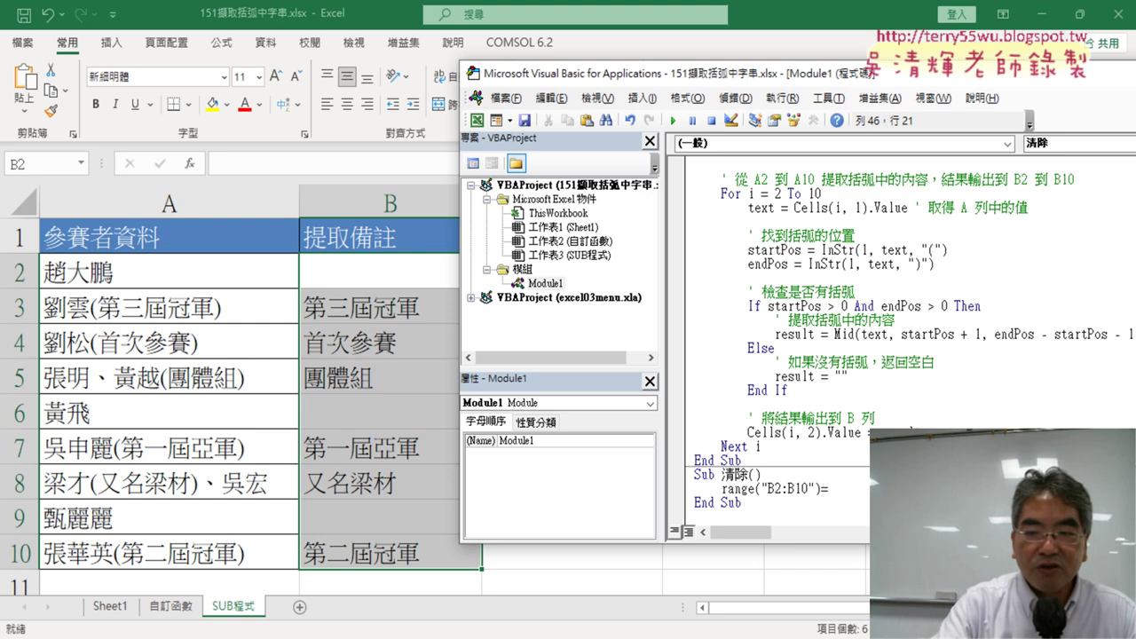
pyautogui.click(761, 446)
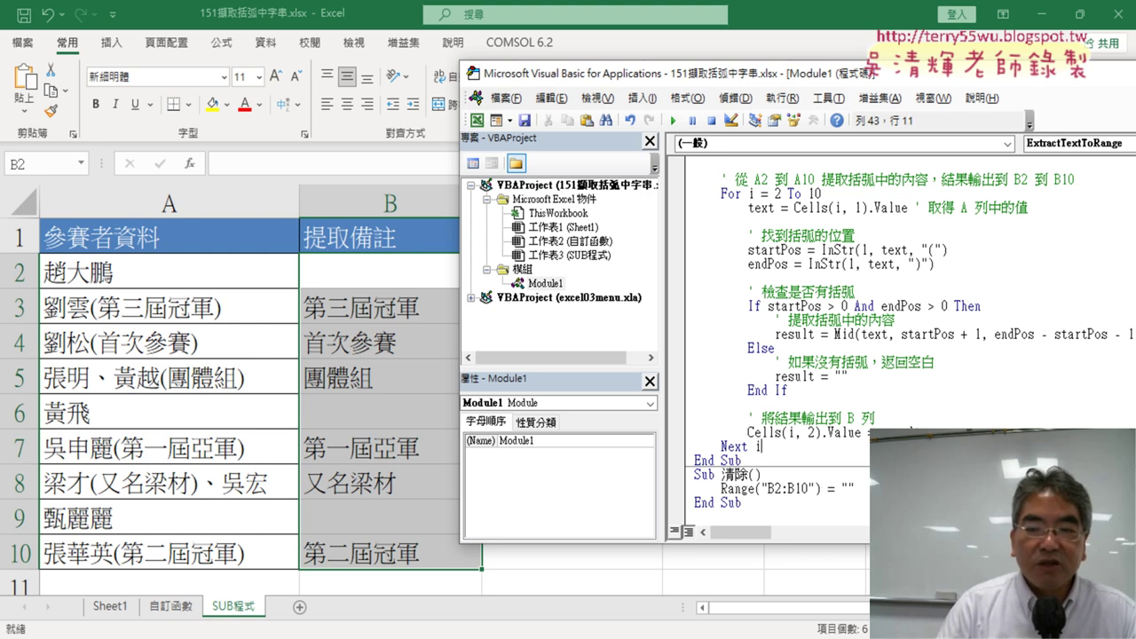
pyautogui.moveTo(867, 486); pyautogui.dragTo(719, 489)
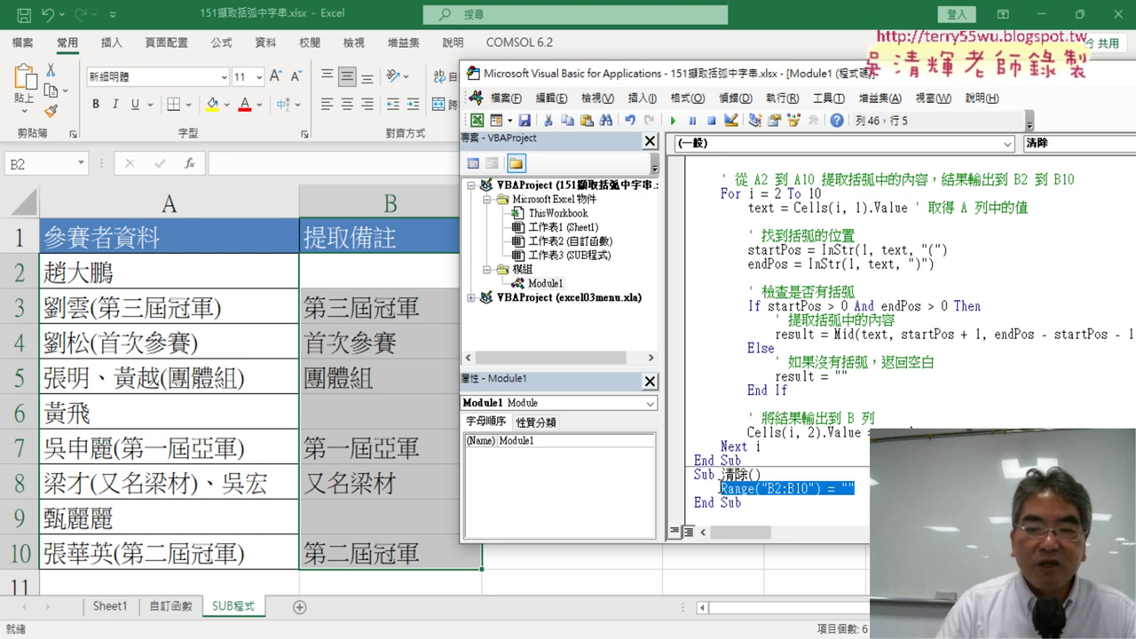
# Run 清除 to empty B2:B10, refill with ExtractTextToRange, then run 清除 again
pyautogui.click(856, 487)
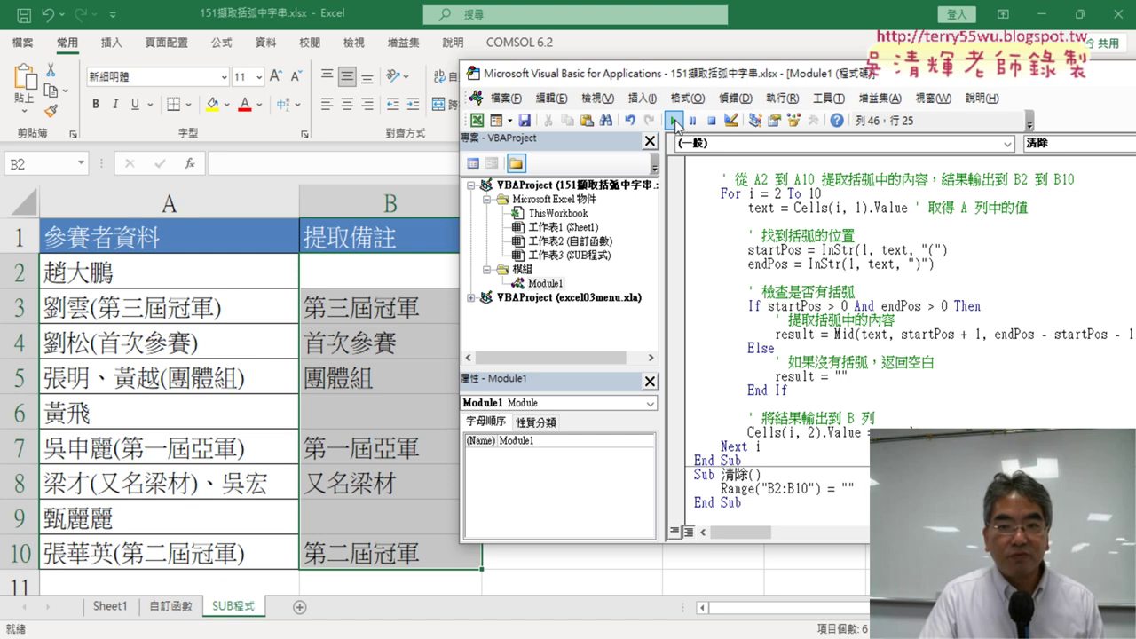
pyautogui.click(676, 122)
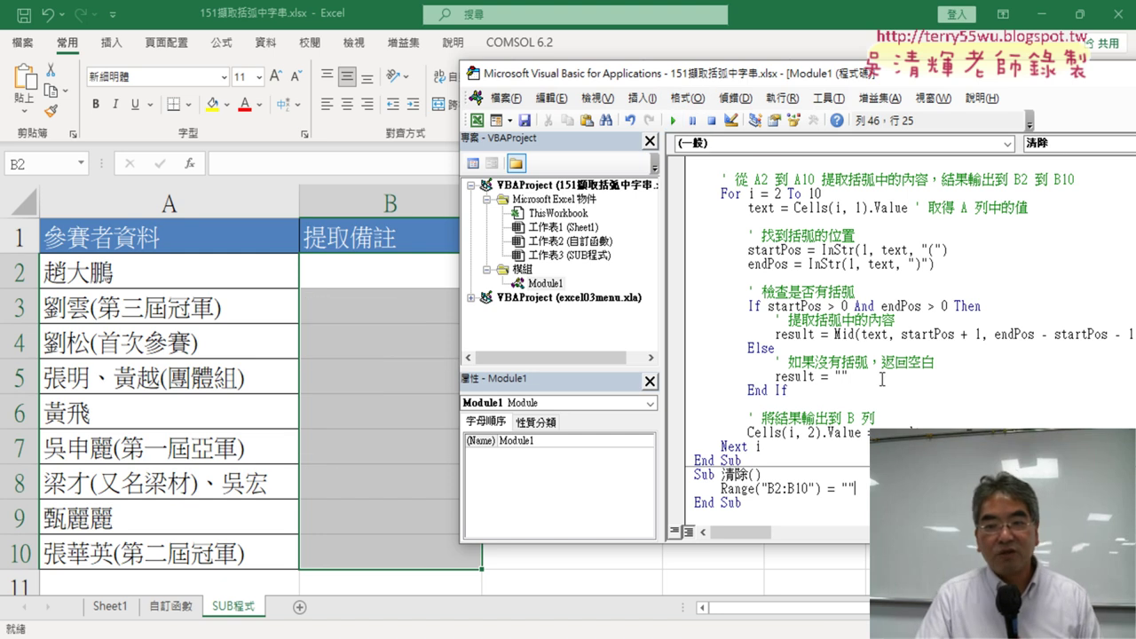
pyautogui.click(862, 333)
pyautogui.click(676, 123)
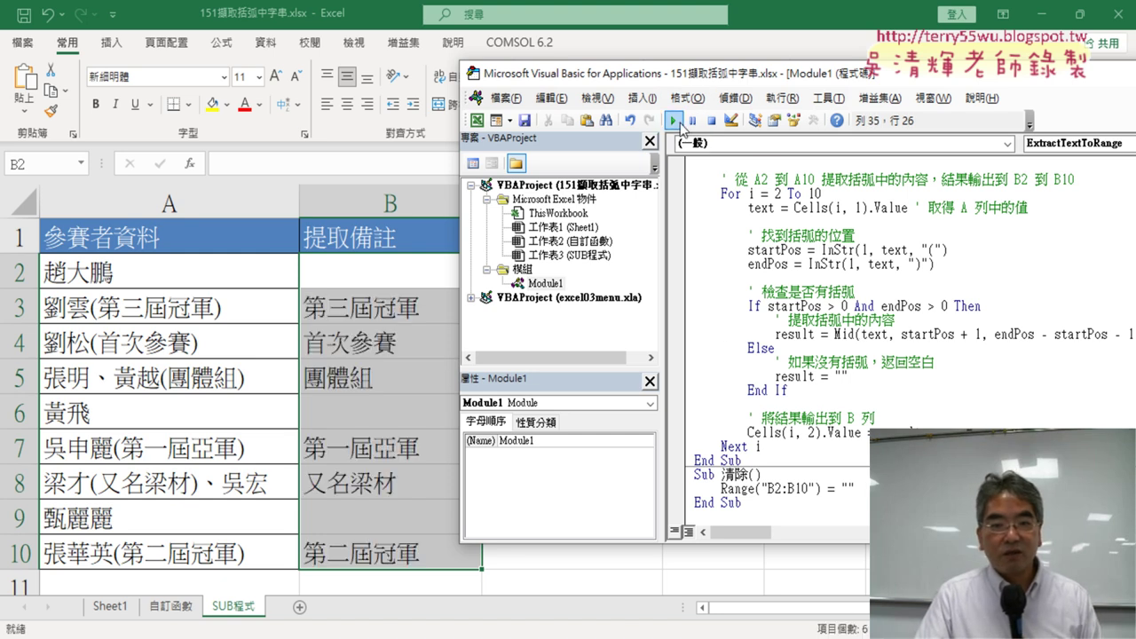
pyautogui.click(807, 489)
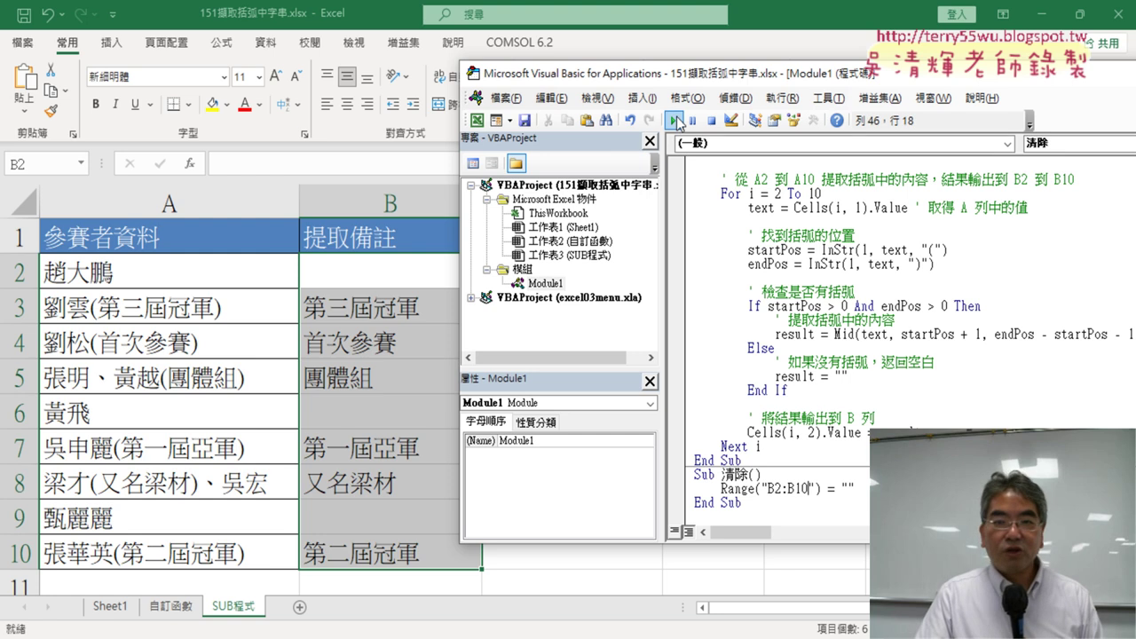
pyautogui.click(676, 122)
pyautogui.moveTo(854, 489); pyautogui.dragTo(696, 489)
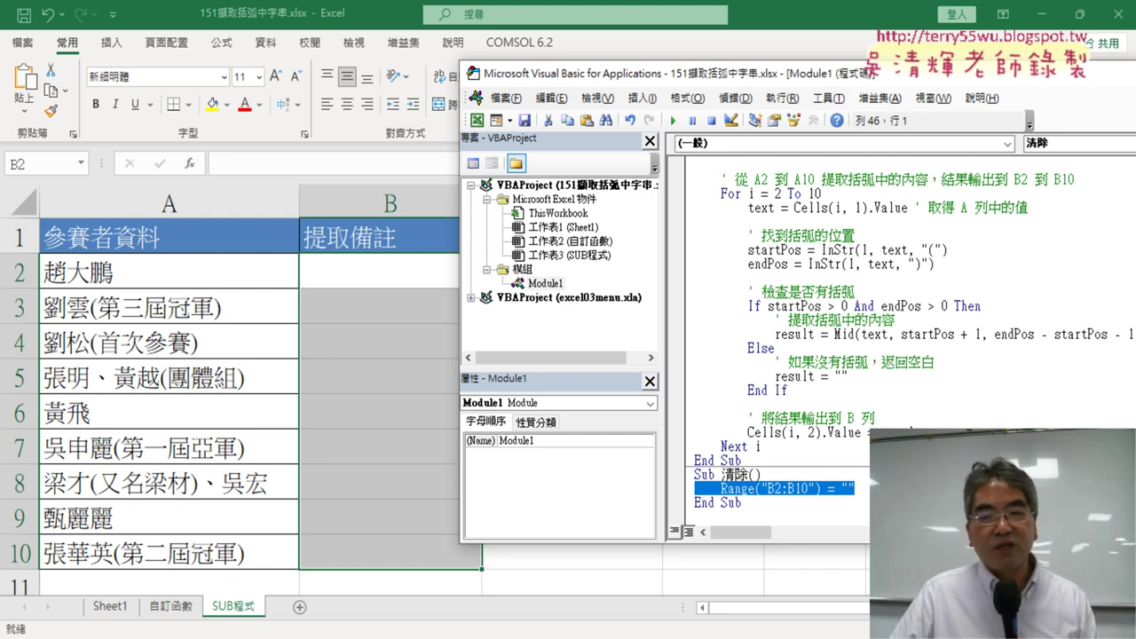
# Replace the = "" assignment in 清除 with .ClearContents, then rerun ExtractTextToRange
pyautogui.moveTo(855, 488)
pyautogui.mouseDown()
pyautogui.moveTo(740, 488)
pyautogui.moveTo(823, 488)
pyautogui.mouseUp()
pyautogui.click(787, 488)
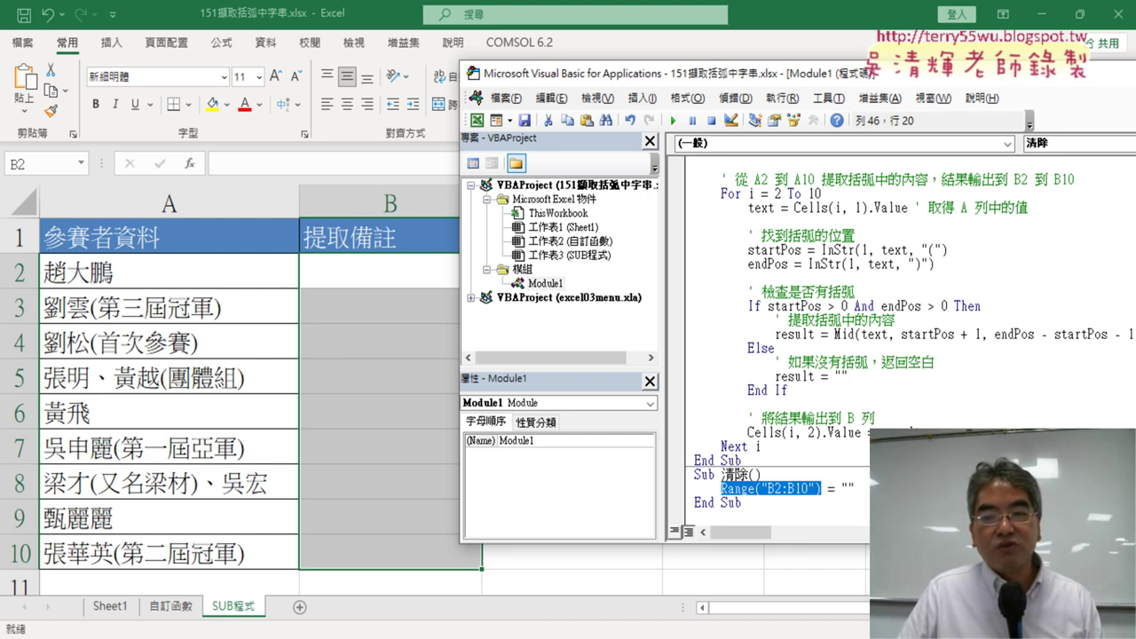
pyautogui.moveTo(855, 488); pyautogui.dragTo(828, 488)
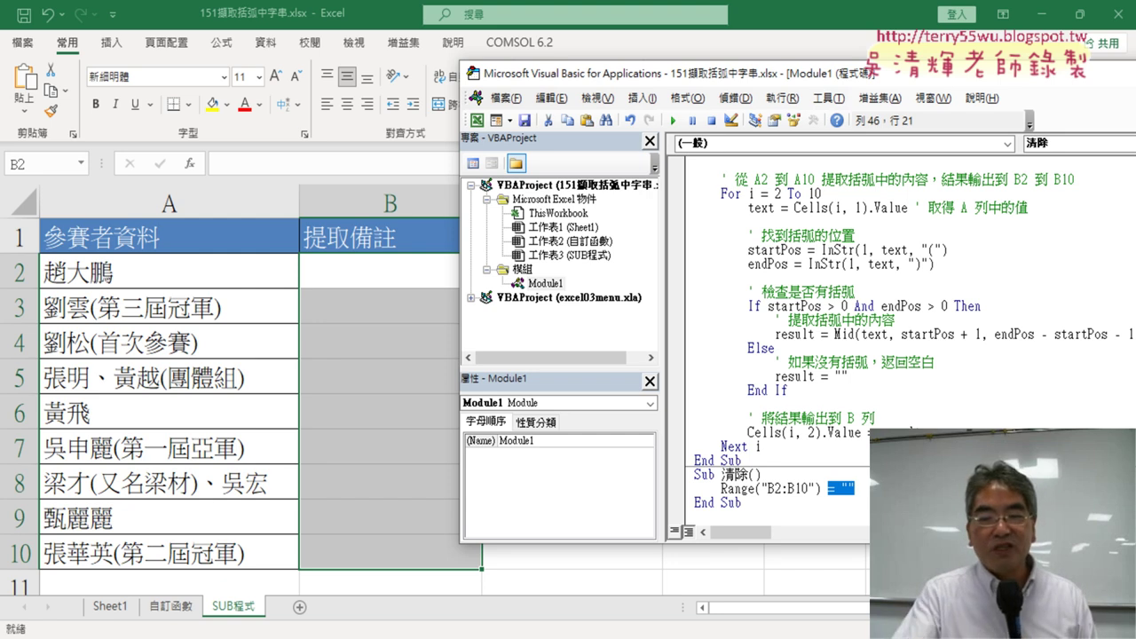
pyautogui.press('Delete')
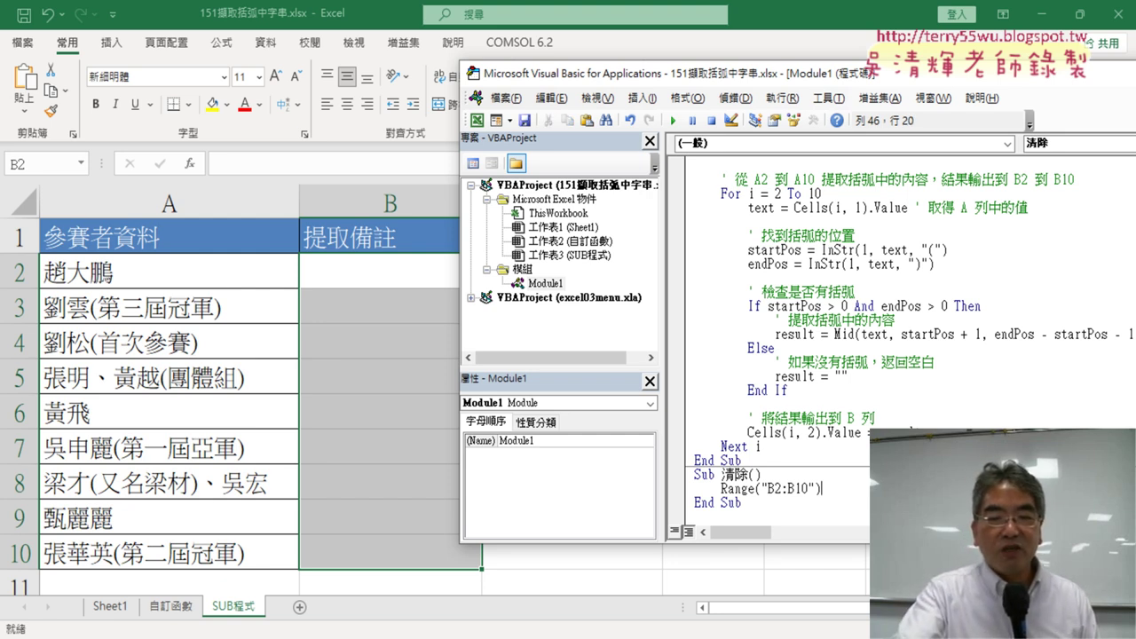
pyautogui.write('.')
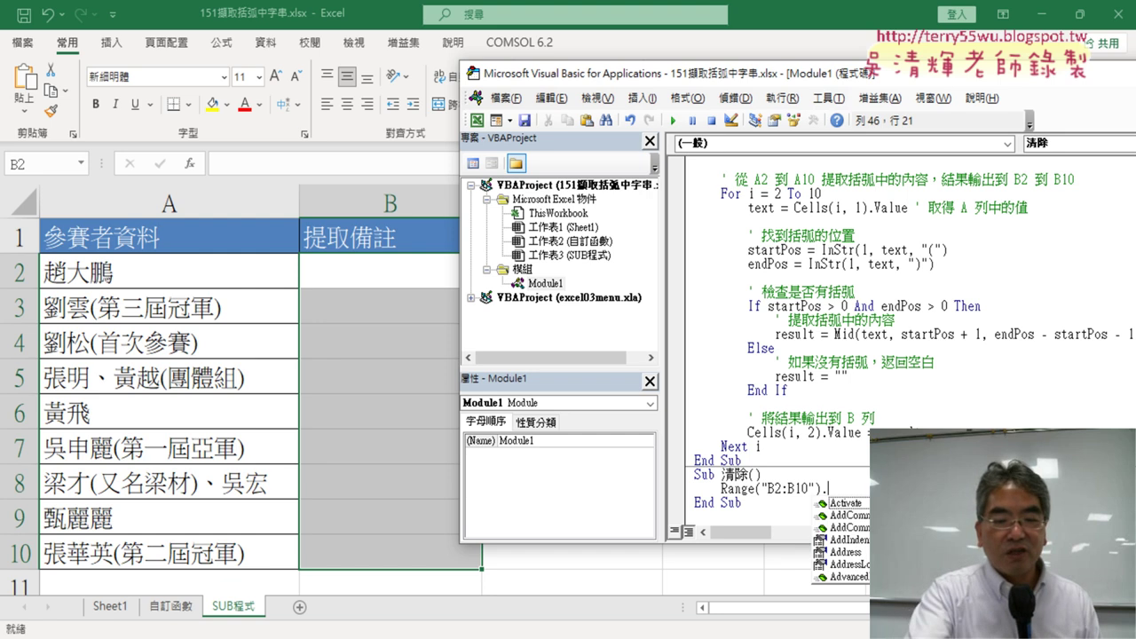
pyautogui.write('cl')
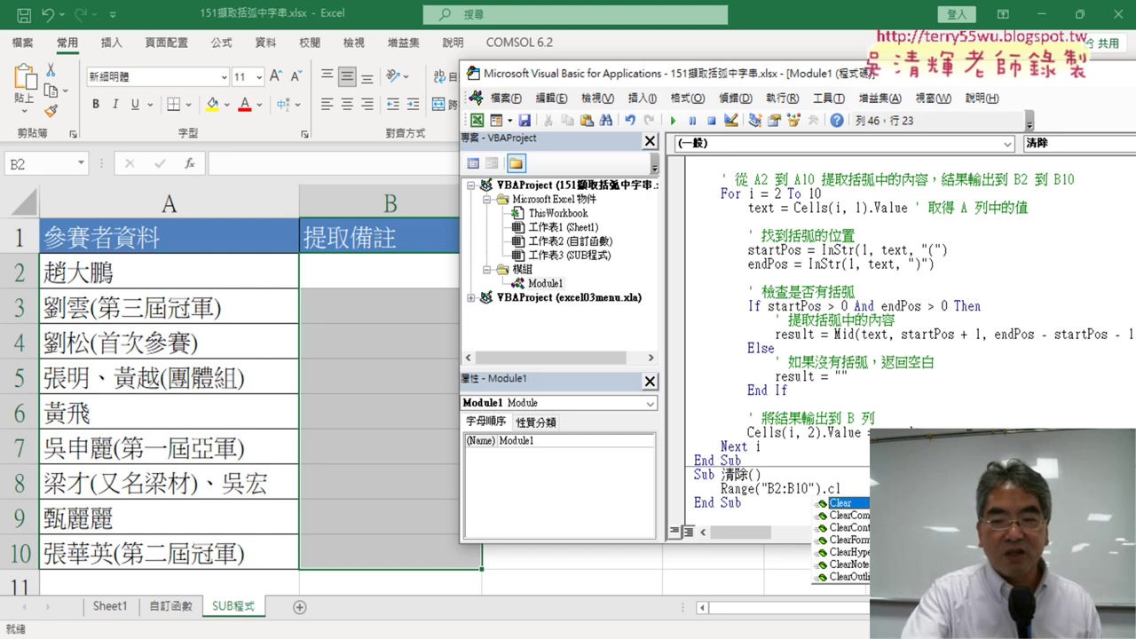
pyautogui.press('Down')
pyautogui.press('Down')
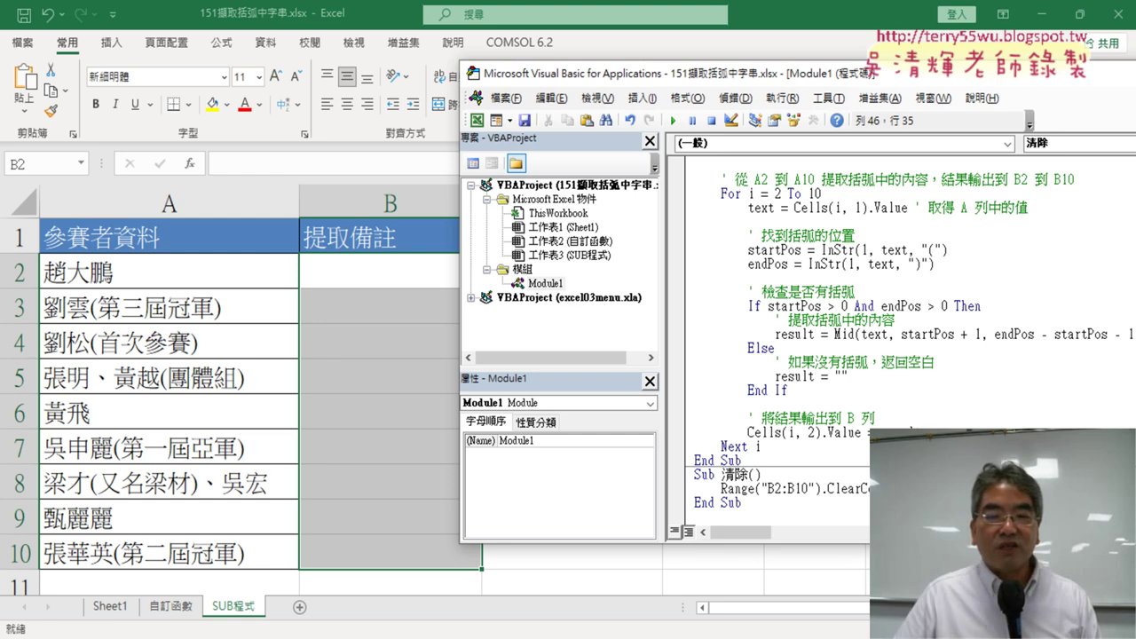
pyautogui.doubleClick(824, 487)
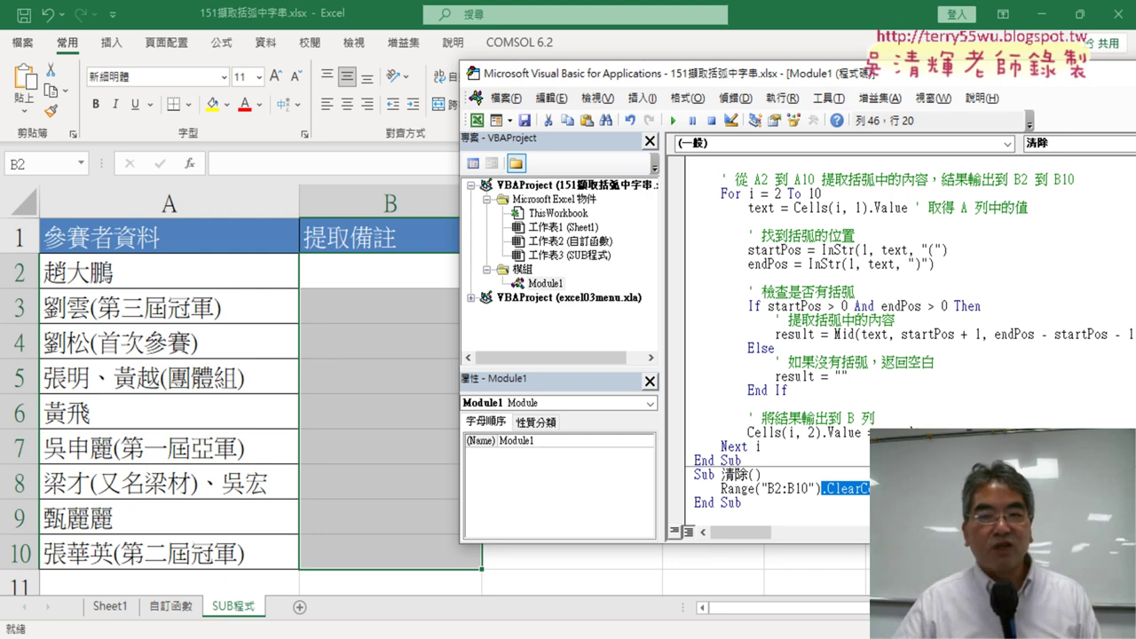
pyautogui.click(764, 281)
pyautogui.press('F5')
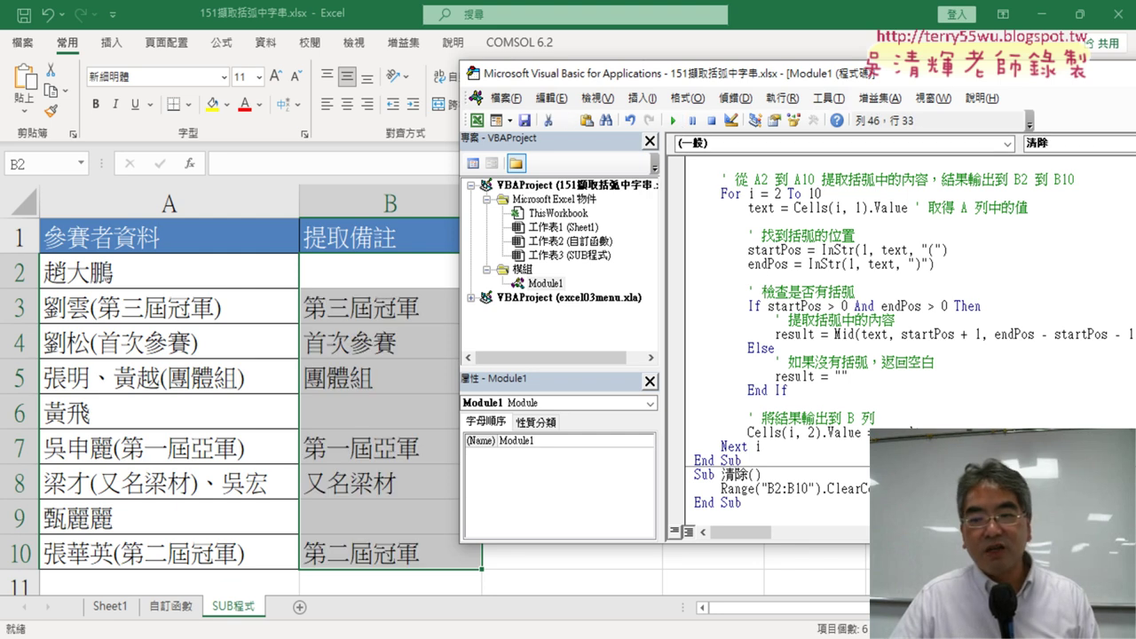
# Run the ClearContents-based 清除 macro to empty column B
pyautogui.moveTo(916, 487); pyautogui.dragTo(829, 487)
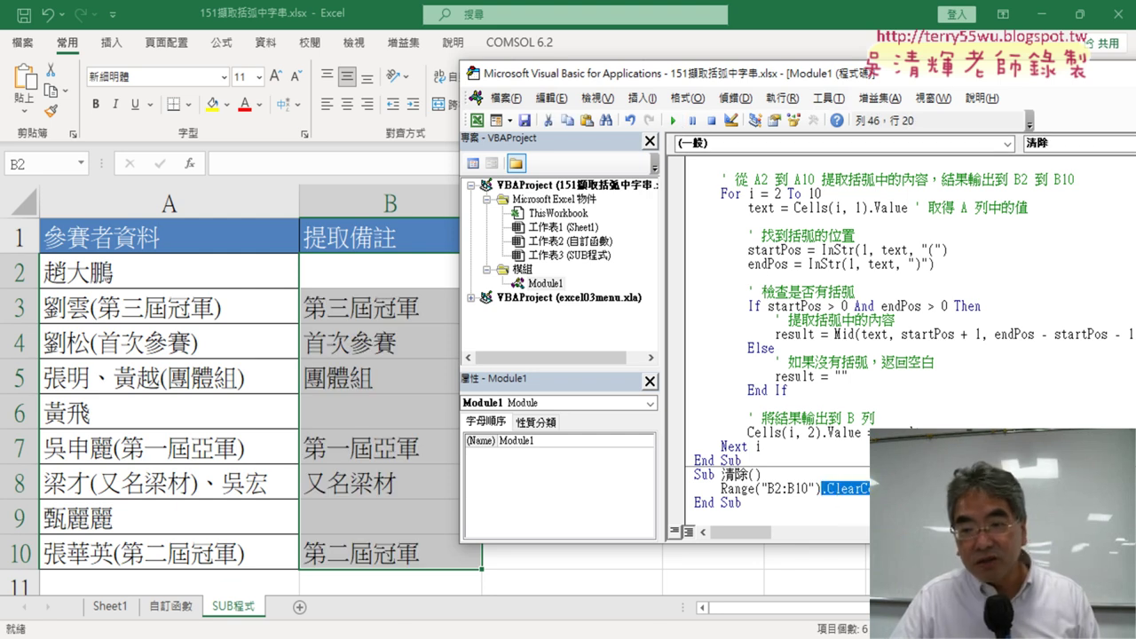
pyautogui.click(854, 489)
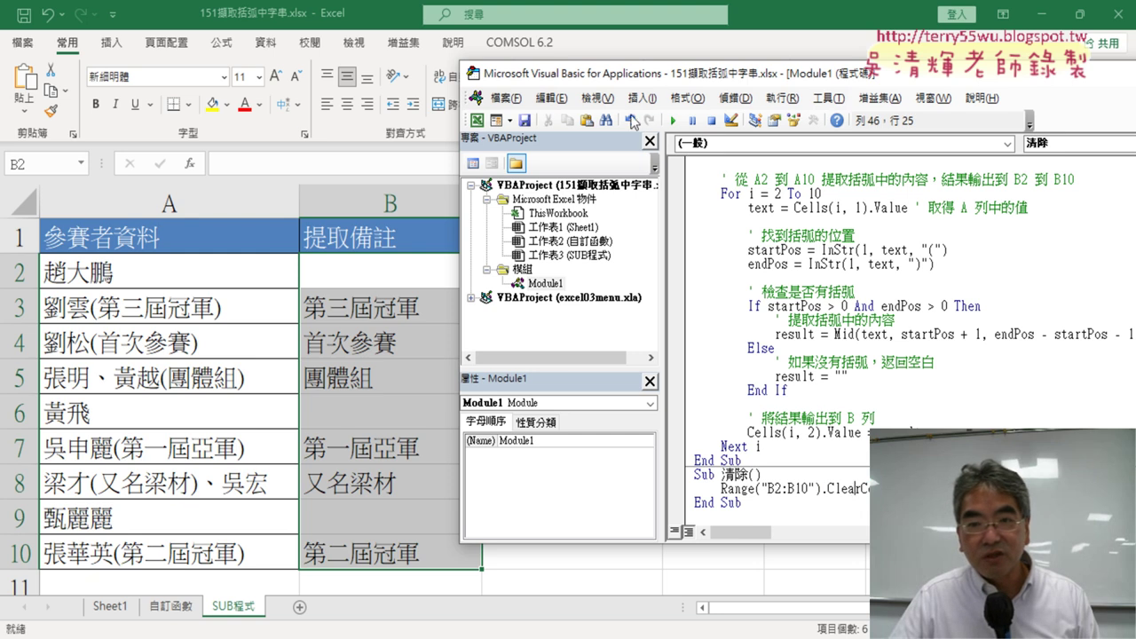
pyautogui.click(673, 119)
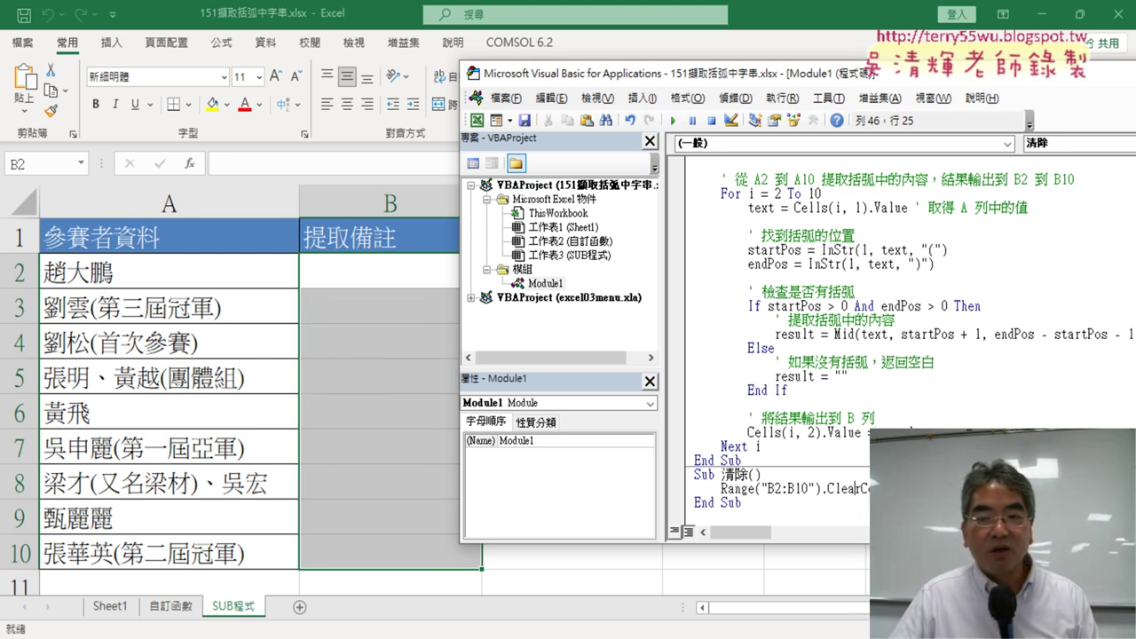
# Run ExtractTextToRange to refill column B, then run 清除 to clear it again
pyautogui.moveTo(914, 489); pyautogui.dragTo(827, 488)
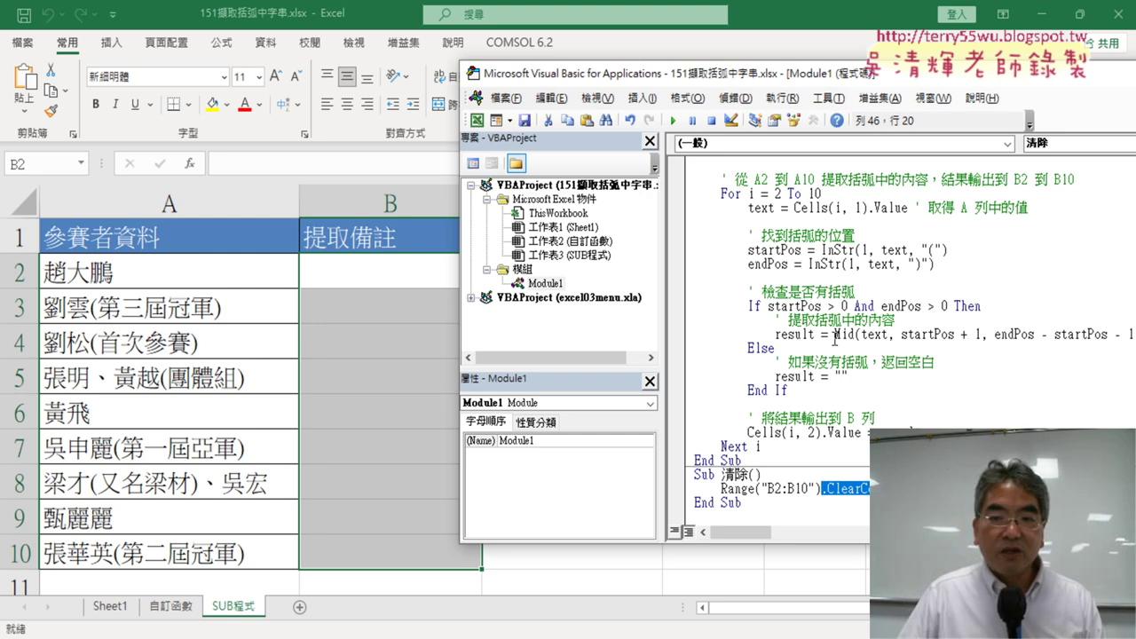
pyautogui.scroll(2, 834, 337)
pyautogui.scroll(4, 834, 338)
pyautogui.scroll(1, 834, 339)
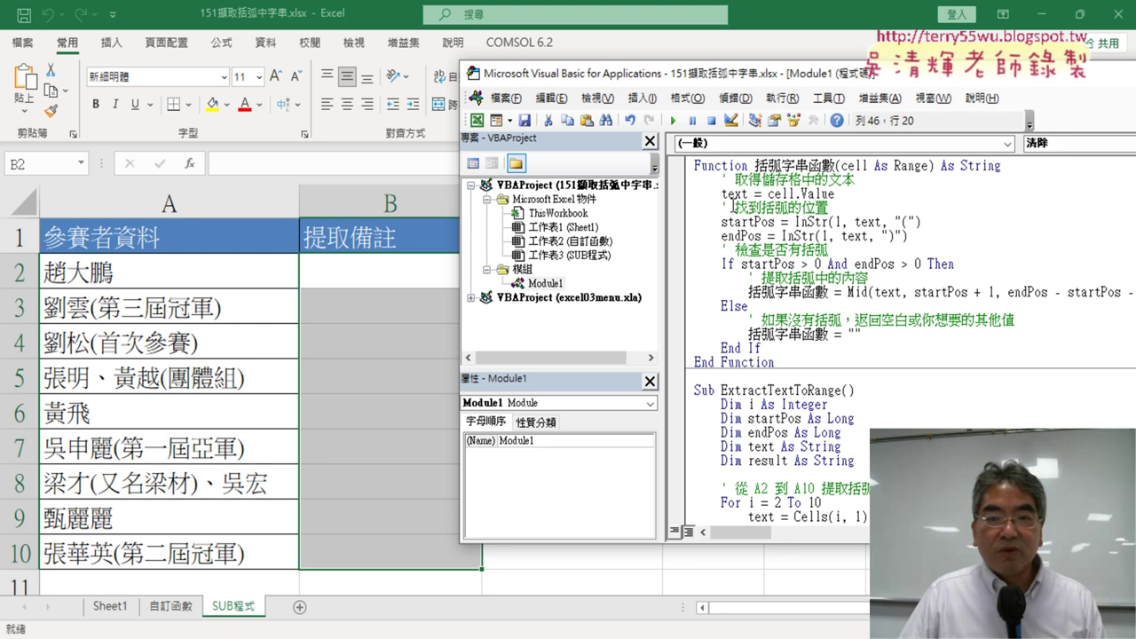
pyautogui.scroll(-3, 732, 207)
pyautogui.scroll(-2, 735, 217)
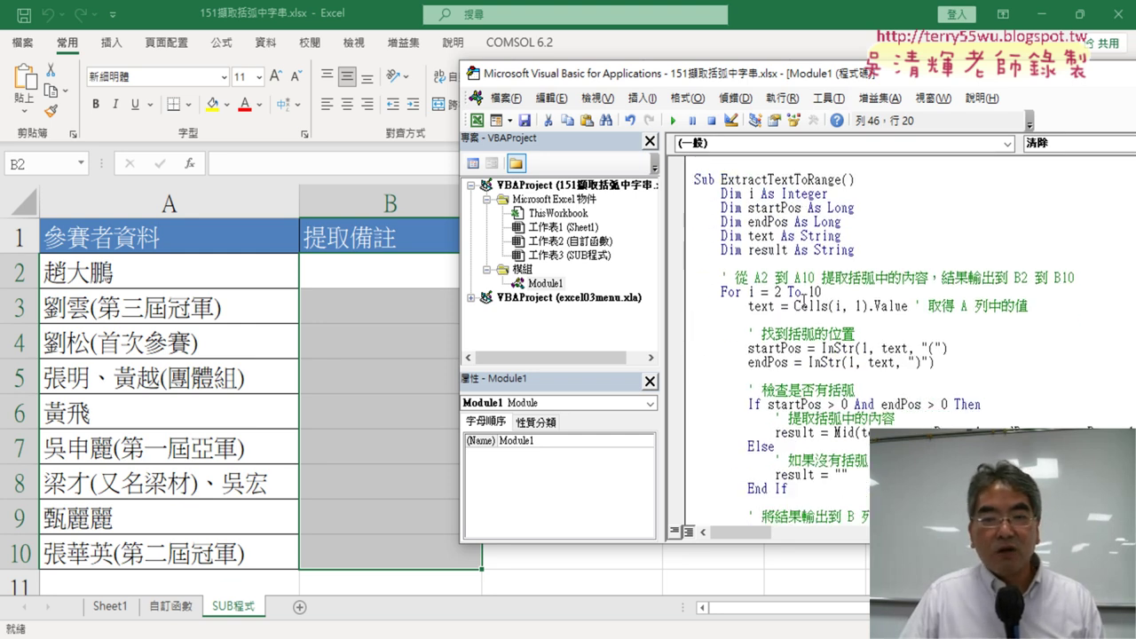
pyautogui.scroll(-2, 802, 302)
pyautogui.click(759, 505)
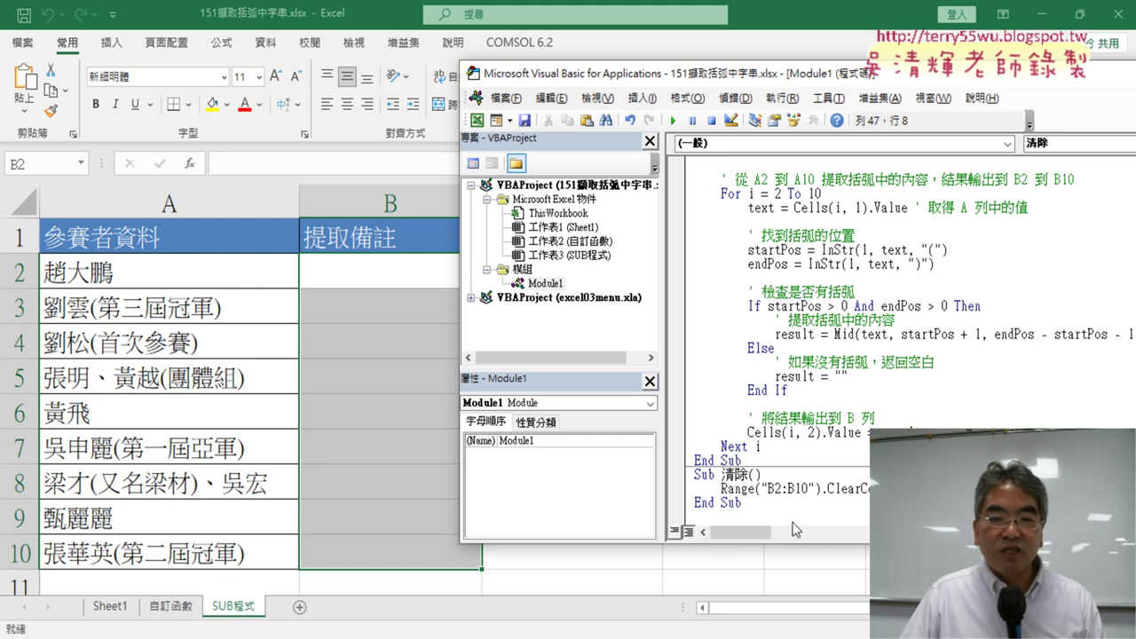
pyautogui.click(800, 322)
pyautogui.click(673, 119)
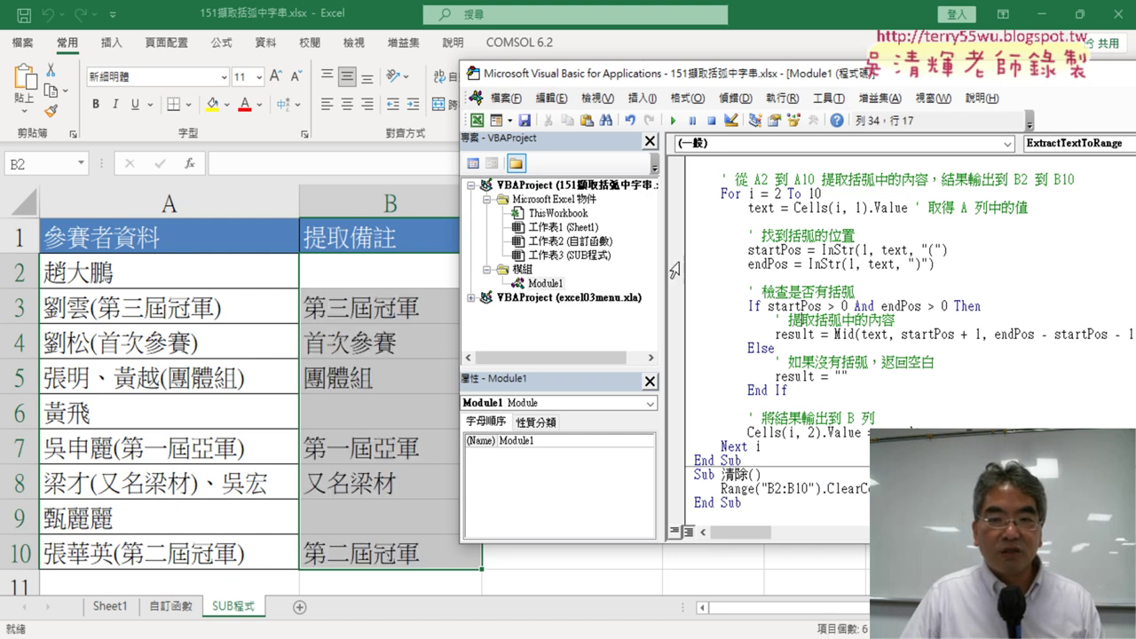
pyautogui.click(753, 476)
pyautogui.click(673, 119)
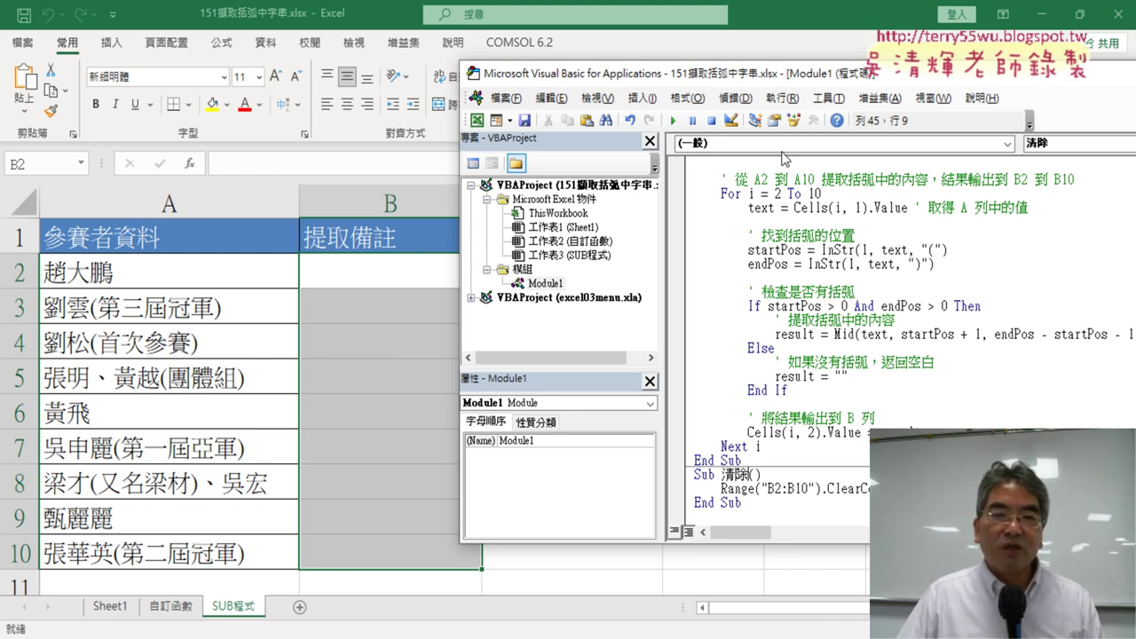
# Reposition and narrow the code window, then run ExtractTextToRange and 清除
pyautogui.moveTo(761, 79); pyautogui.dragTo(639, 88)
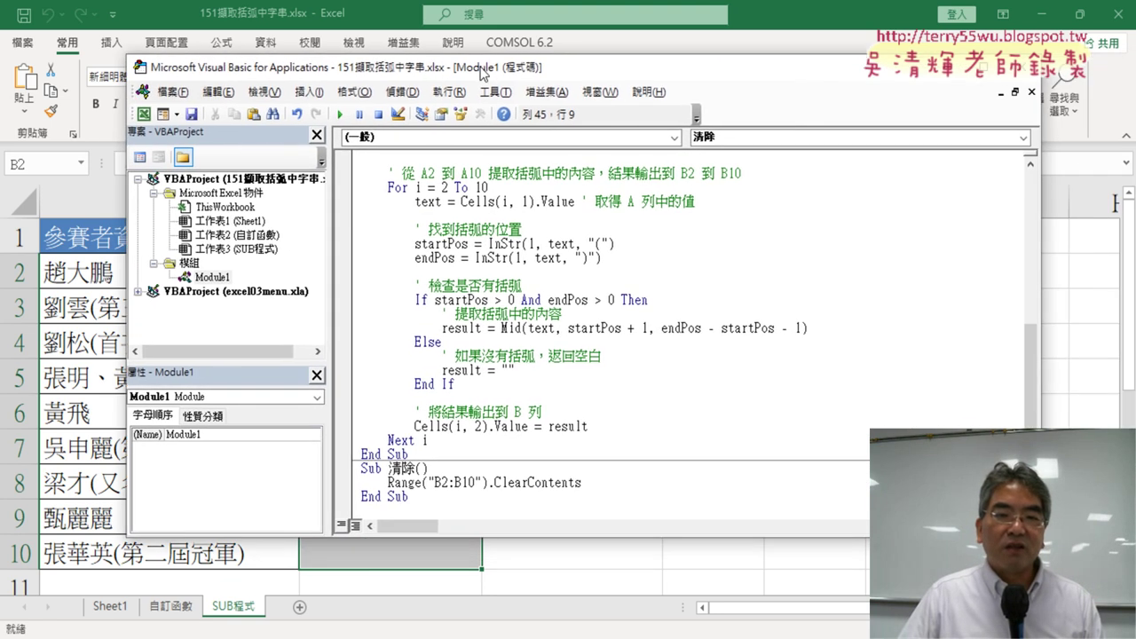
pyautogui.moveTo(692, 85); pyautogui.dragTo(471, 70)
pyautogui.moveTo(879, 277); pyautogui.dragTo(797, 277)
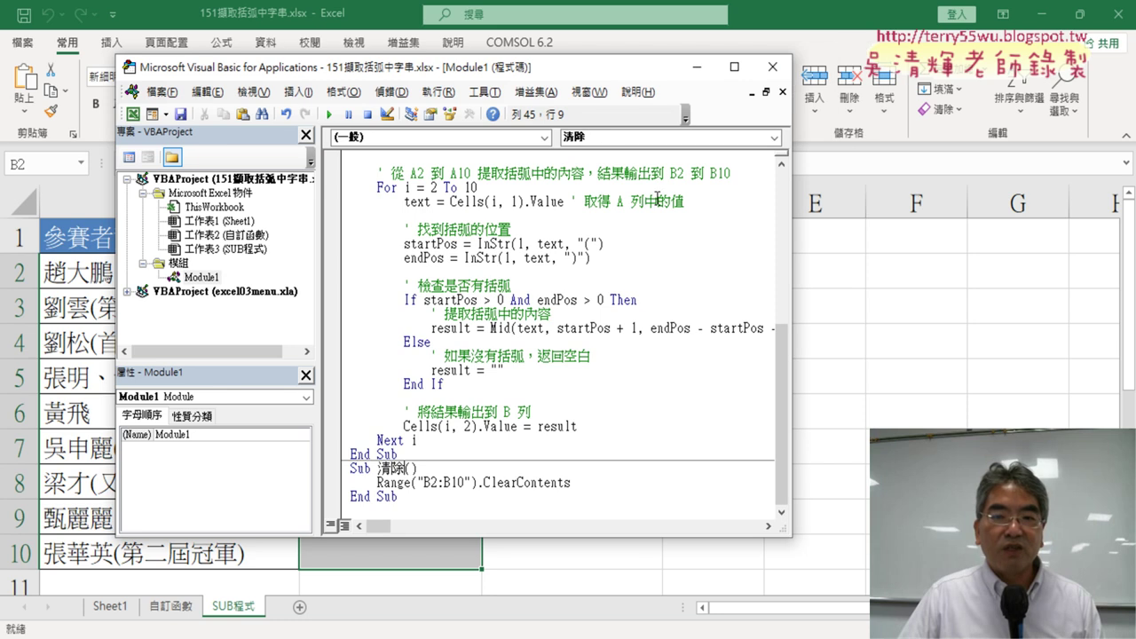
pyautogui.moveTo(420, 71); pyautogui.dragTo(803, 101)
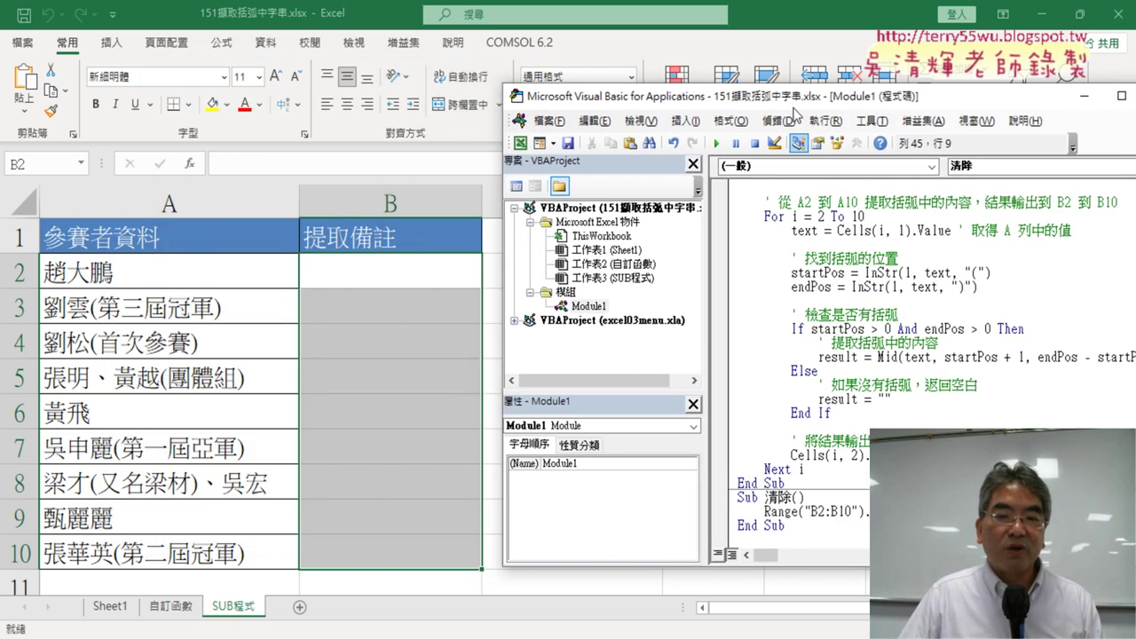
pyautogui.scroll(4, 815, 299)
pyautogui.scroll(1, 815, 299)
pyautogui.click(817, 314)
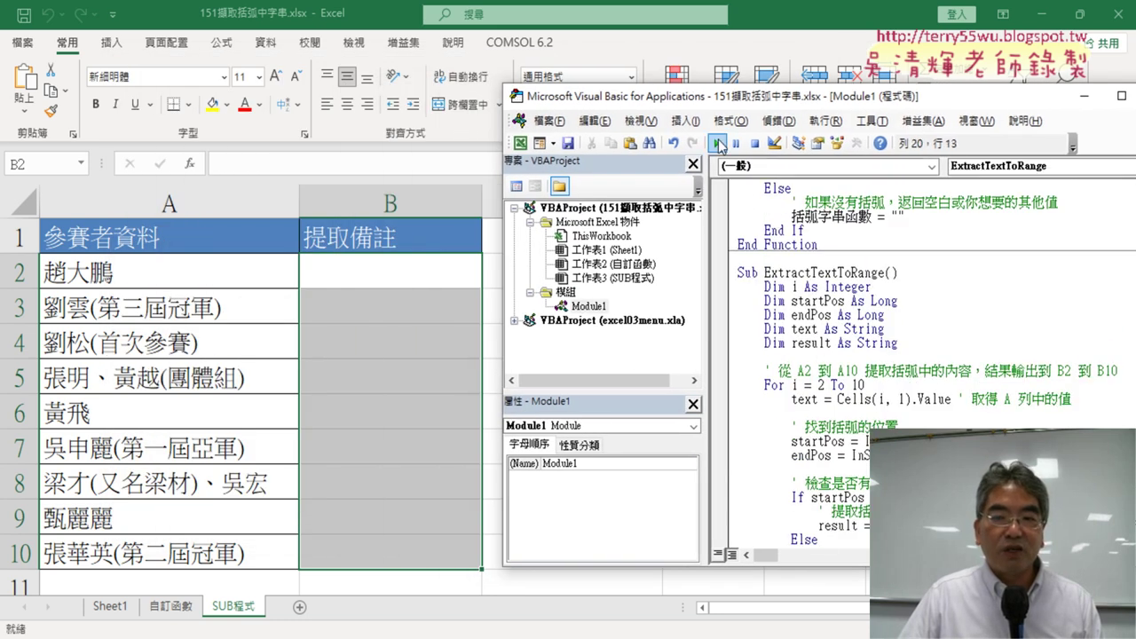
pyautogui.click(719, 144)
pyautogui.scroll(-4, 777, 538)
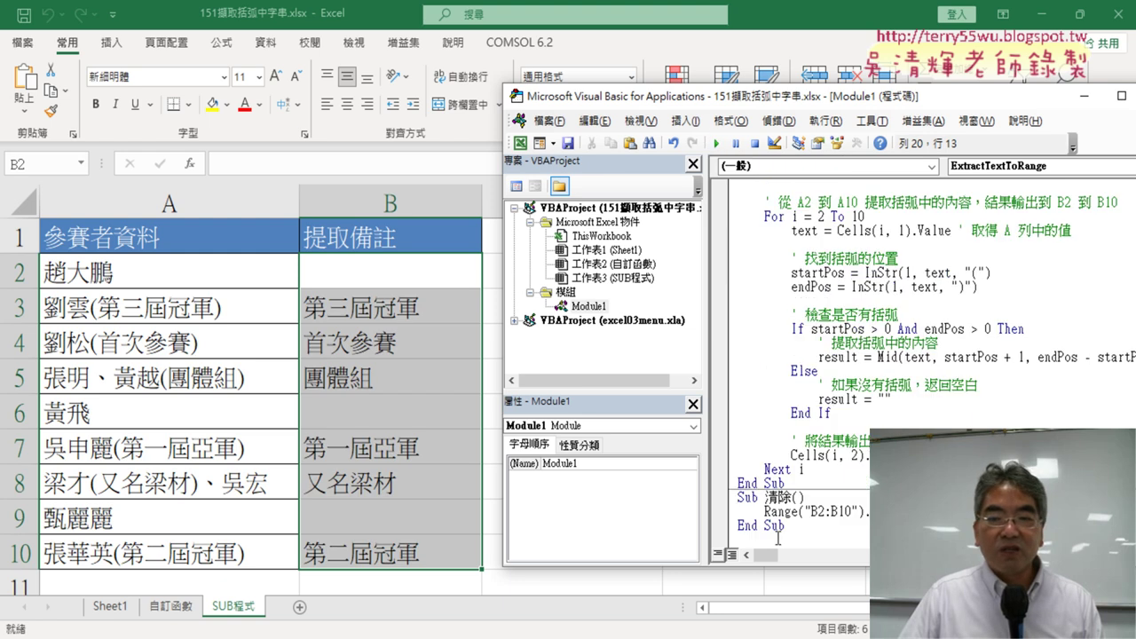
pyautogui.click(787, 499)
pyautogui.click(716, 144)
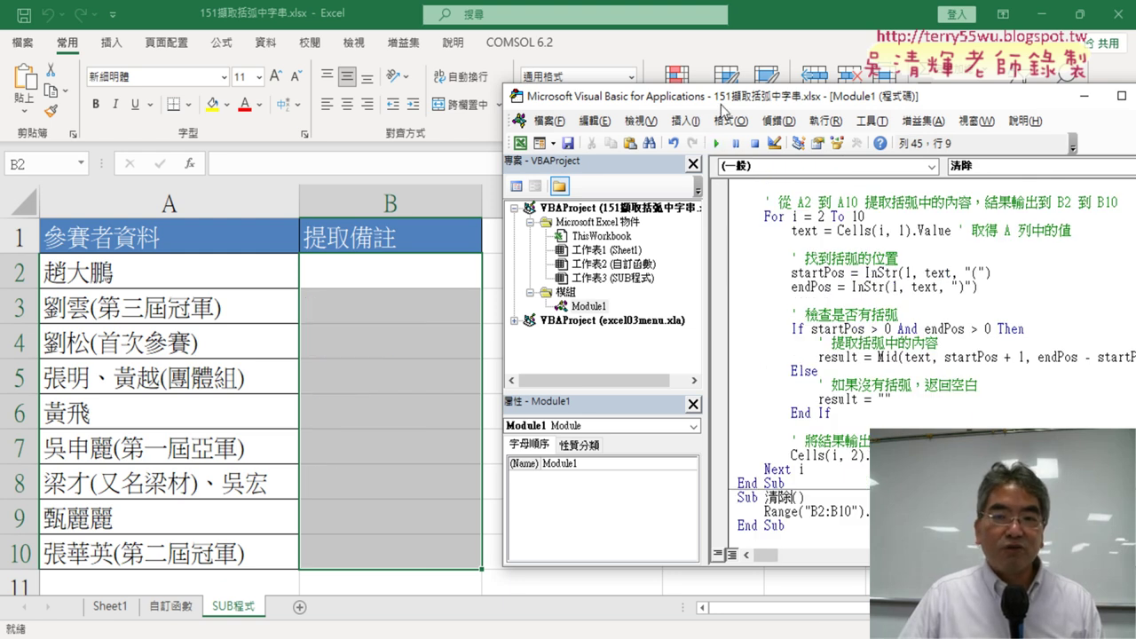
# Maximize the code window, select ExtractTextToRange, and minimize the editor to view the worksheet
pyautogui.moveTo(721, 104)
pyautogui.mouseDown()
pyautogui.moveTo(241, 10)
pyautogui.moveTo(266, 36)
pyautogui.mouseUp()
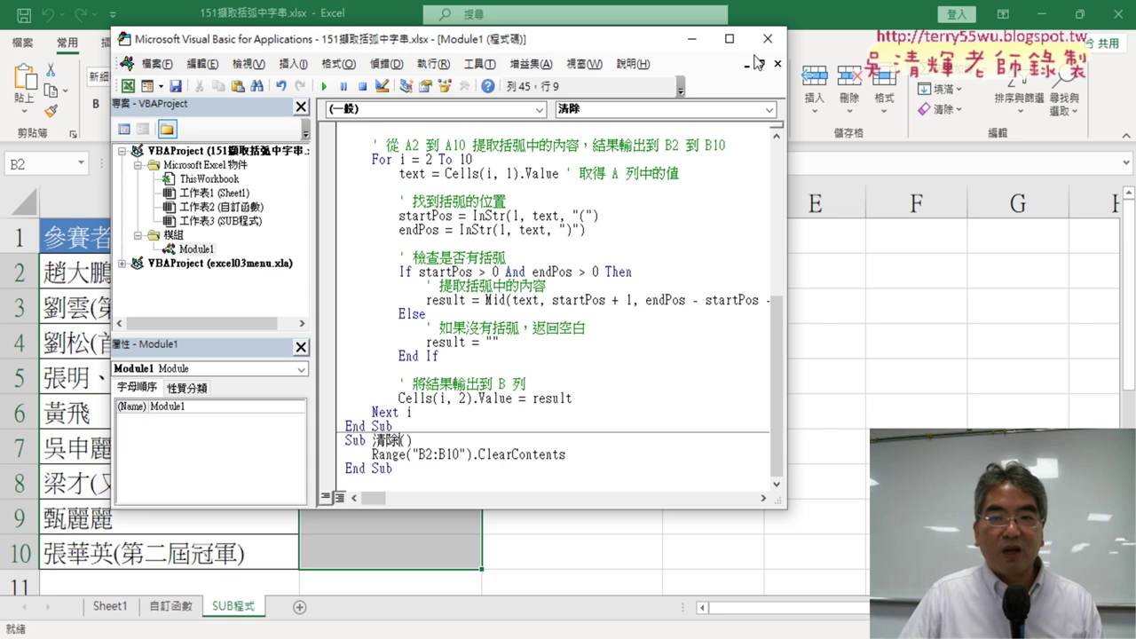
pyautogui.click(717, 29)
pyautogui.click(357, 309)
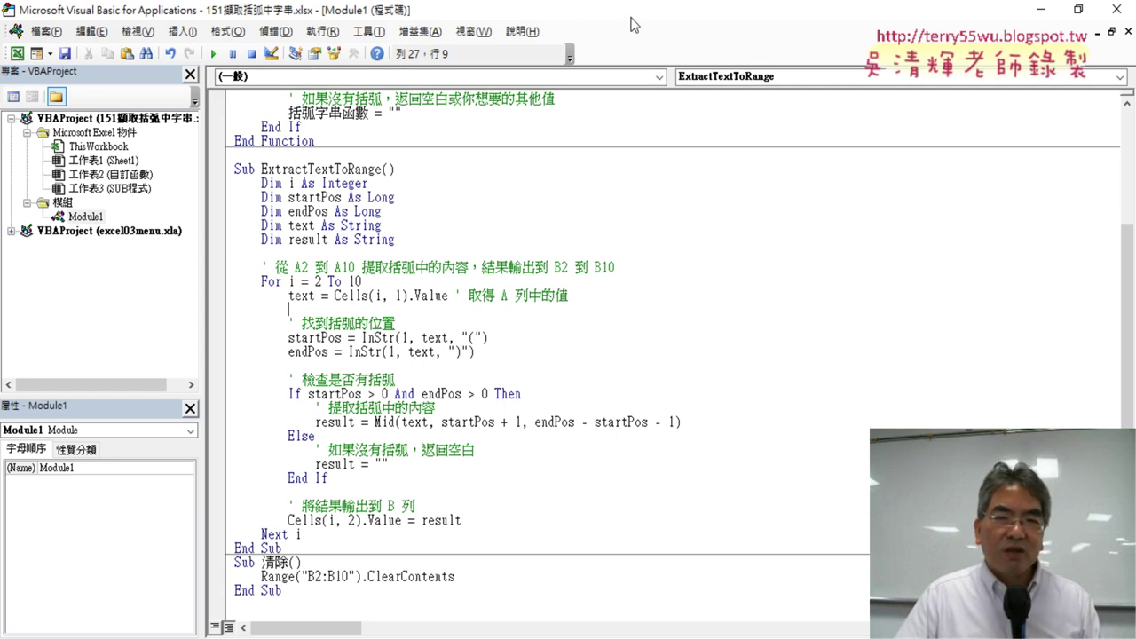
pyautogui.click(1044, 12)
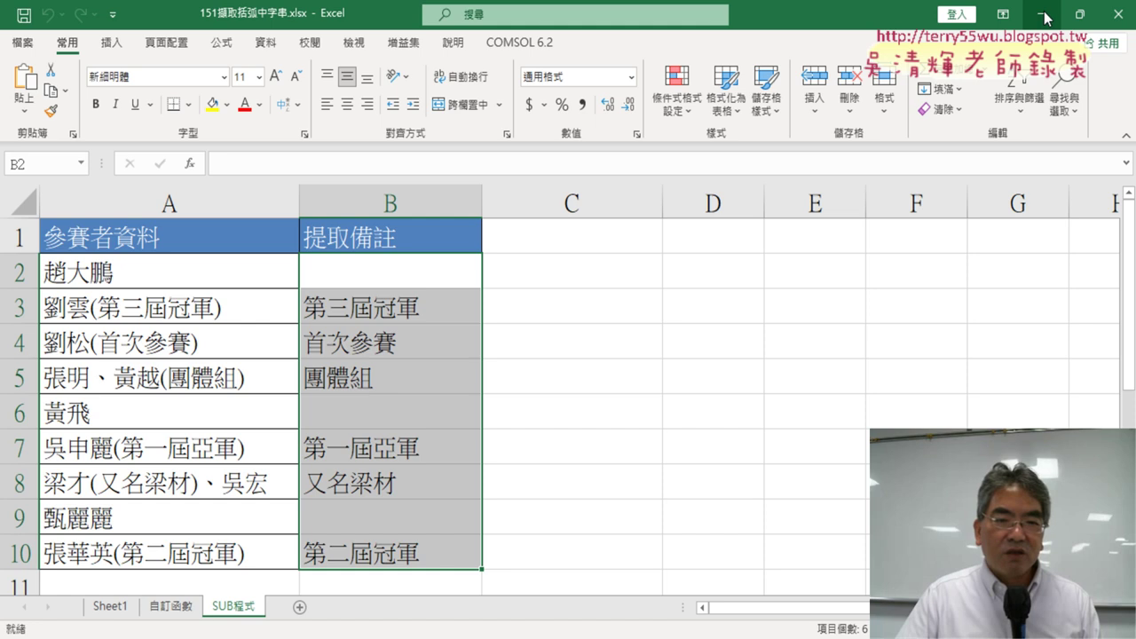
# Run 清除 then ExtractTextToRange to refill column B, and close the VBA editor
pyautogui.moveTo(659, 625)
pyautogui.click(696, 541)
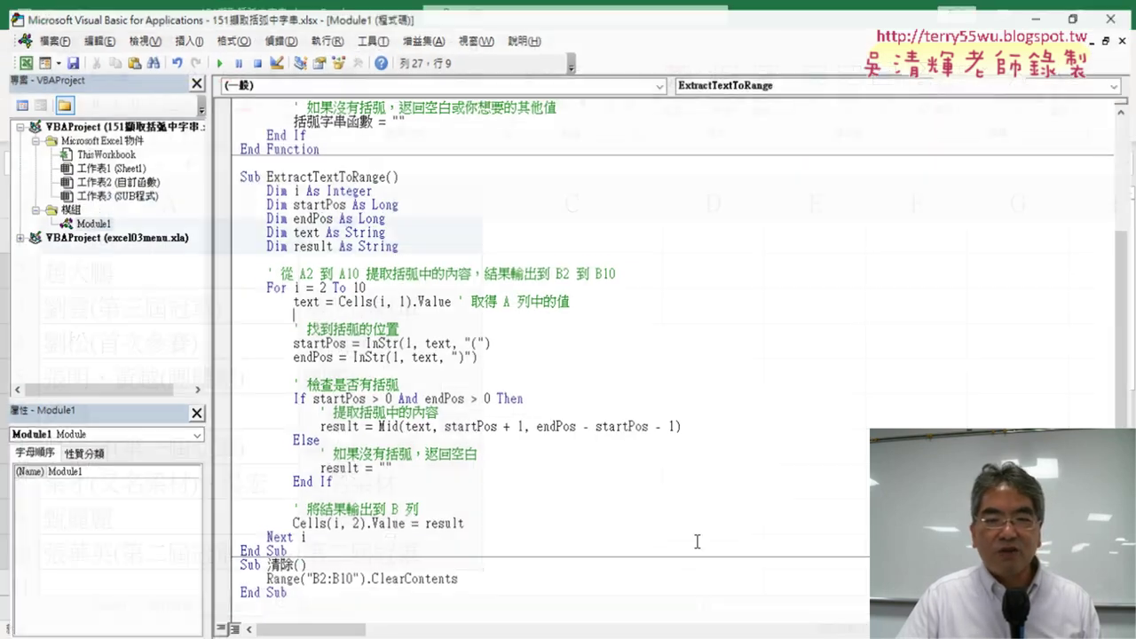
pyautogui.moveTo(42, 12)
pyautogui.mouseDown()
pyautogui.moveTo(113, 48)
pyautogui.moveTo(533, 101)
pyautogui.mouseUp()
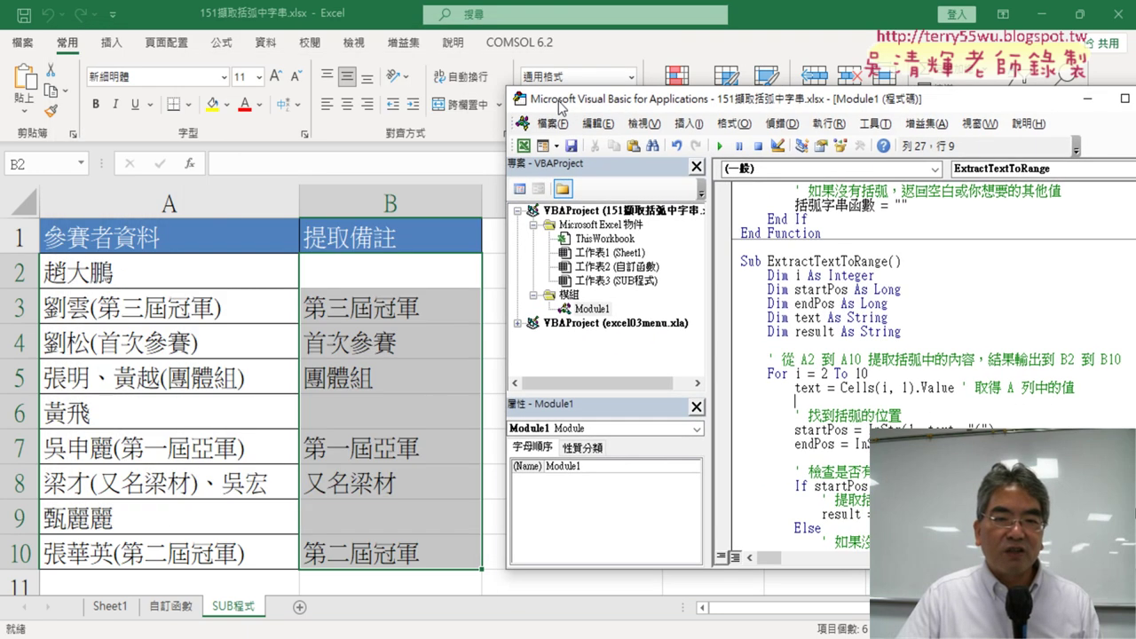
pyautogui.scroll(-1, 892, 346)
pyautogui.scroll(-3, 892, 346)
pyautogui.click(799, 509)
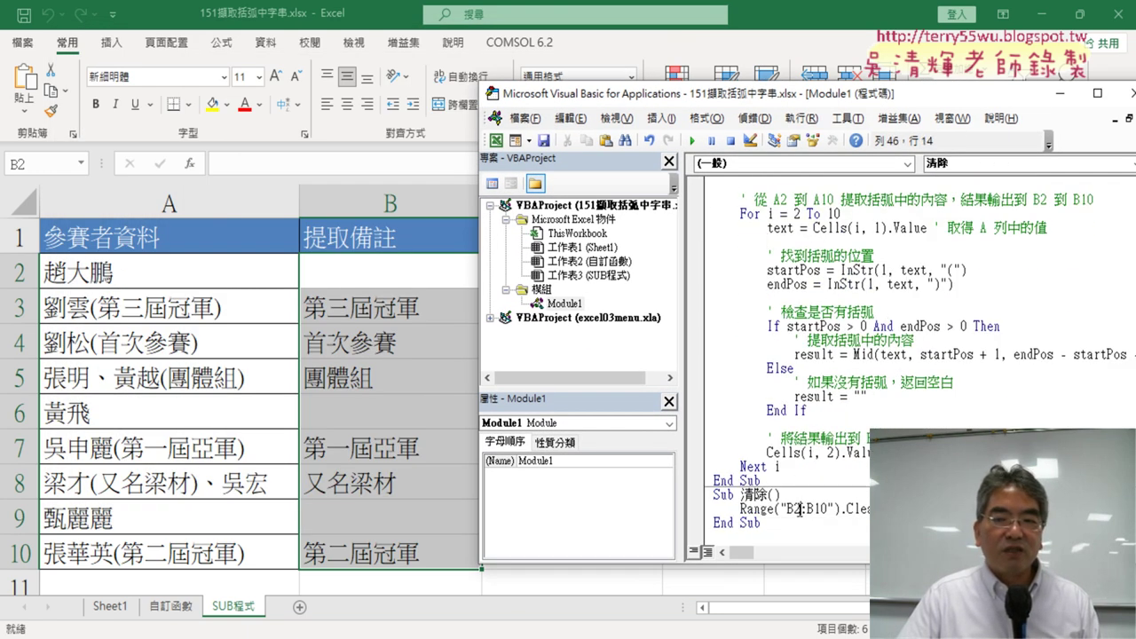
pyautogui.click(690, 141)
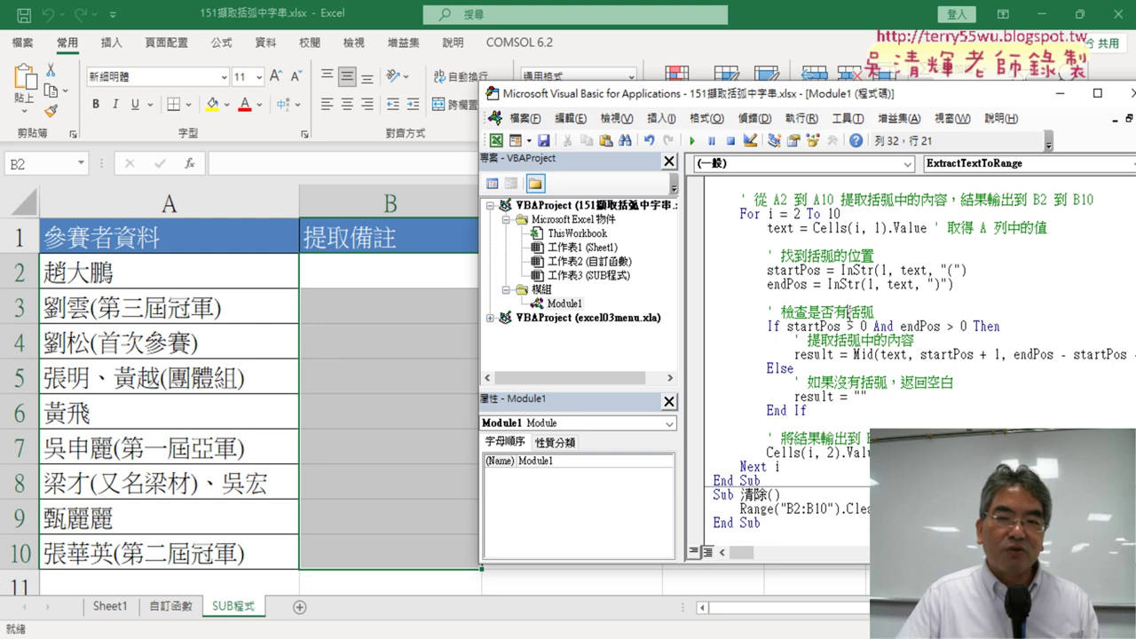
pyautogui.click(690, 141)
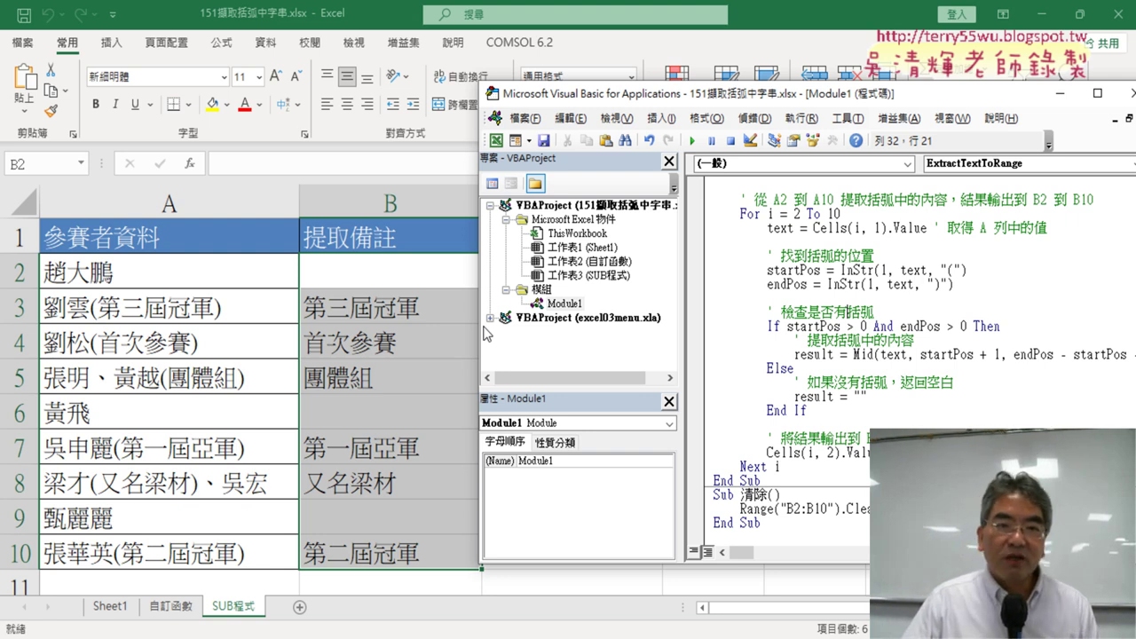
pyautogui.moveTo(743, 105); pyautogui.dragTo(565, 103)
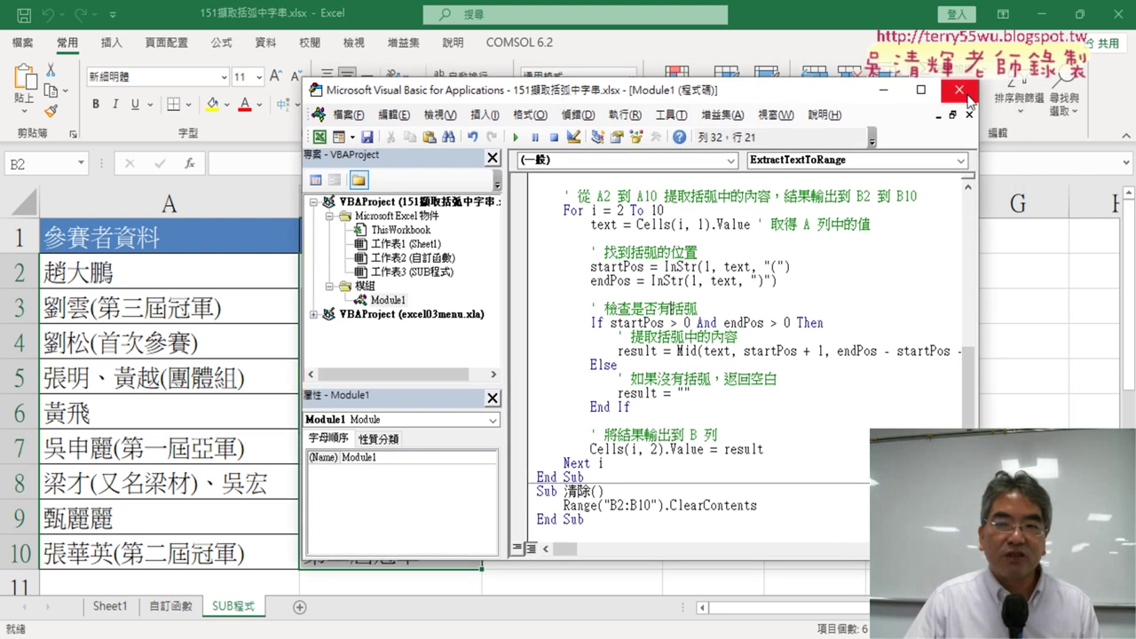
pyautogui.click(958, 89)
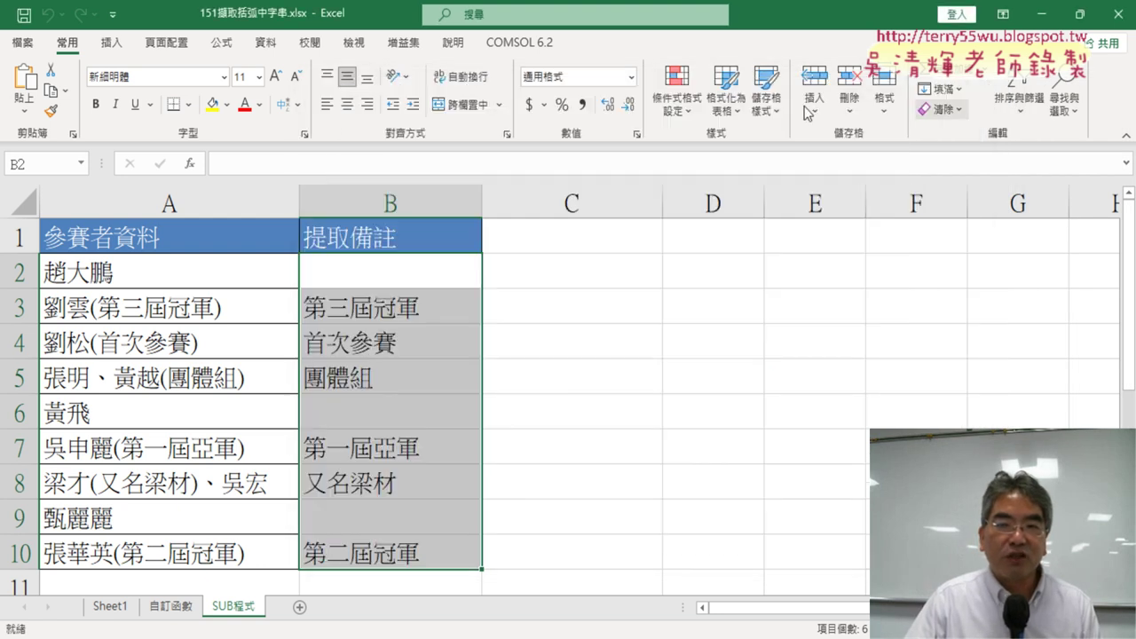
# Tick 開發人員 (Developer) under Customize Ribbon in Excel Options and confirm with OK
pyautogui.click(114, 16)
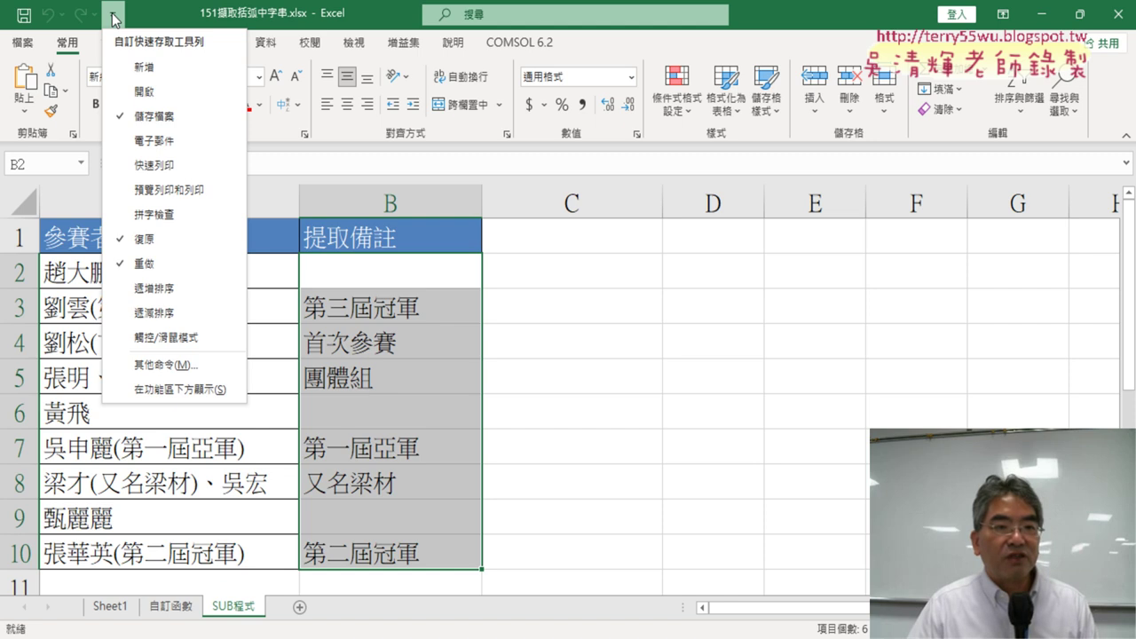
pyautogui.click(167, 364)
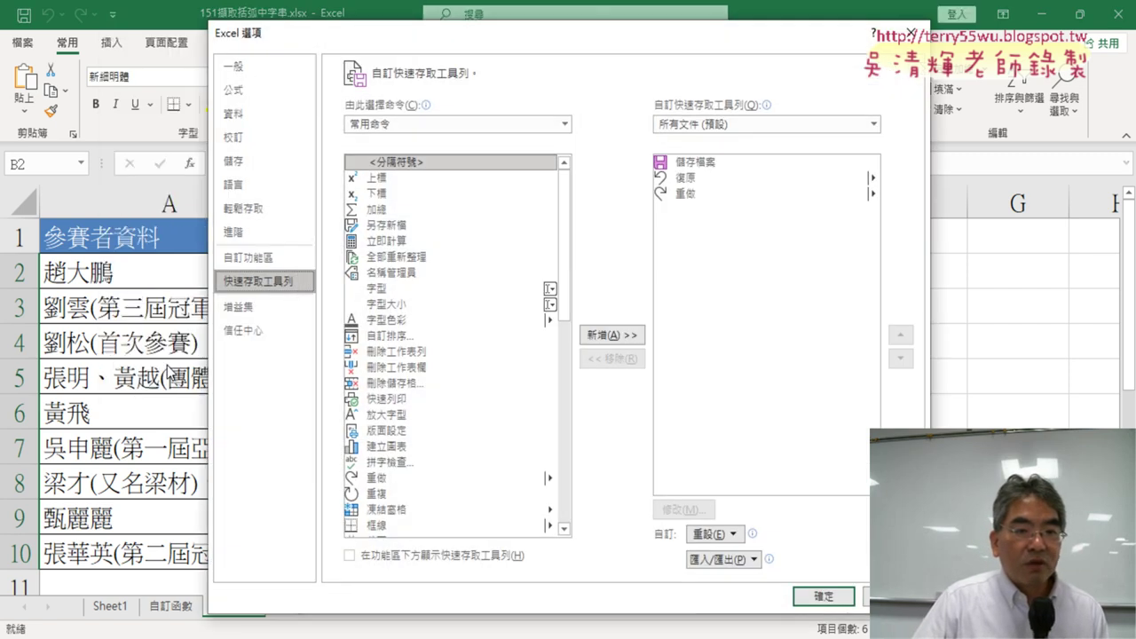
pyautogui.click(276, 261)
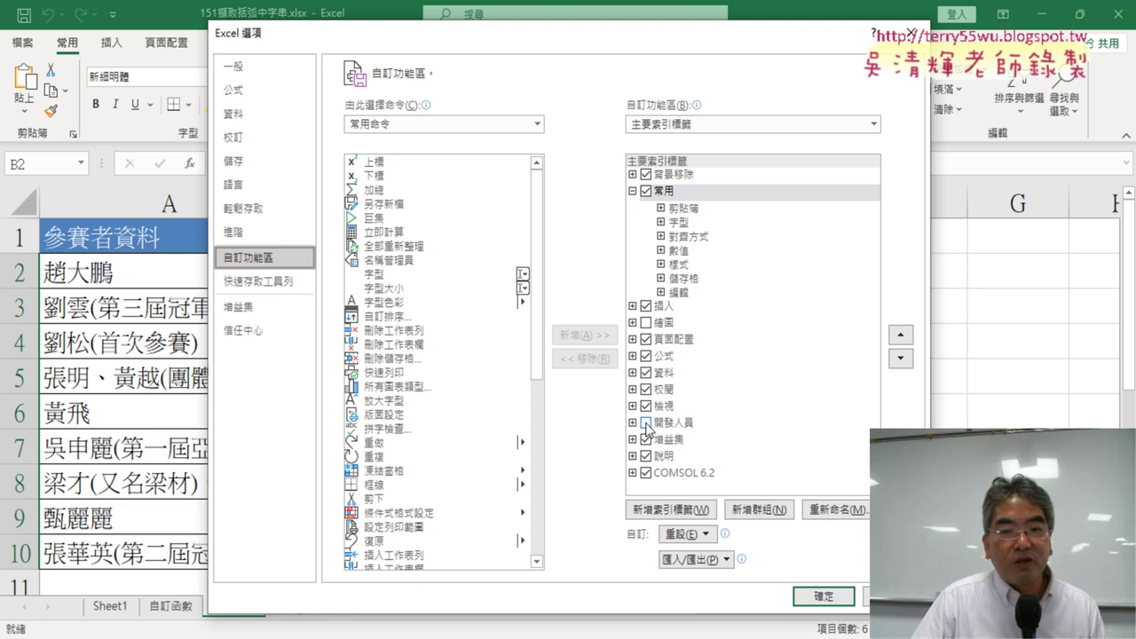
pyautogui.click(646, 423)
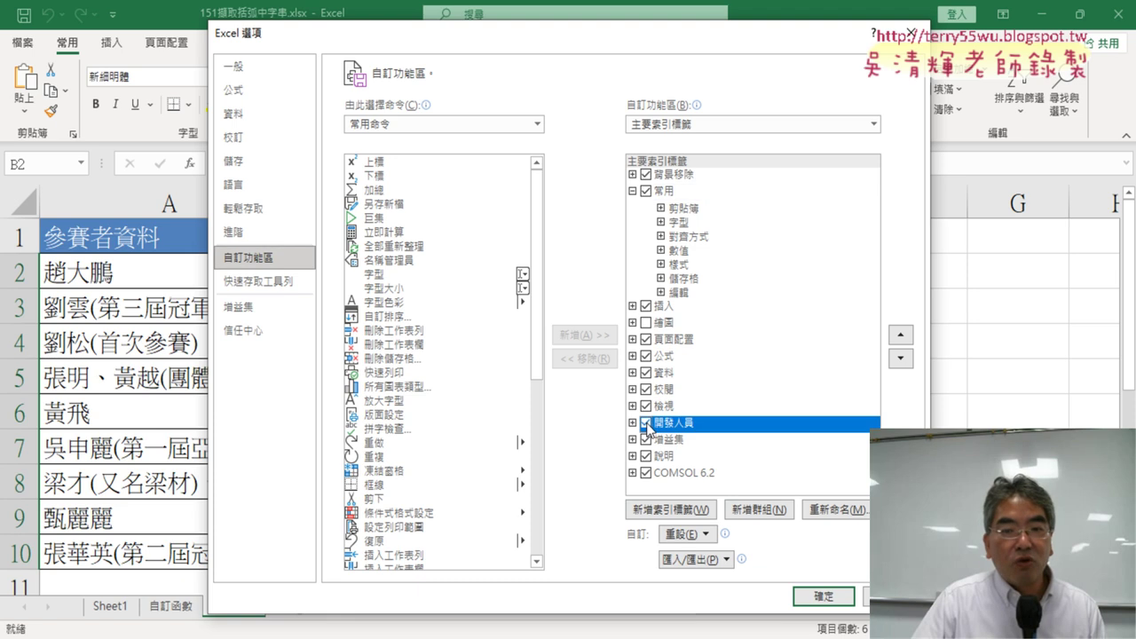
pyautogui.click(823, 597)
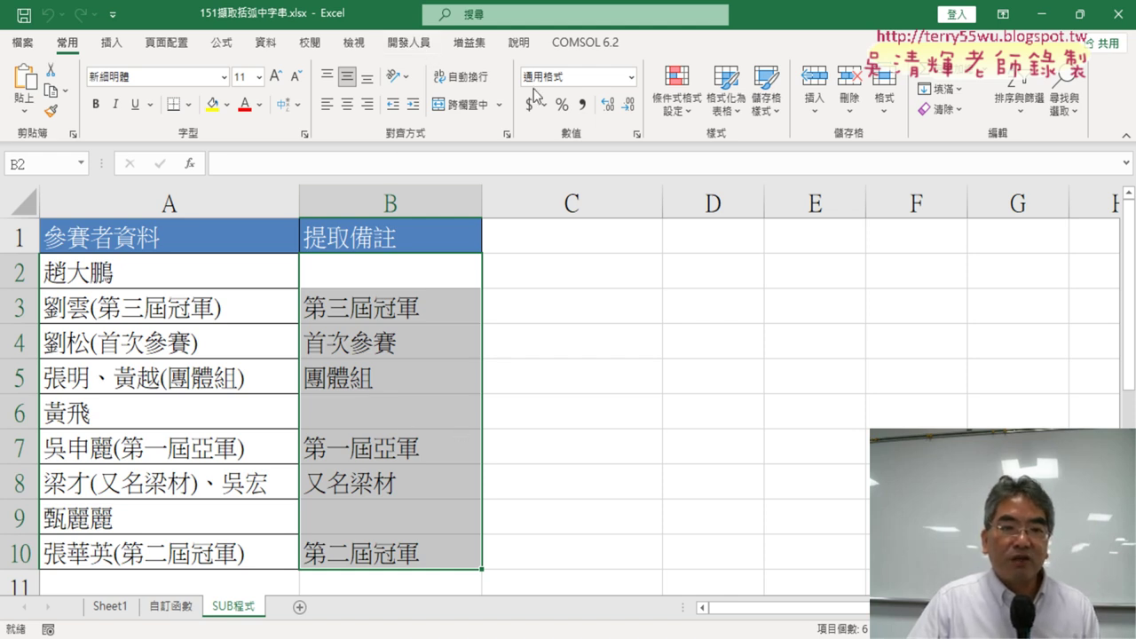
# Open the Visual Basic editor from the 開發人員 (Developer) tab
pyautogui.click(412, 45)
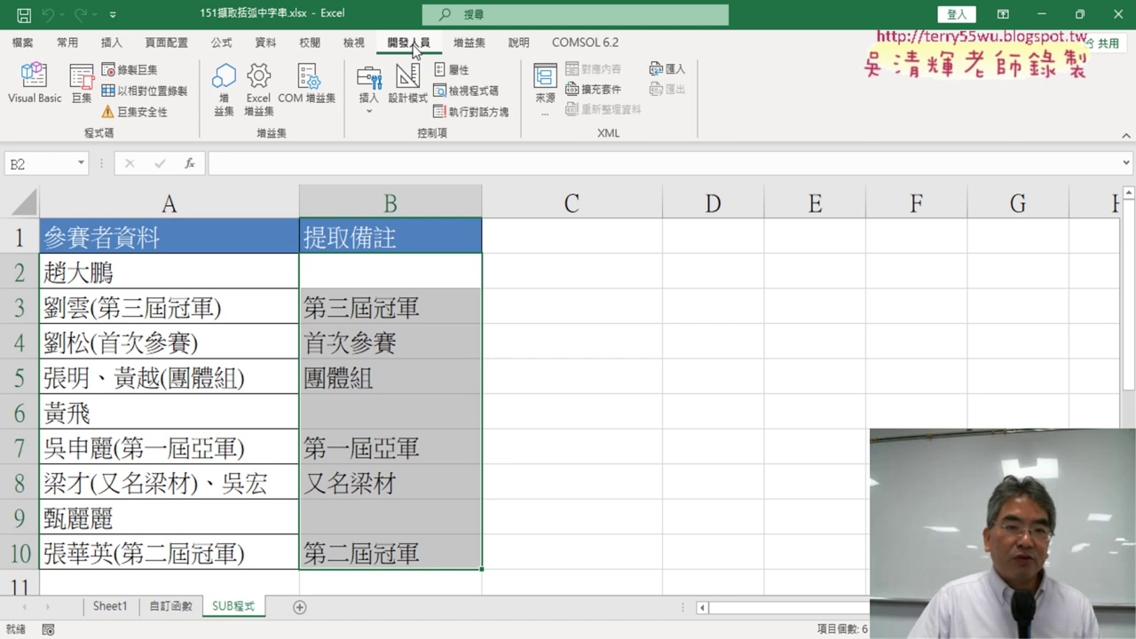
pyautogui.click(37, 101)
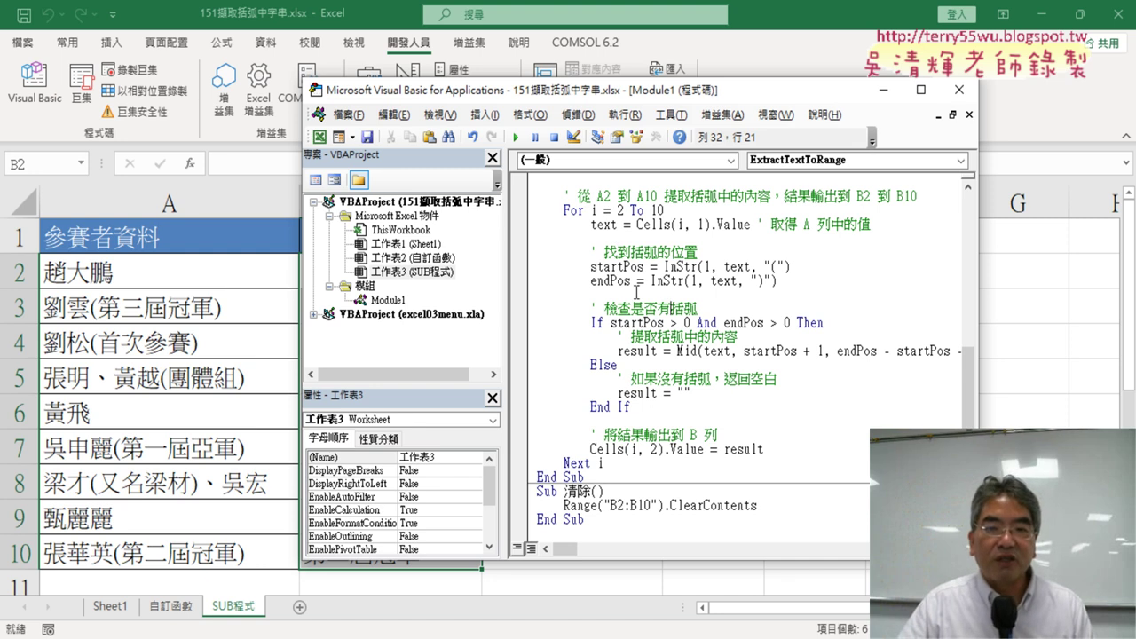
pyautogui.scroll(3, 786, 265)
pyautogui.scroll(2, 786, 266)
# Close the editor, view the Insert controls list, then reopen it maximized with Alt+F11
pyautogui.click(957, 98)
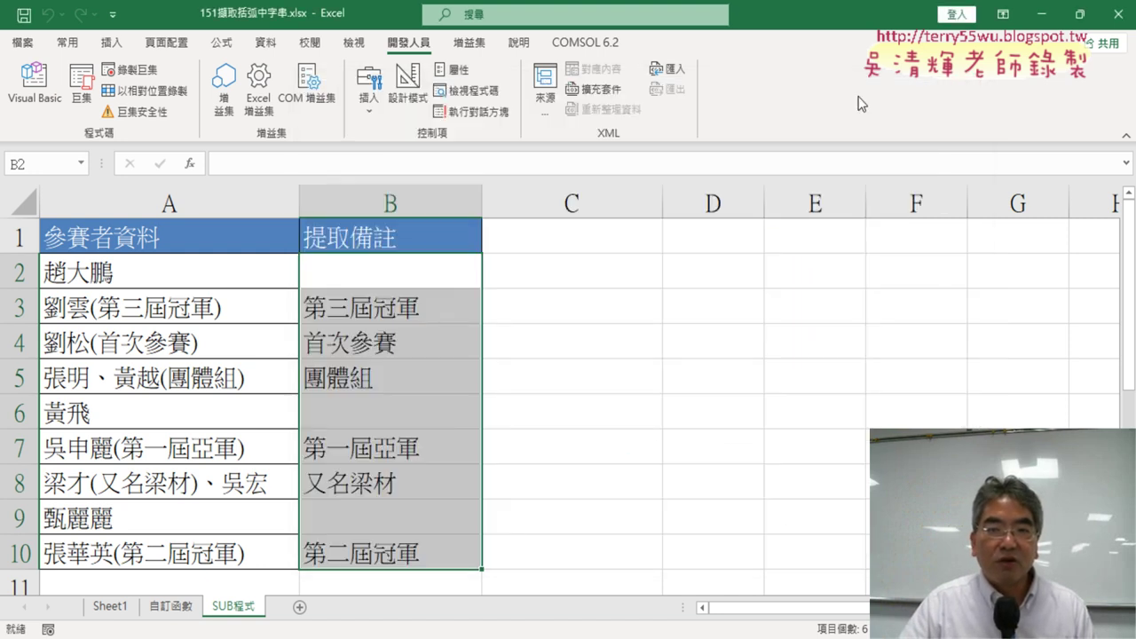
pyautogui.click(367, 105)
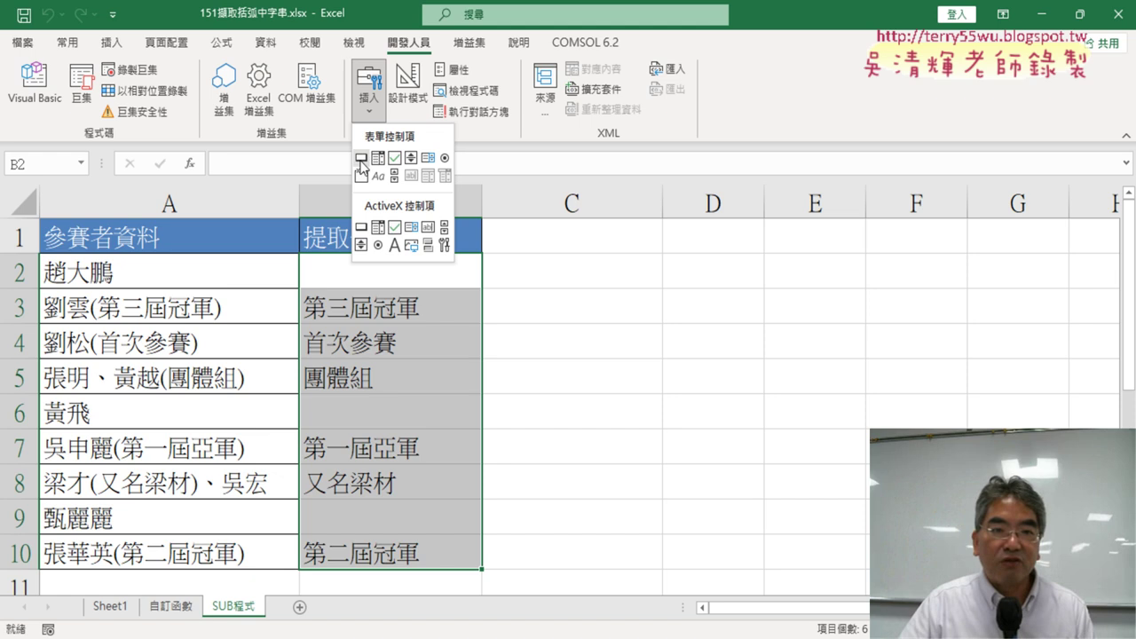
pyautogui.hotkey('alt', 'F11')
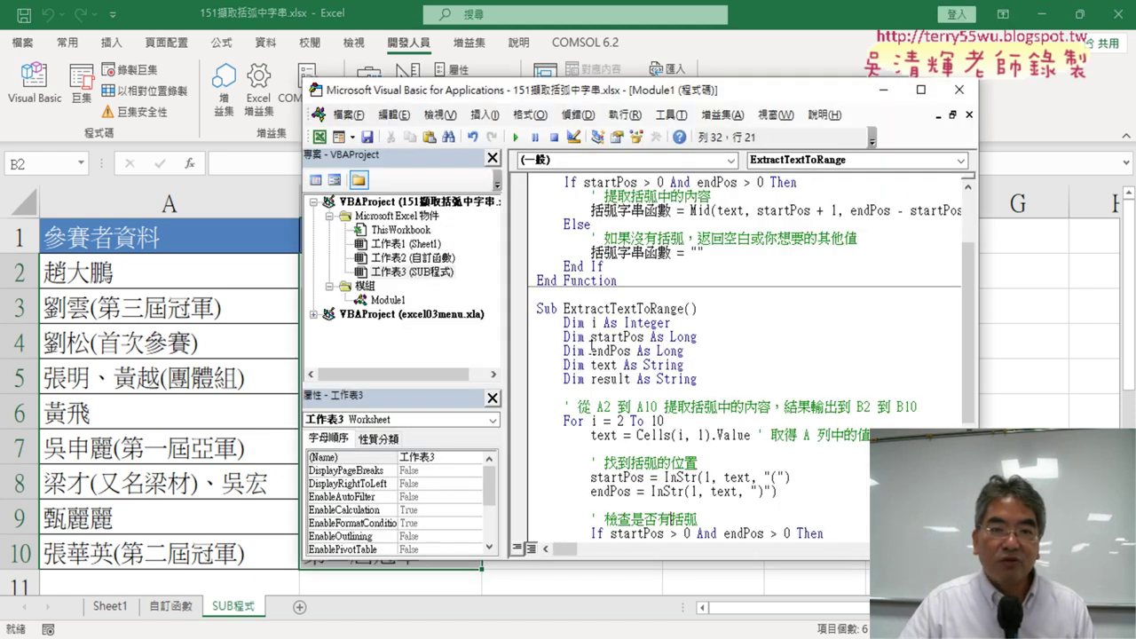
pyautogui.scroll(-1, 780, 422)
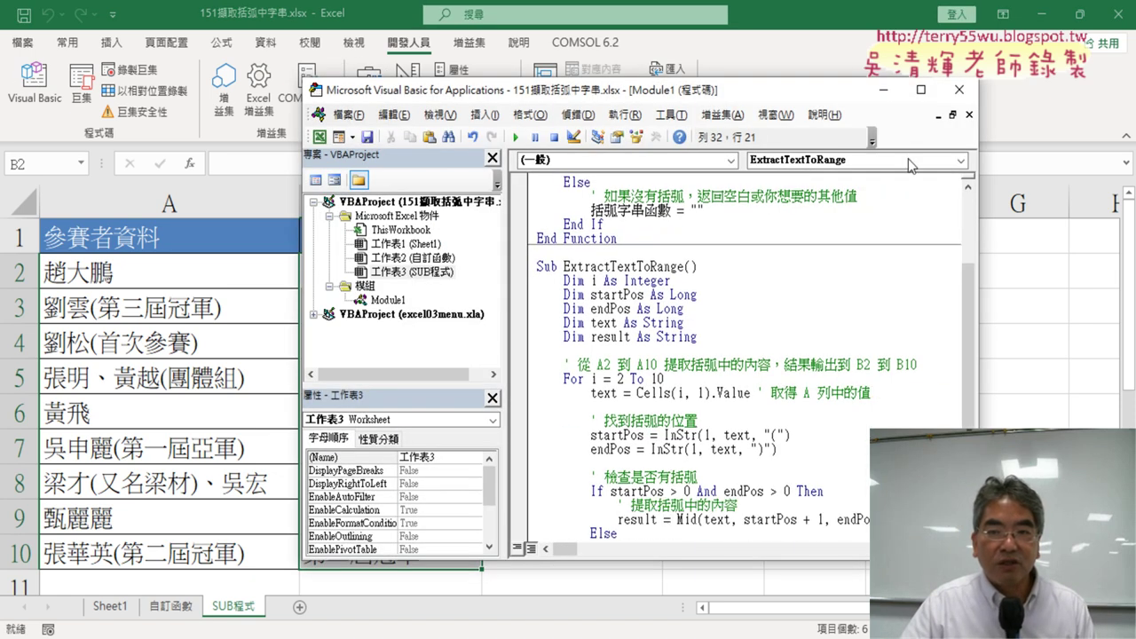
pyautogui.click(920, 89)
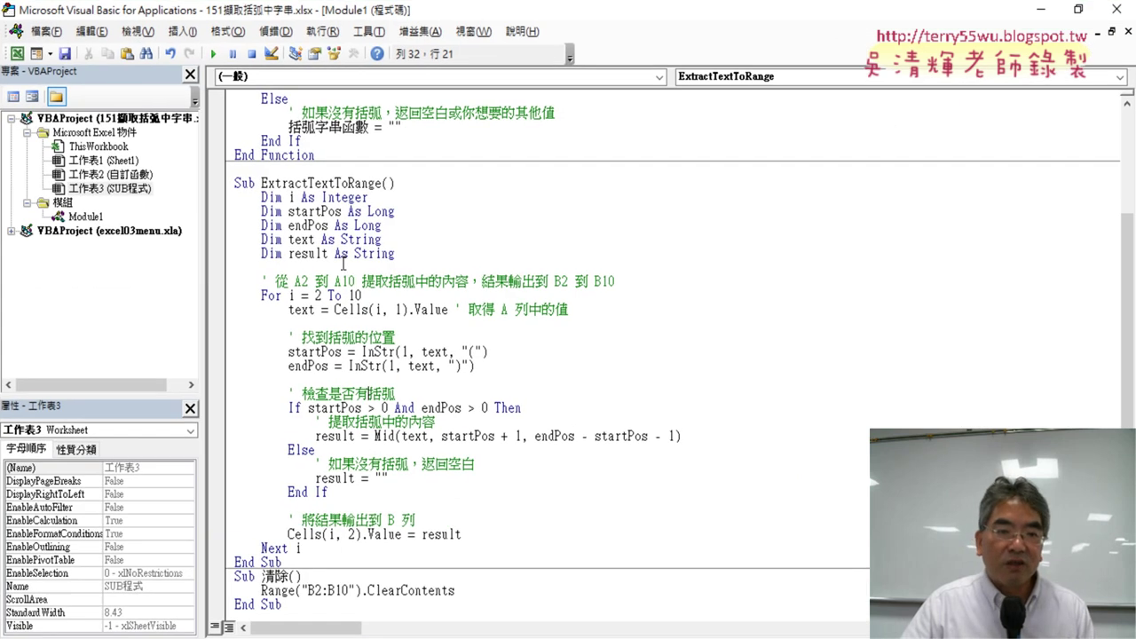
# Delete the five Dim lines and the blank lines after the text assignment, endPos and End If
pyautogui.moveTo(407, 265); pyautogui.dragTo(224, 196)
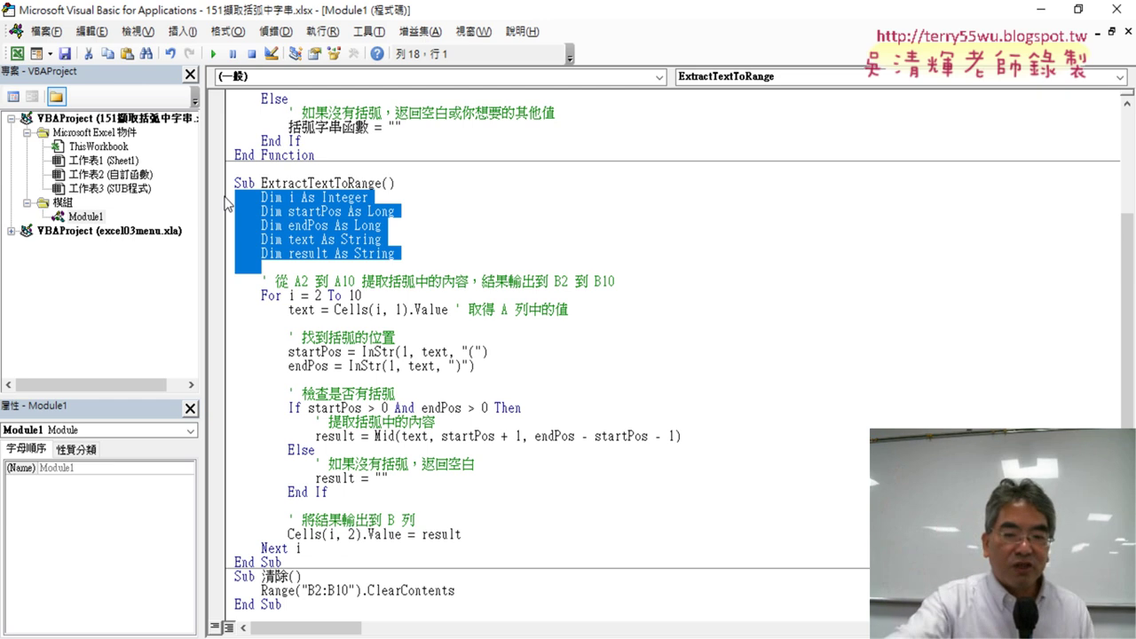
pyautogui.press('Delete')
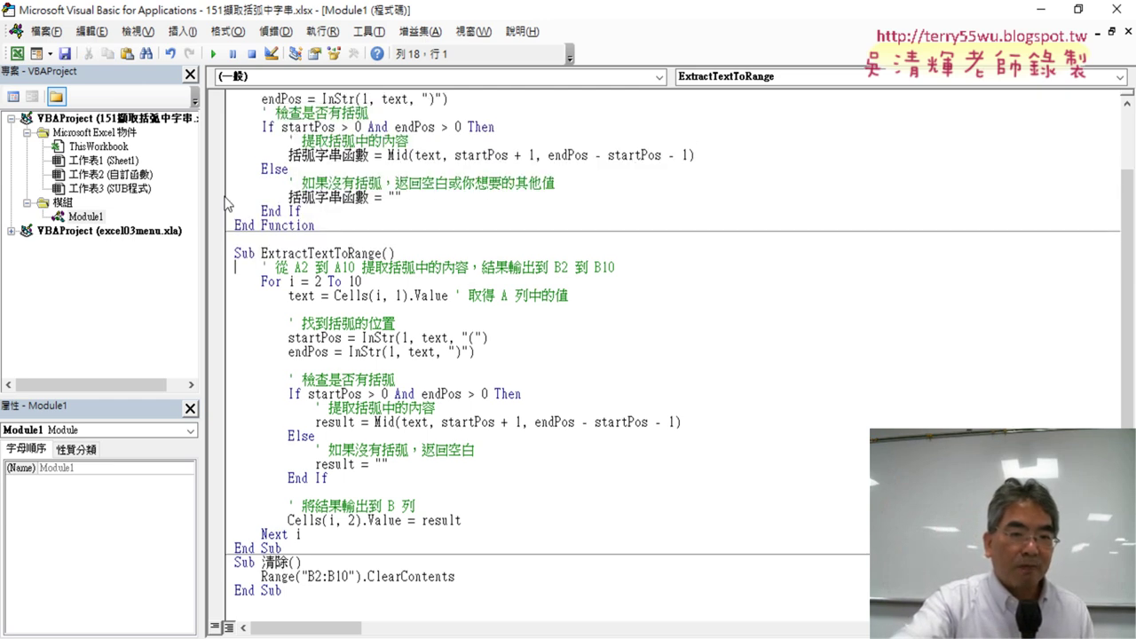
pyautogui.click(611, 294)
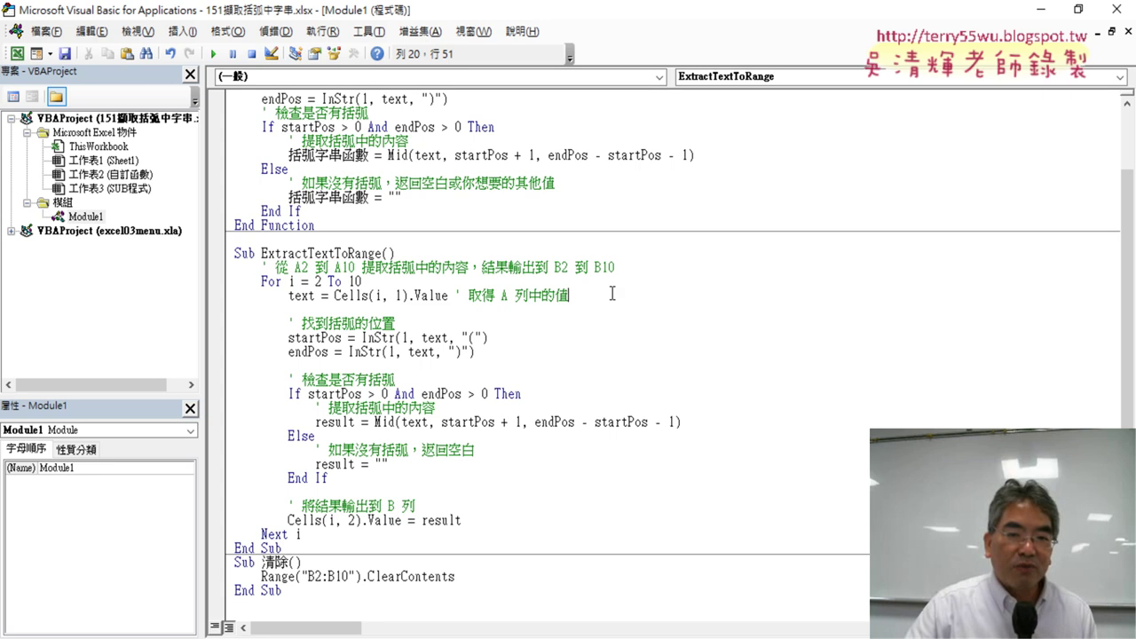
pyautogui.press('Delete')
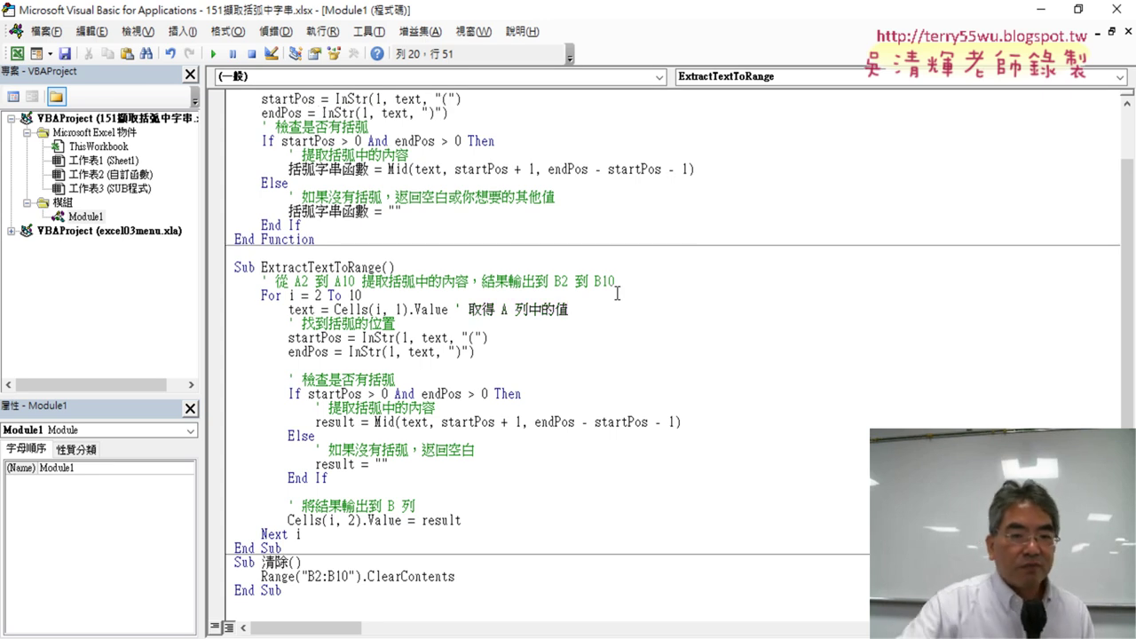
pyautogui.click(534, 362)
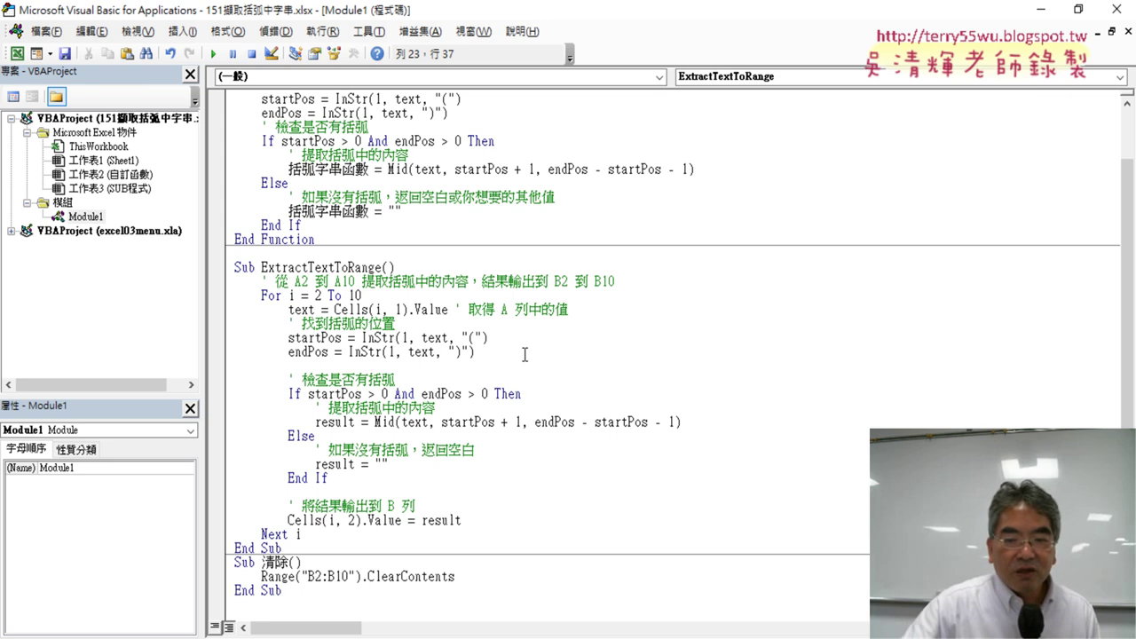
pyautogui.press('Delete')
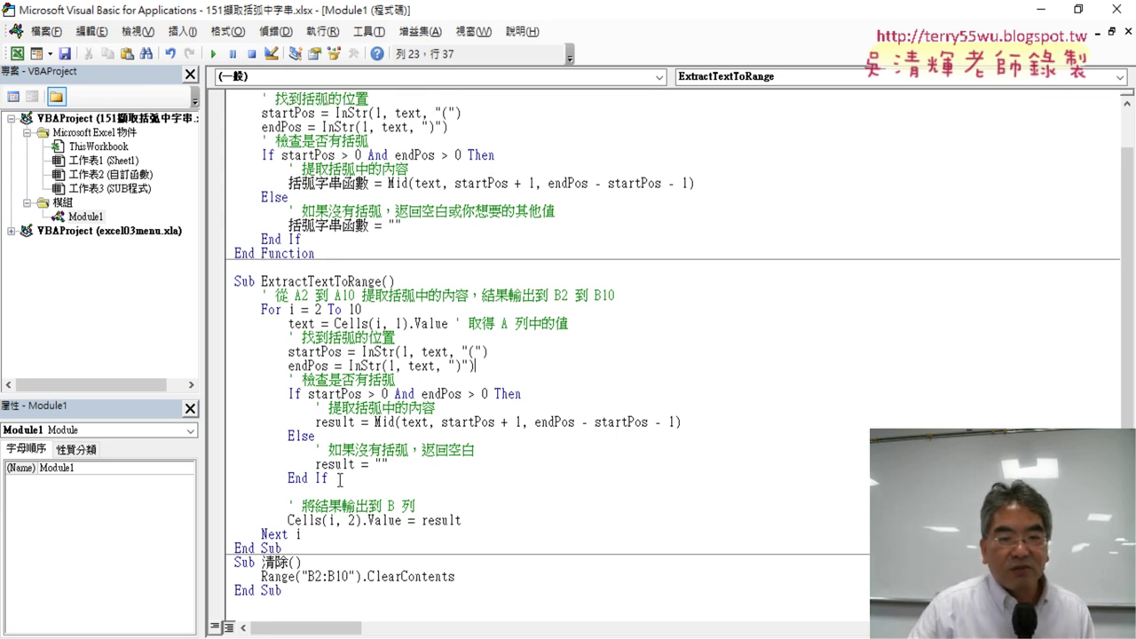
pyautogui.click(338, 479)
pyautogui.press('Delete')
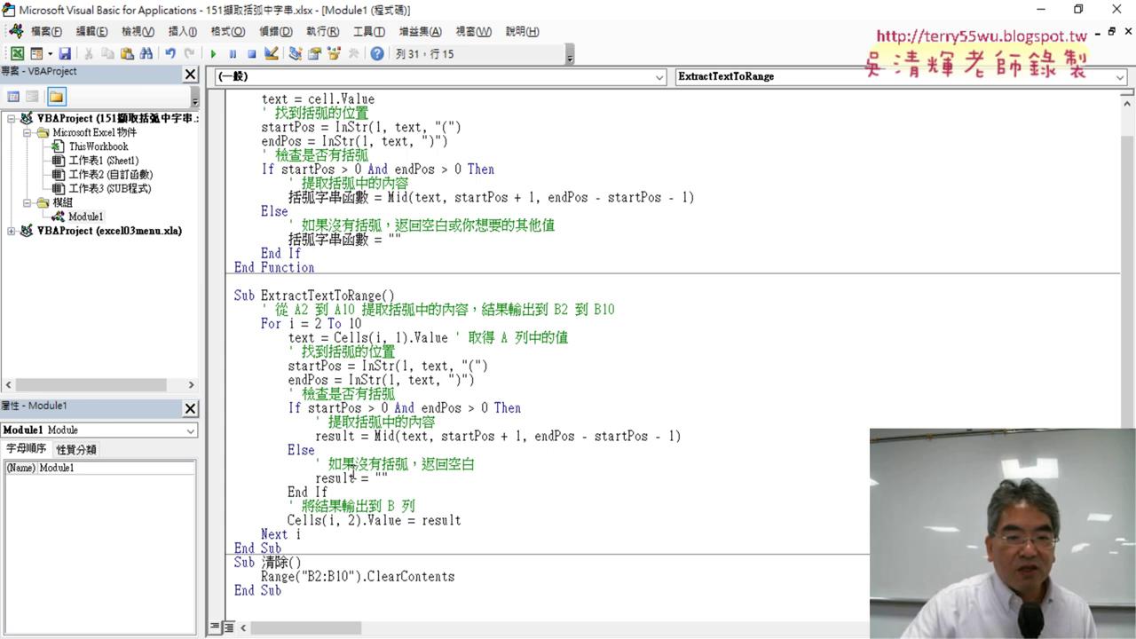
pyautogui.click(210, 322)
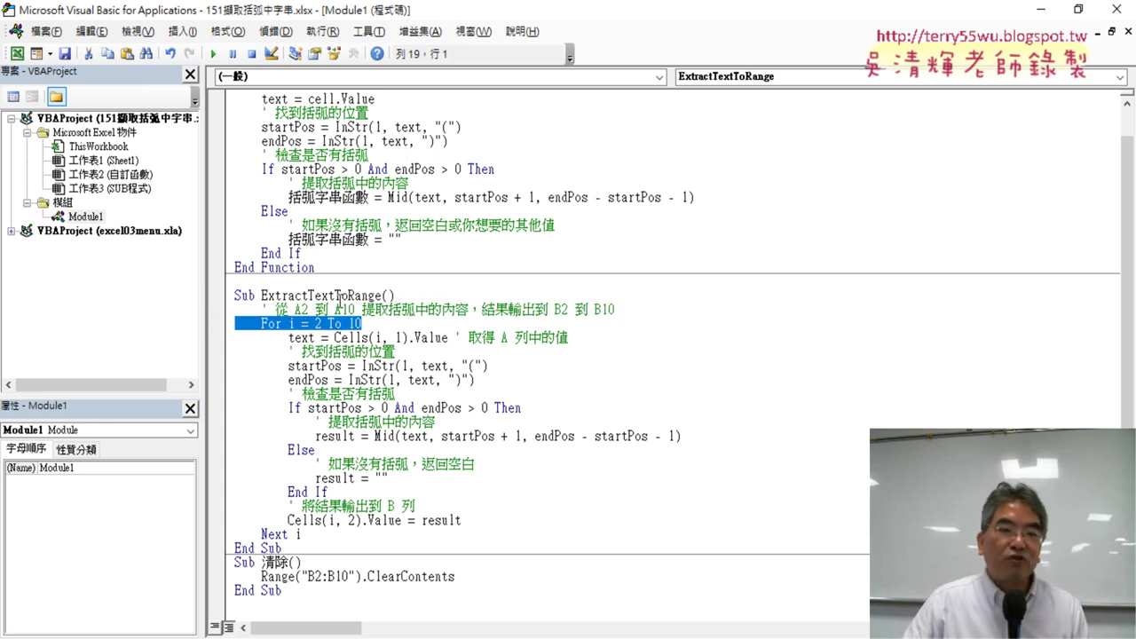
# Shrink the VBA editor to a smaller window and move it right so column B's results show
pyautogui.moveTo(408, 11); pyautogui.dragTo(593, 35)
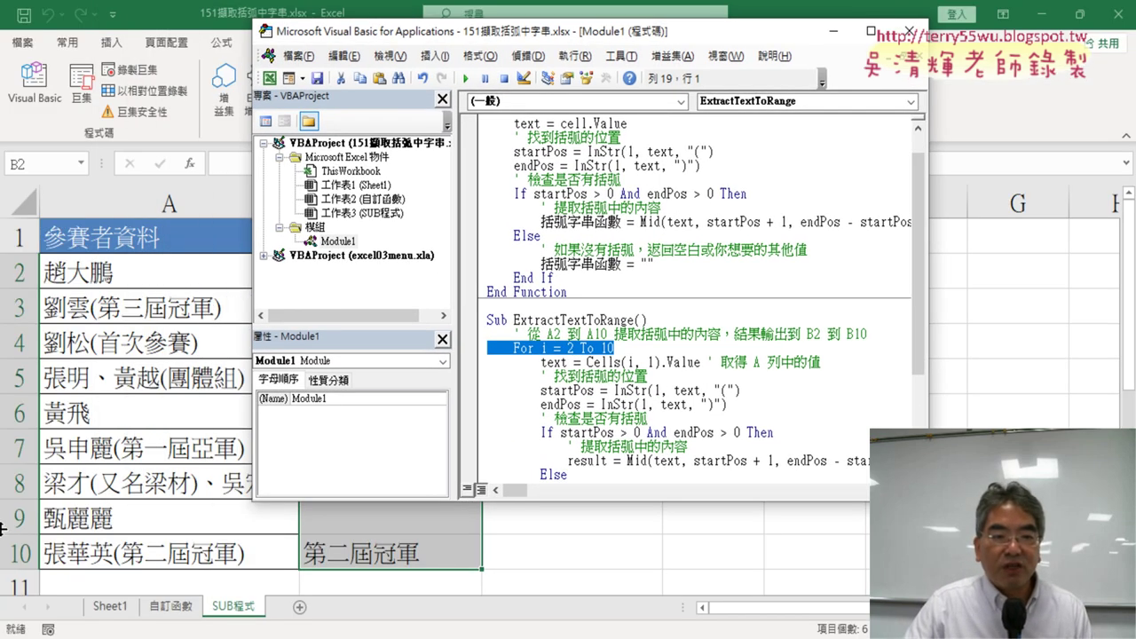
pyautogui.scroll(-2, 750, 337)
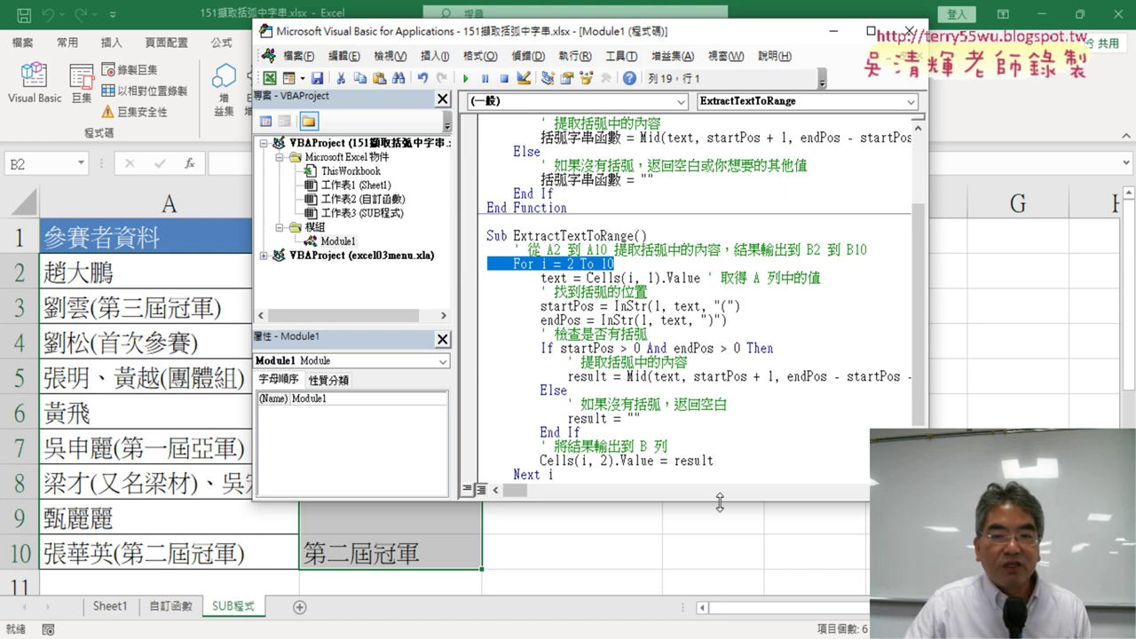
pyautogui.moveTo(720, 502); pyautogui.dragTo(720, 608)
pyautogui.scroll(1, 748, 404)
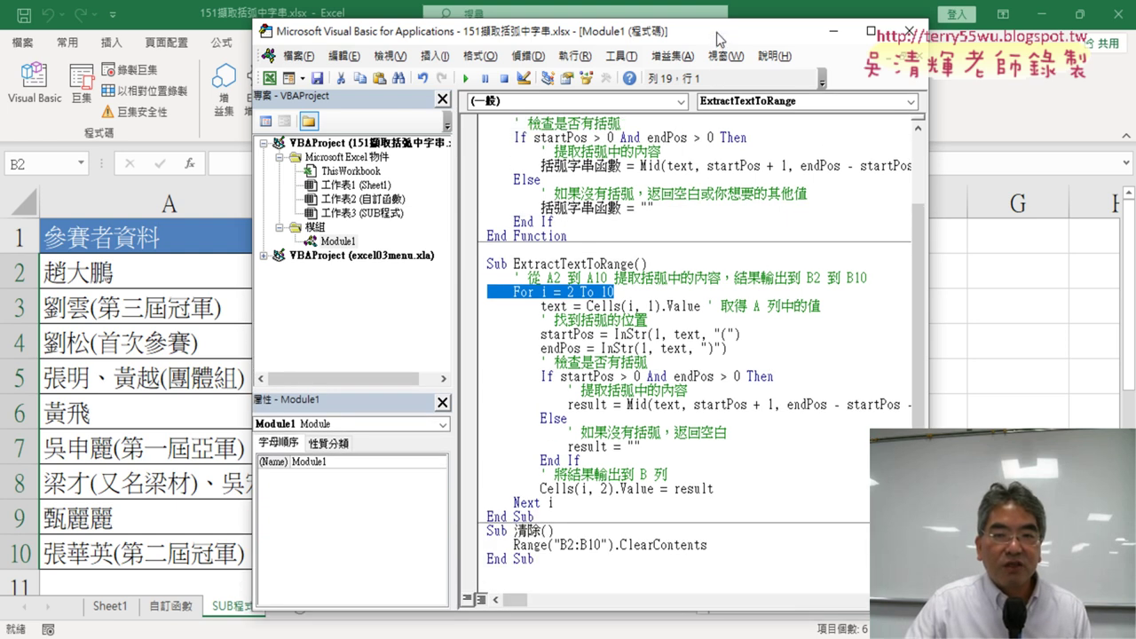
pyautogui.moveTo(716, 32); pyautogui.dragTo(829, 32)
# Highlight Cells(i, 1).Value, the empty result string, result, and the i and 2 in Cells(i, 2)
pyautogui.moveTo(822, 304); pyautogui.dragTo(714, 304)
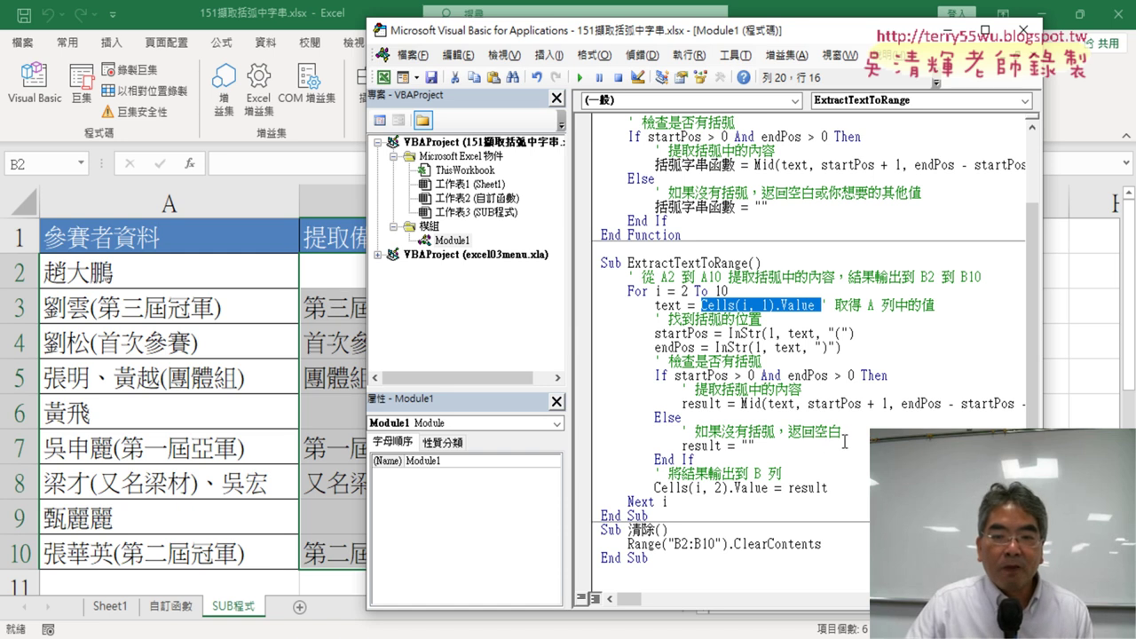
pyautogui.doubleClick(747, 446)
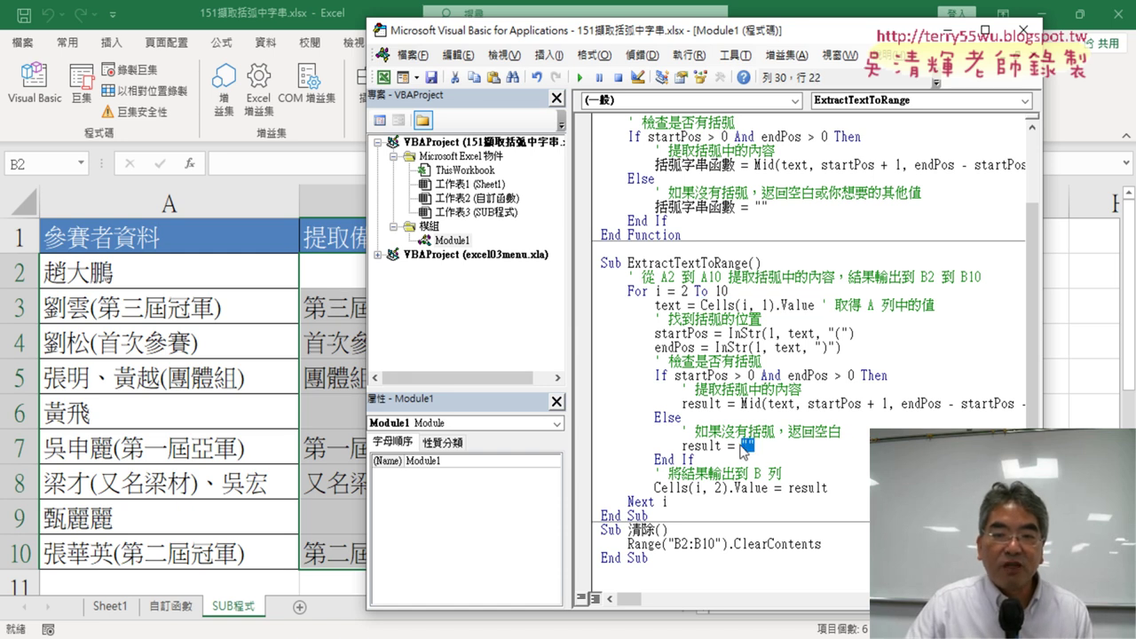
pyautogui.moveTo(828, 487); pyautogui.dragTo(788, 487)
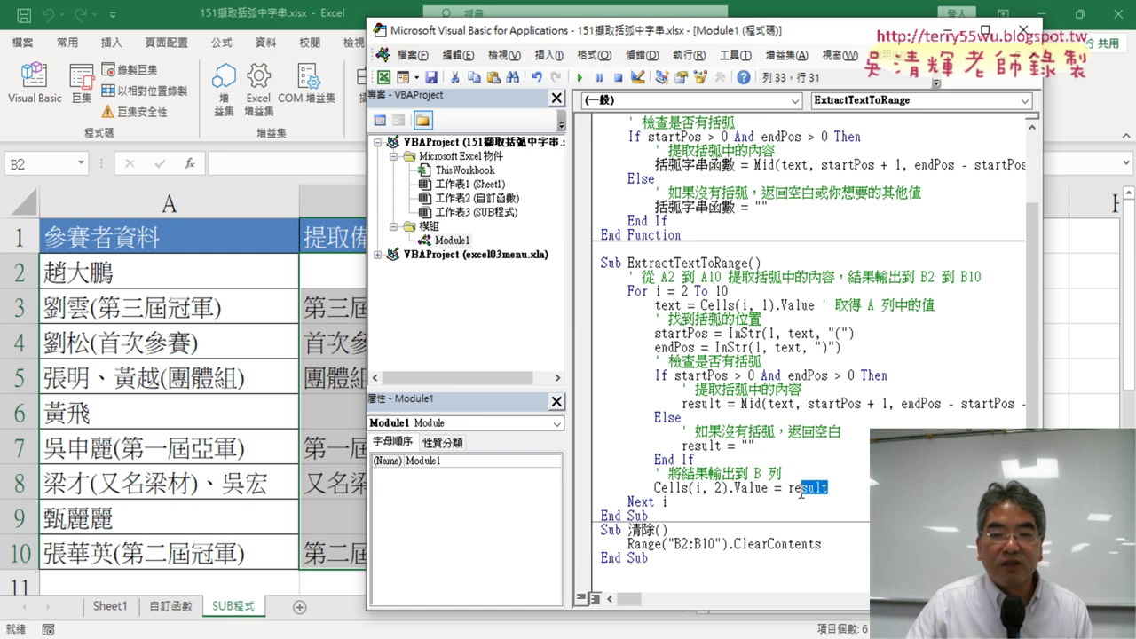
pyautogui.moveTo(645, 36); pyautogui.dragTo(740, 49)
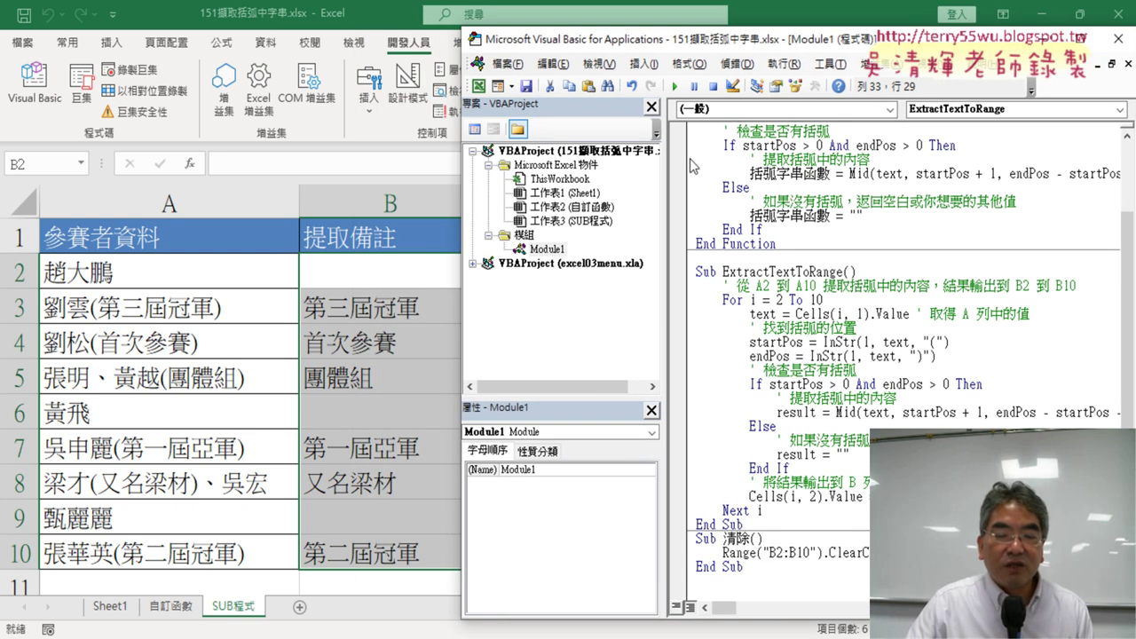
pyautogui.doubleClick(792, 497)
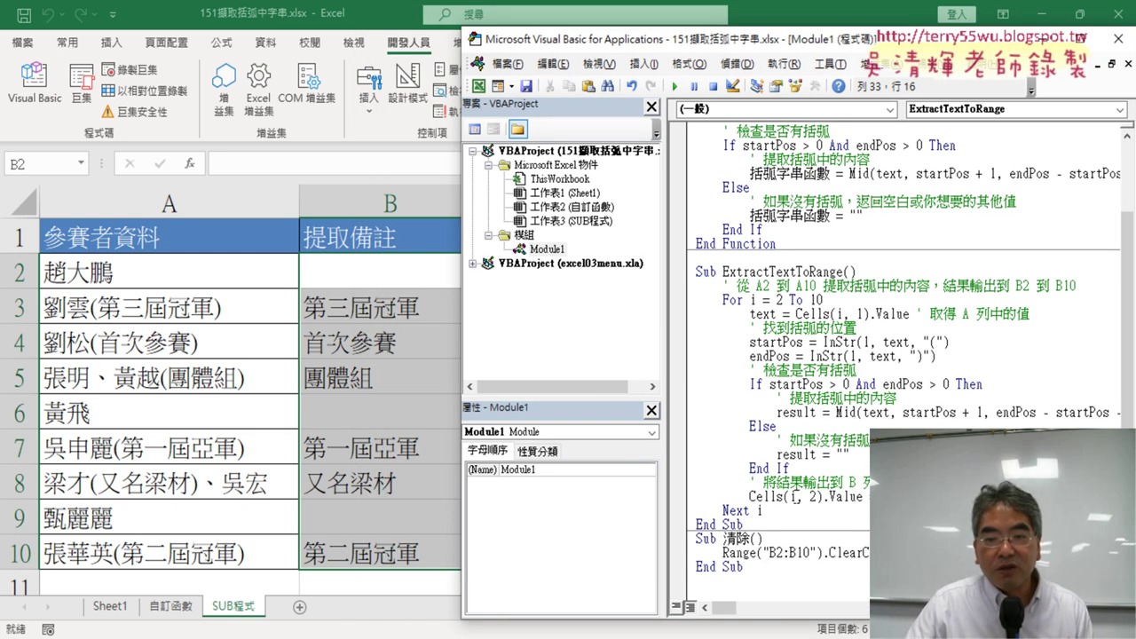
pyautogui.doubleClick(812, 497)
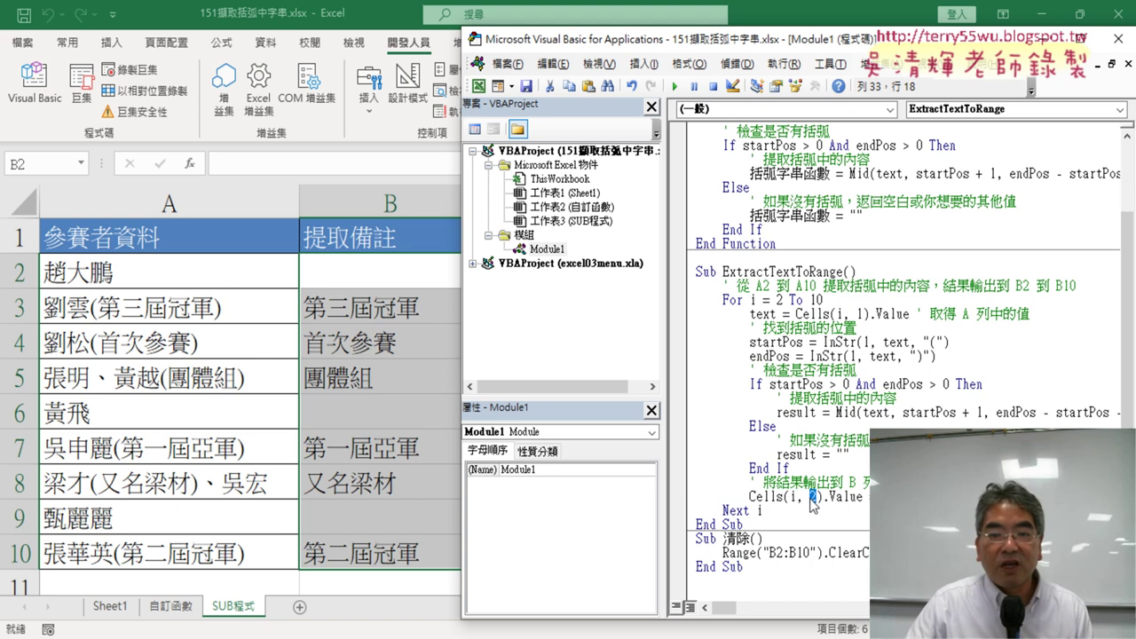